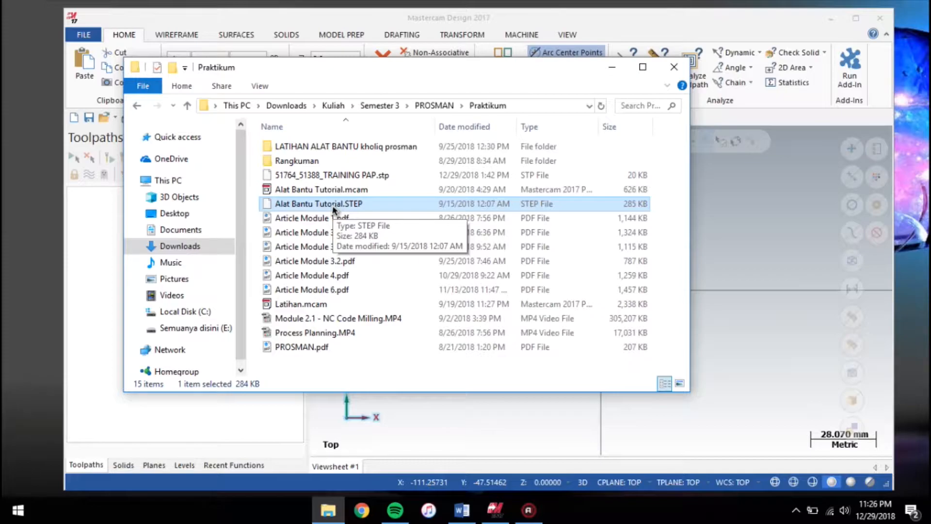
- Load Alat Bantu Tutorial.STEP from the Praktikum folder into Mastercam
{"action": "left_click_drag", "start_coordinate": [468, 71], "coordinate": [417, 61]}
{"action": "left_click_drag", "start_coordinate": [276, 198], "coordinate": [704, 199]}
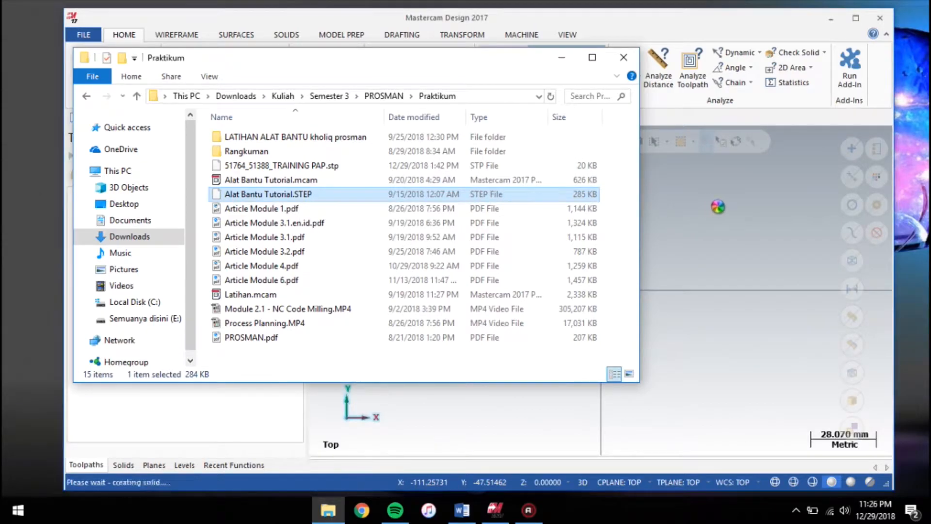
{"action": "left_click", "coordinate": [626, 22]}
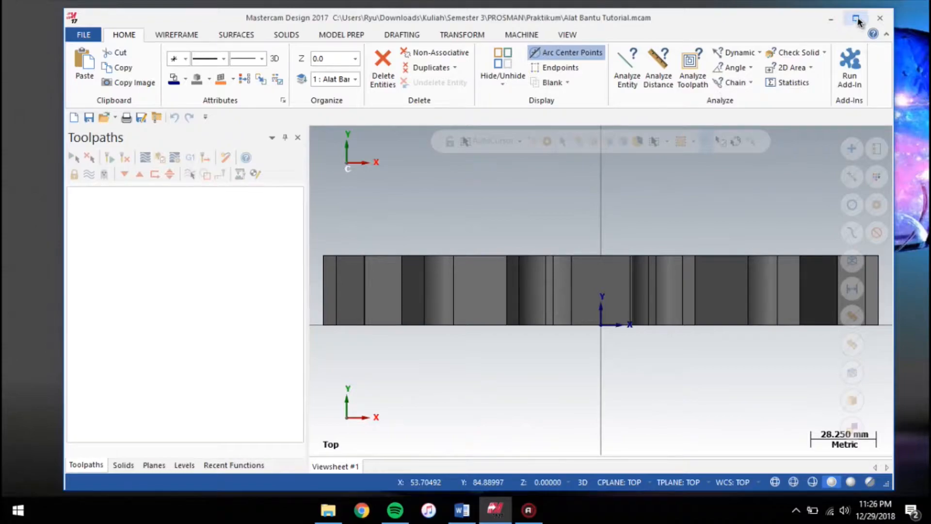
{"action": "left_click_drag", "start_coordinate": [676, 30], "coordinate": [671, 25]}
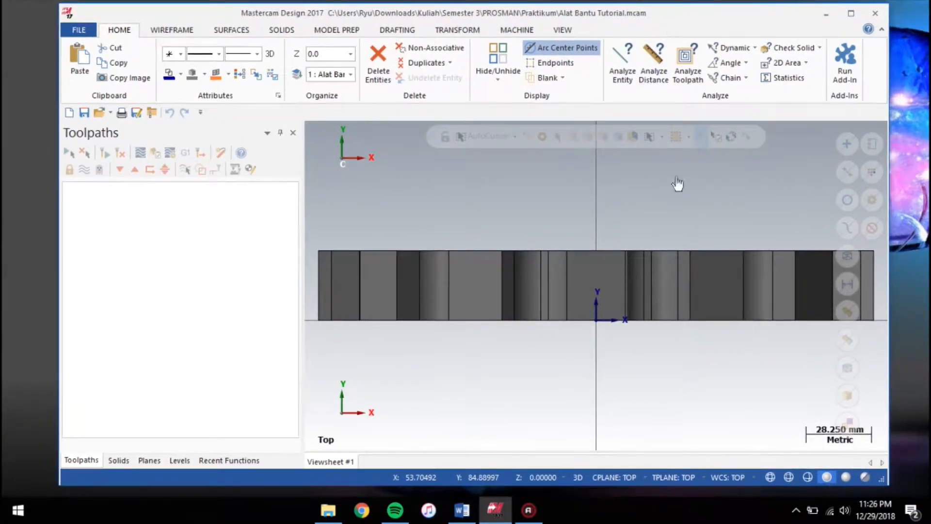
- Rotate the gear solid 90 degrees about the origin in the right side plane, moving it instead of copying it
{"action": "scroll", "coordinate": [656, 370], "scroll_direction": "down", "scroll_amount": 1}
{"action": "right_click", "coordinate": [656, 355]}
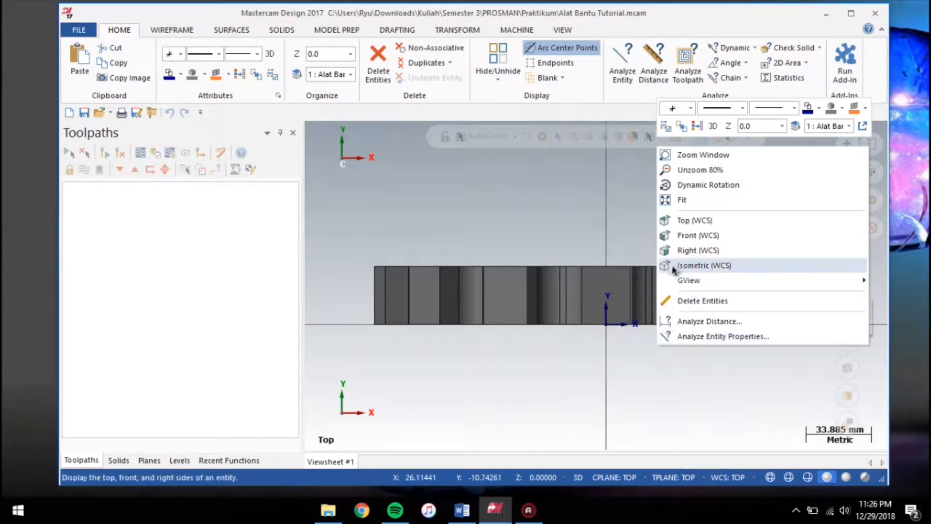
{"action": "left_click", "coordinate": [704, 256]}
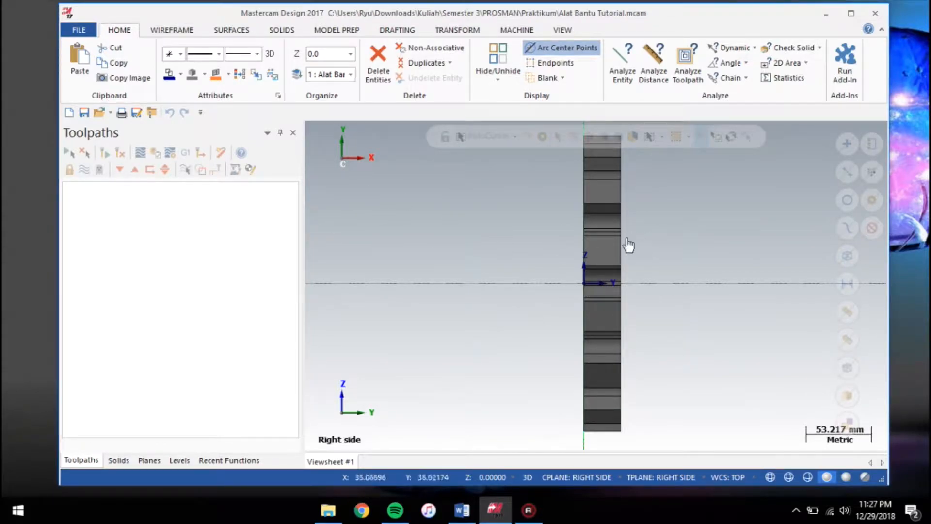
{"action": "left_click", "coordinate": [468, 33]}
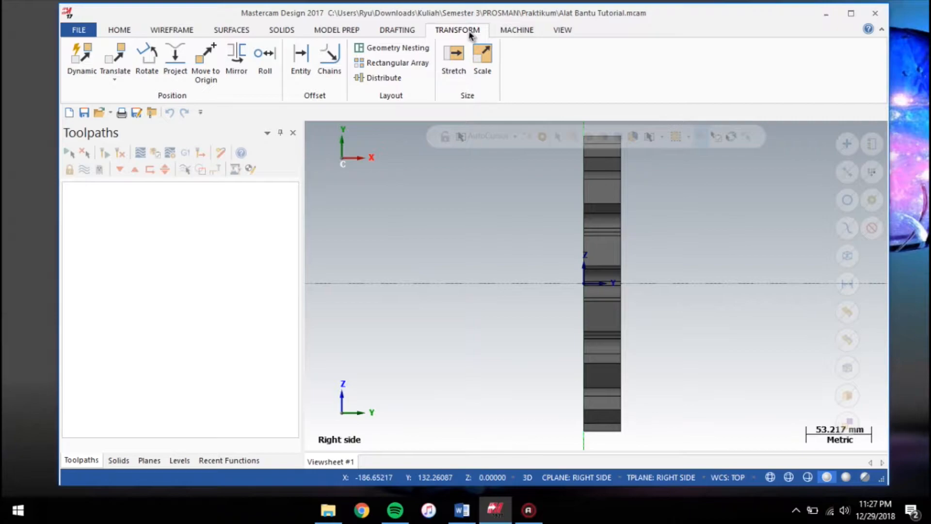
{"action": "left_click", "coordinate": [151, 58]}
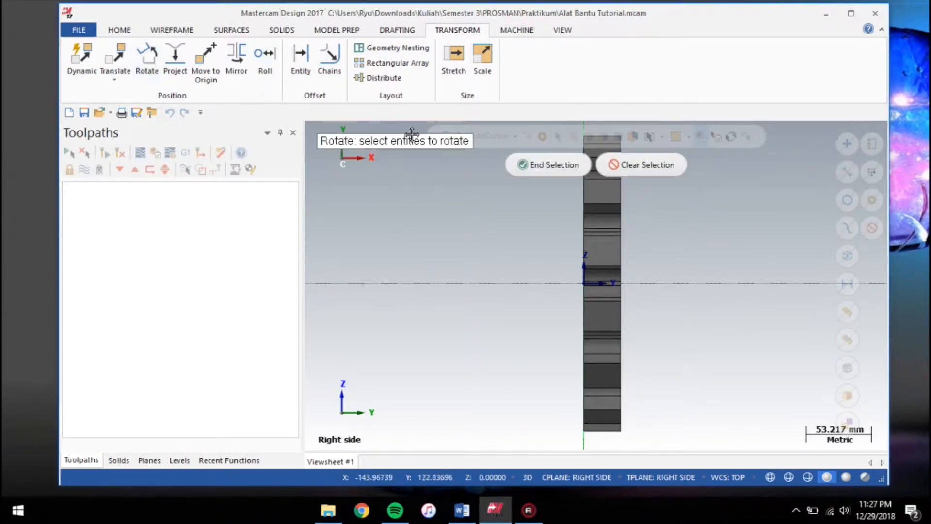
{"action": "left_click", "coordinate": [610, 256]}
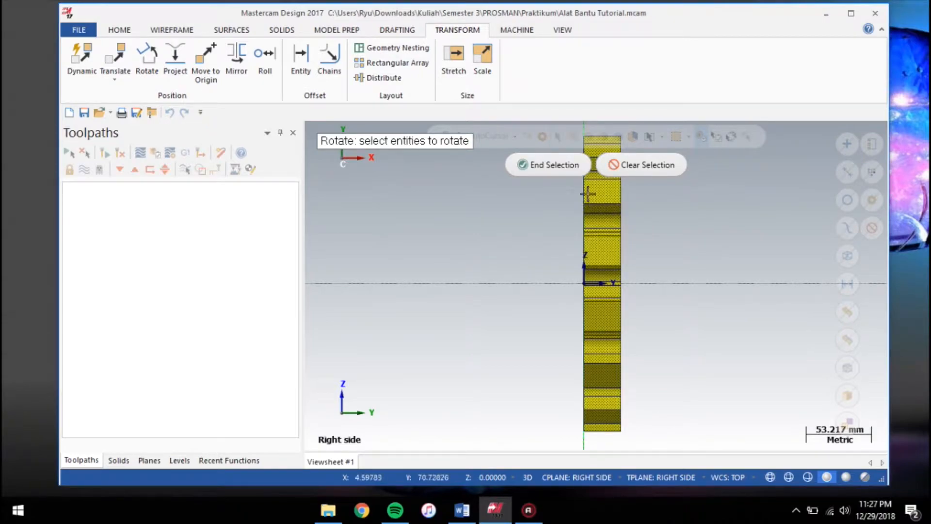
{"action": "left_click", "coordinate": [557, 168]}
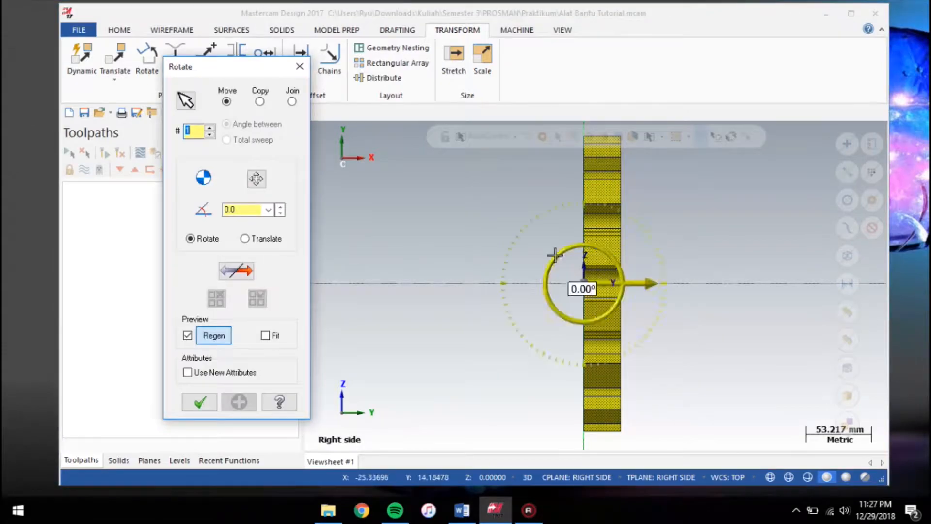
{"action": "left_click", "coordinate": [226, 101]}
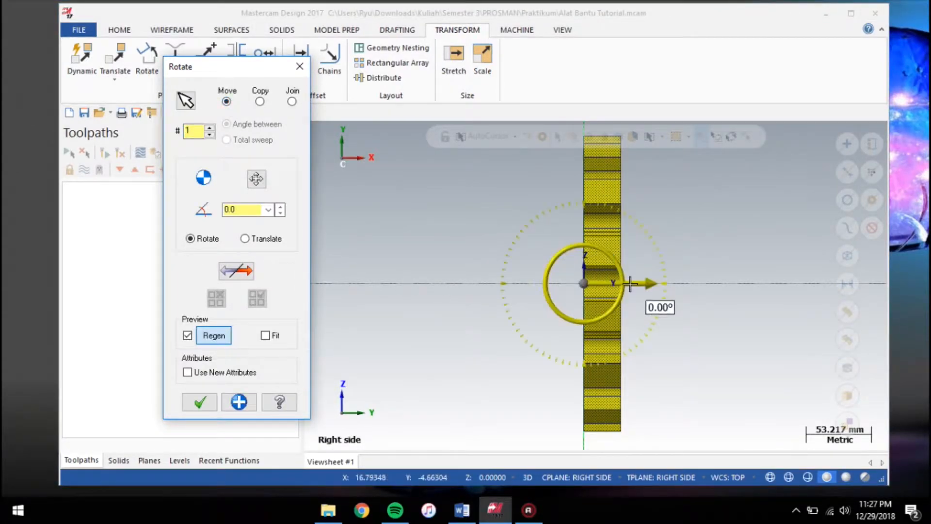
{"action": "left_click_drag", "start_coordinate": [650, 283], "coordinate": [582, 208]}
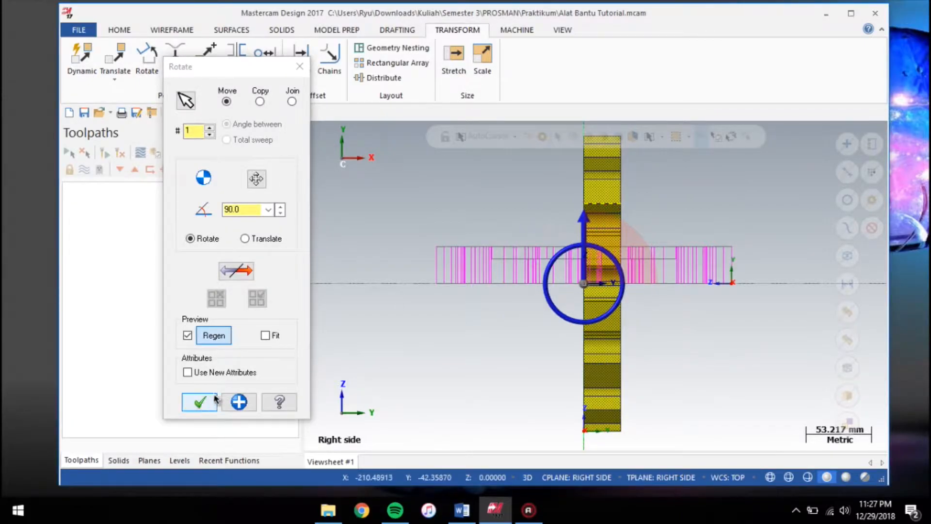
{"action": "left_click", "coordinate": [192, 405]}
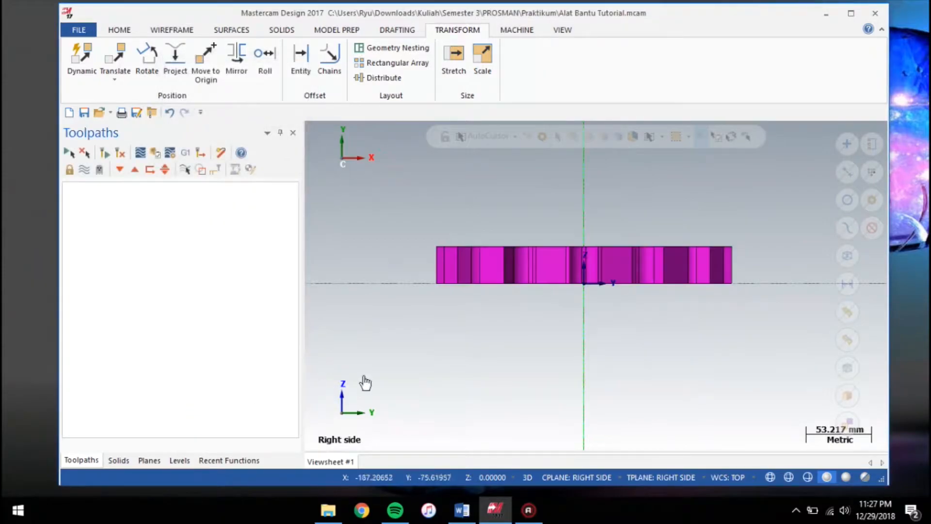
- In the isometric view, move the gear to the origin using the upper corner of a rear tooth as the reference point
{"action": "right_click", "coordinate": [644, 204]}
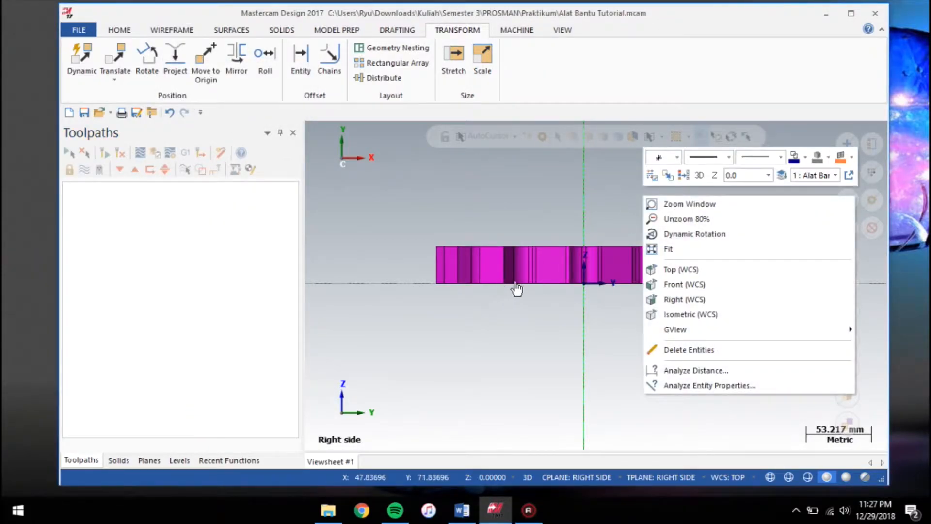
{"action": "left_click", "coordinate": [703, 322]}
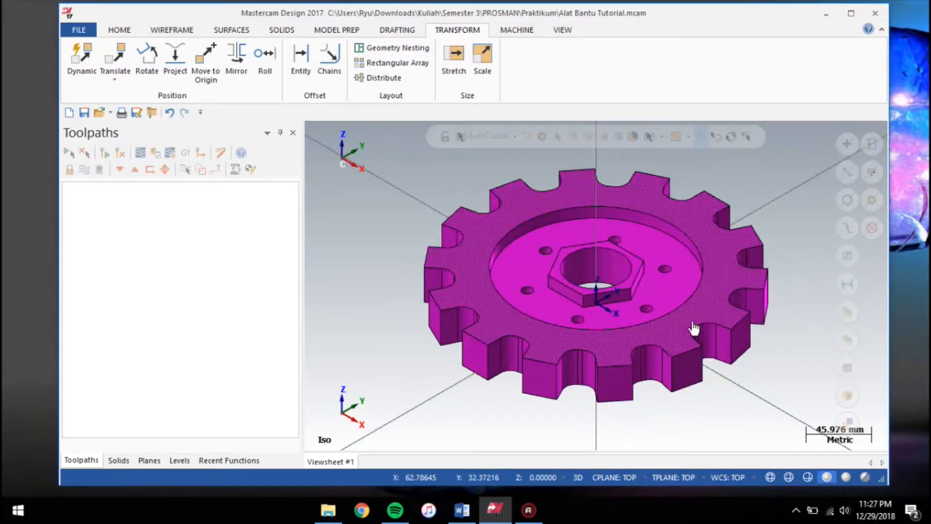
{"action": "scroll", "coordinate": [412, 271], "scroll_direction": "down", "scroll_amount": 1}
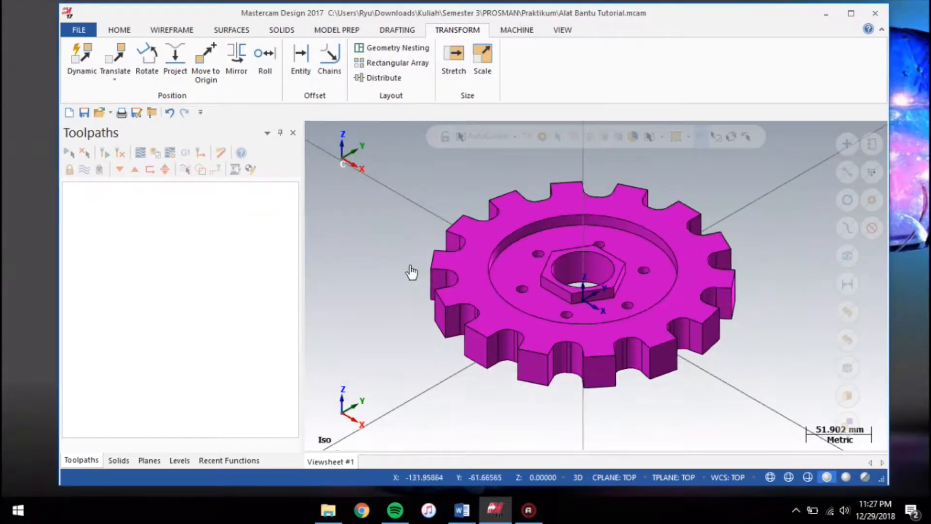
{"action": "scroll", "coordinate": [417, 288], "scroll_direction": "down", "scroll_amount": 1}
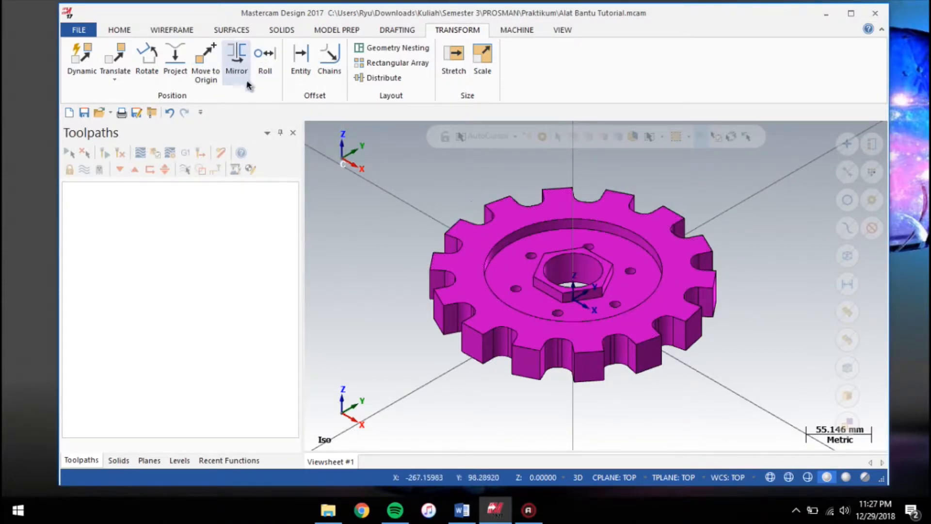
{"action": "left_click", "coordinate": [208, 77]}
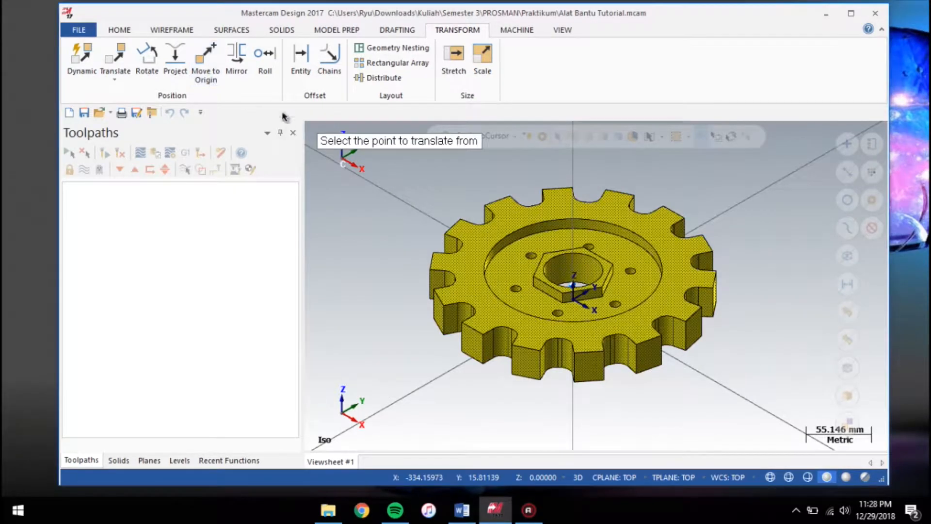
{"action": "left_click", "coordinate": [461, 220]}
{"action": "scroll", "coordinate": [405, 235], "scroll_direction": "down", "scroll_amount": 2}
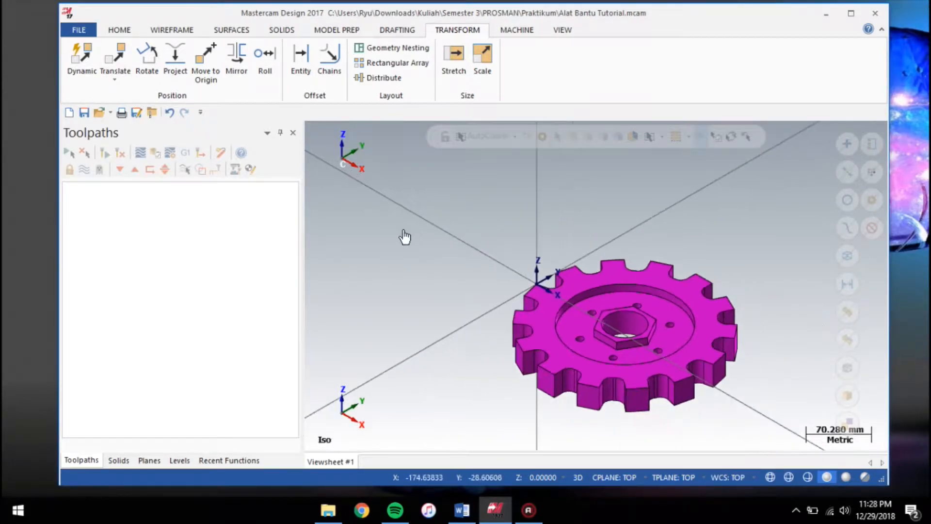
{"action": "scroll", "coordinate": [628, 412], "scroll_direction": "up", "scroll_amount": 3}
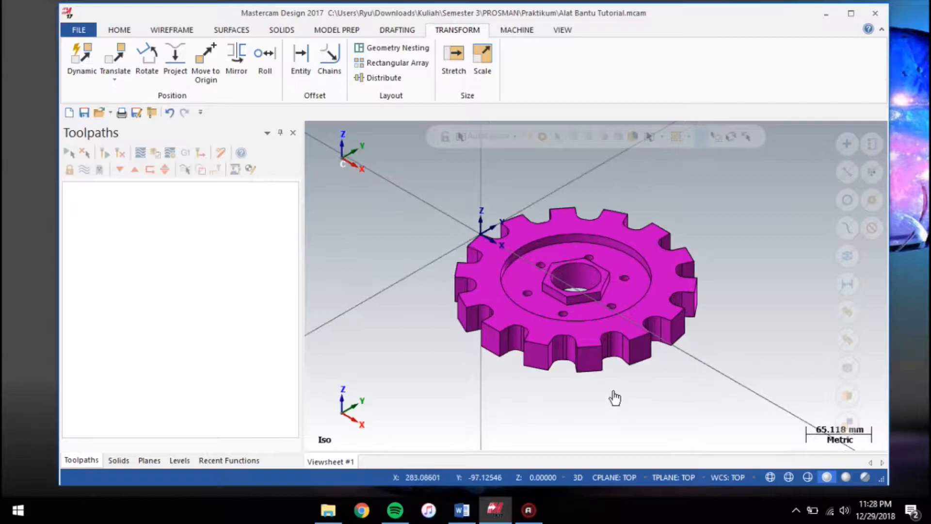
{"action": "scroll", "coordinate": [437, 245], "scroll_direction": "down", "scroll_amount": 1}
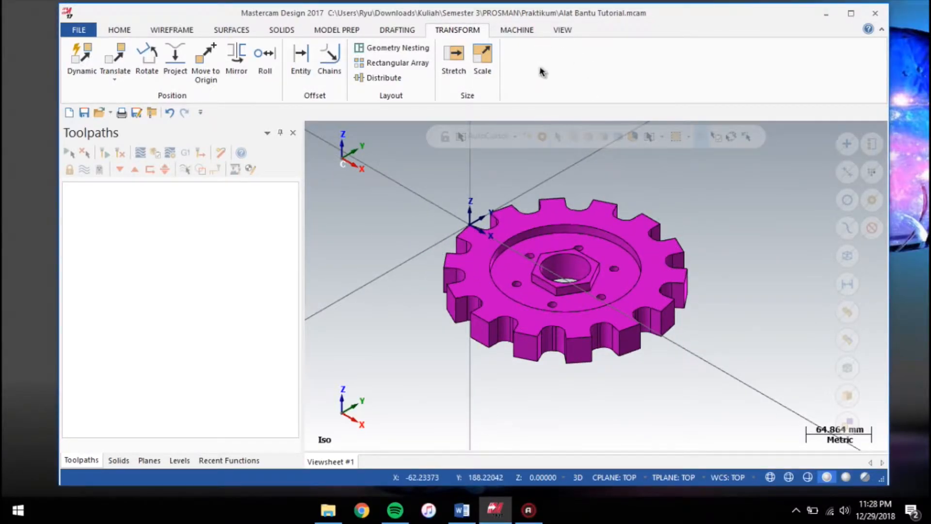
- Remove and re-add GENERIC HAAS 3X MILL MM.MCAM-MMD in the mill machine definition list, and select it as the machine
{"action": "left_click", "coordinate": [515, 30]}
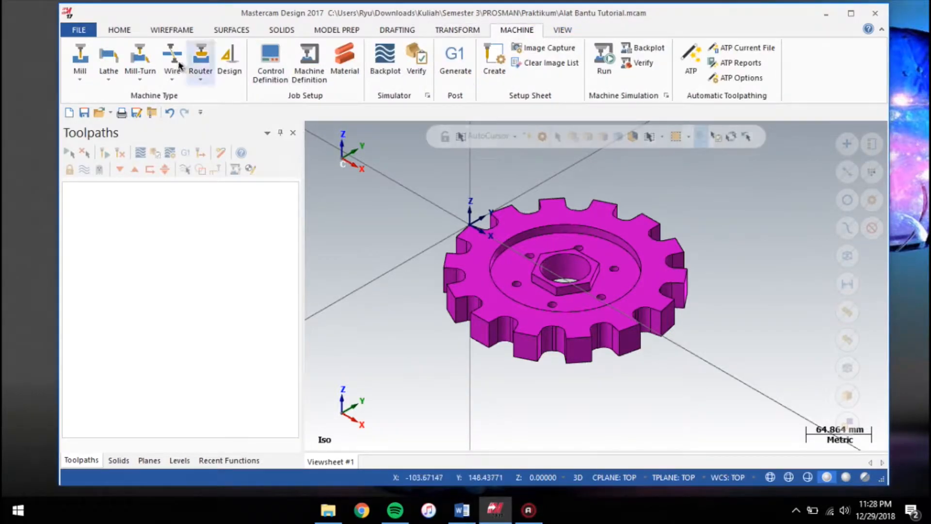
{"action": "left_click", "coordinate": [79, 80]}
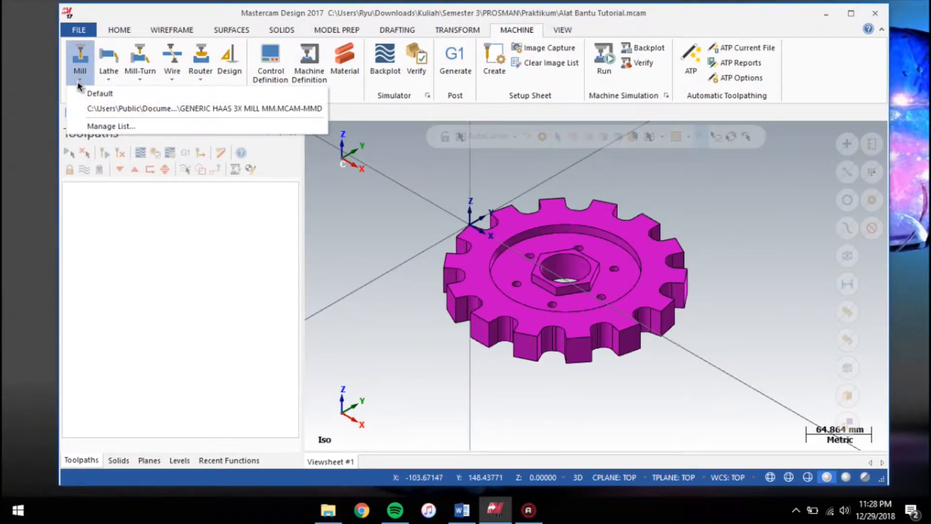
{"action": "left_click", "coordinate": [103, 127]}
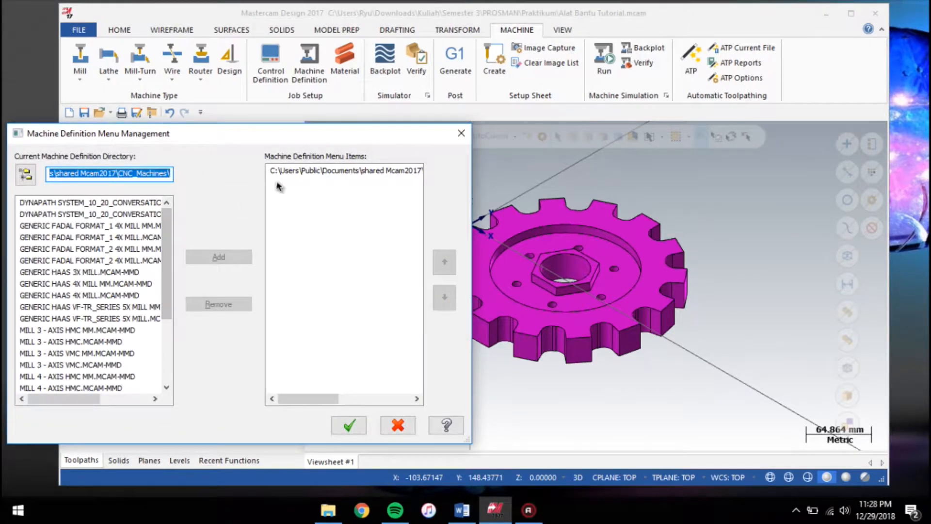
{"action": "left_click", "coordinate": [296, 171]}
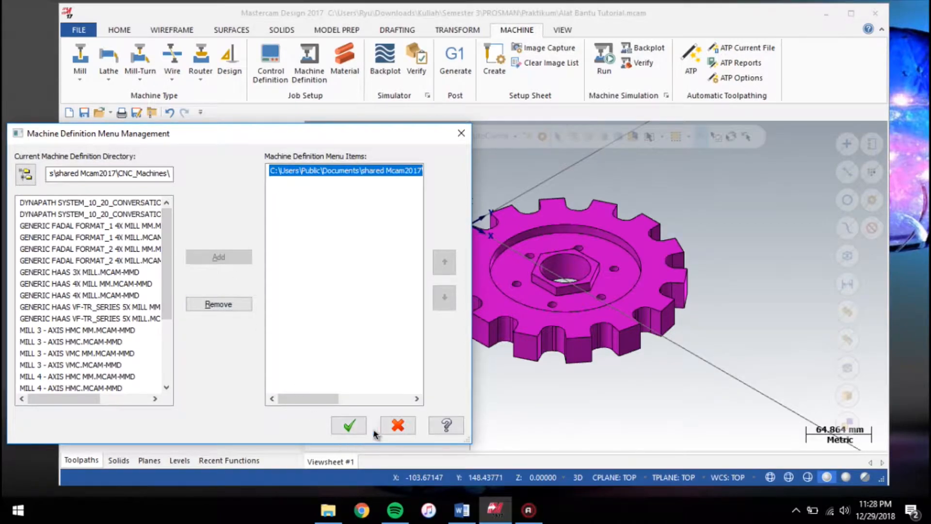
{"action": "left_click", "coordinate": [228, 305]}
{"action": "left_click", "coordinate": [110, 273]}
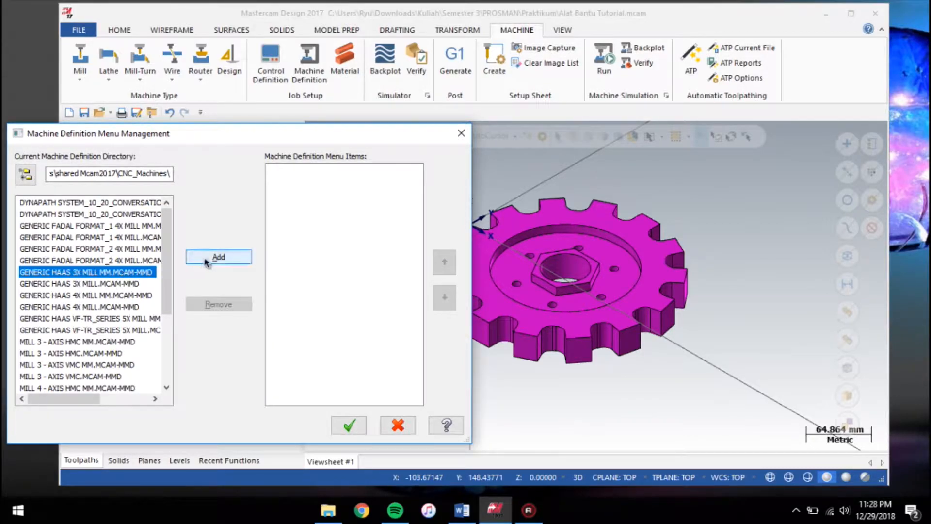
{"action": "left_click", "coordinate": [233, 261]}
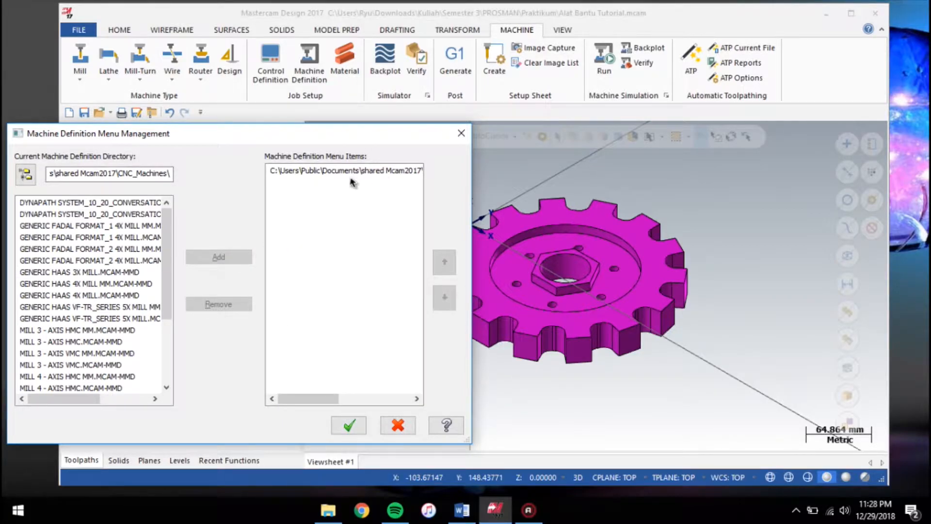
{"action": "left_click", "coordinate": [349, 426]}
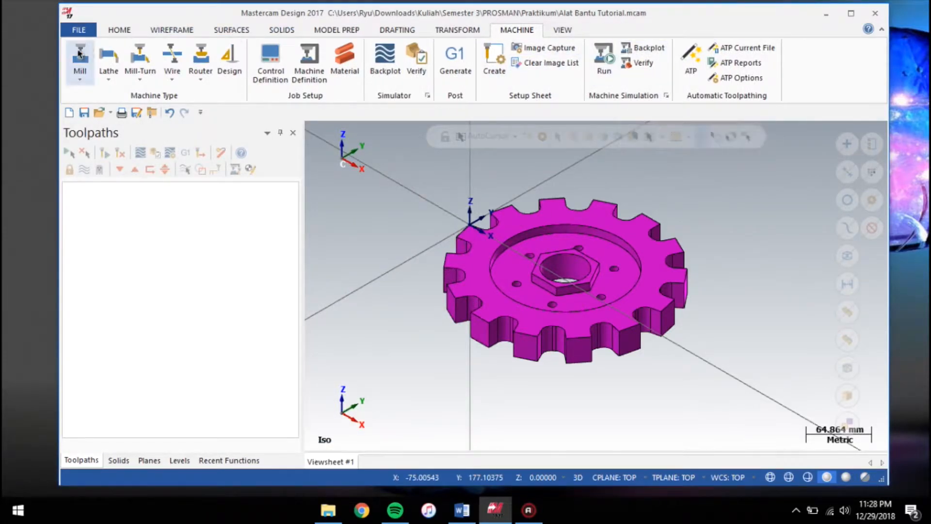
{"action": "left_click", "coordinate": [79, 78]}
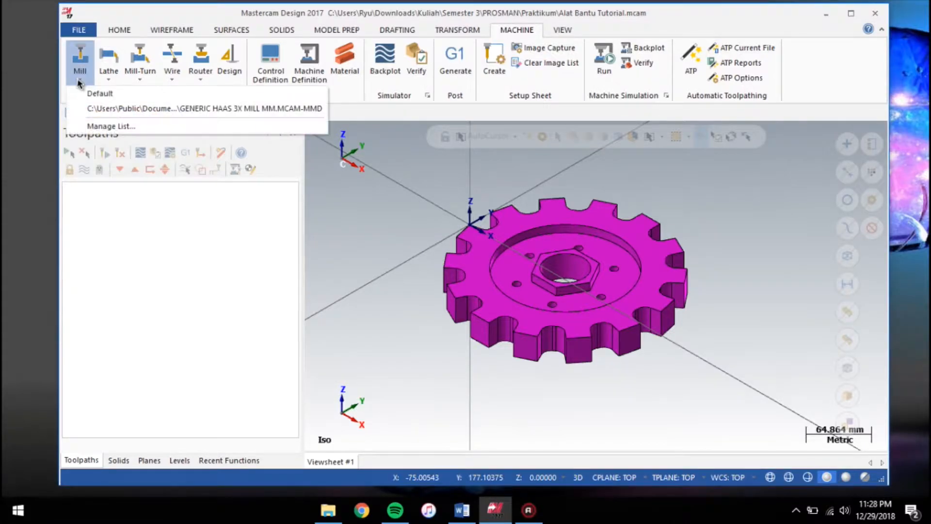
{"action": "left_click", "coordinate": [144, 111]}
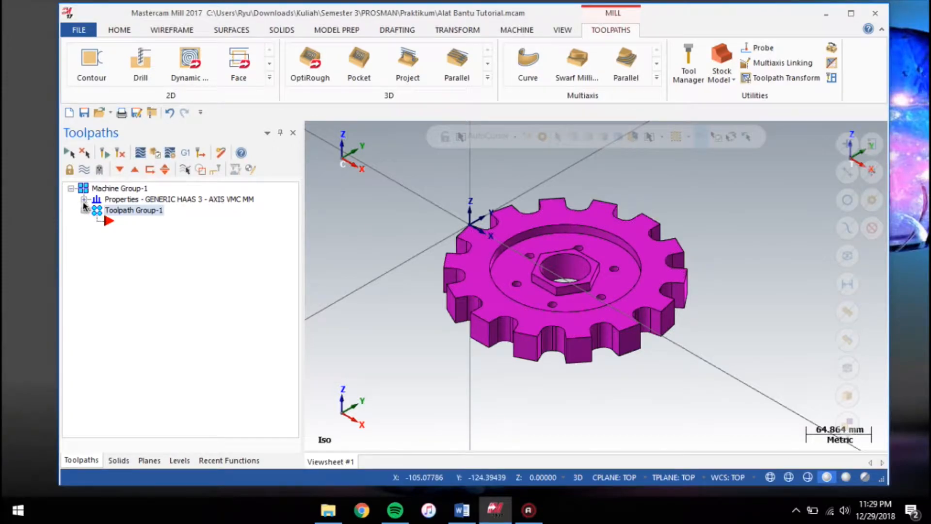
- In the machine group's stock setup, size the rectangular stock from all entities
{"action": "left_click", "coordinate": [84, 199]}
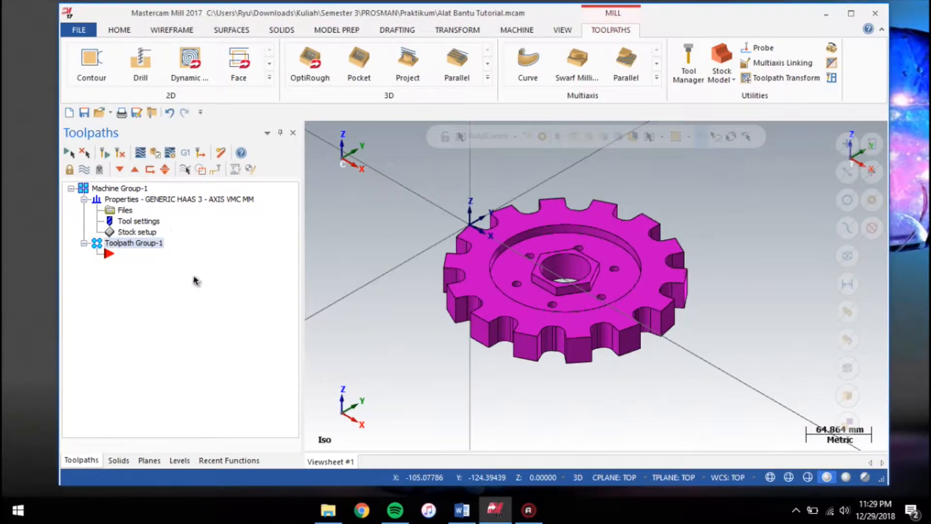
{"action": "double_click", "coordinate": [137, 232]}
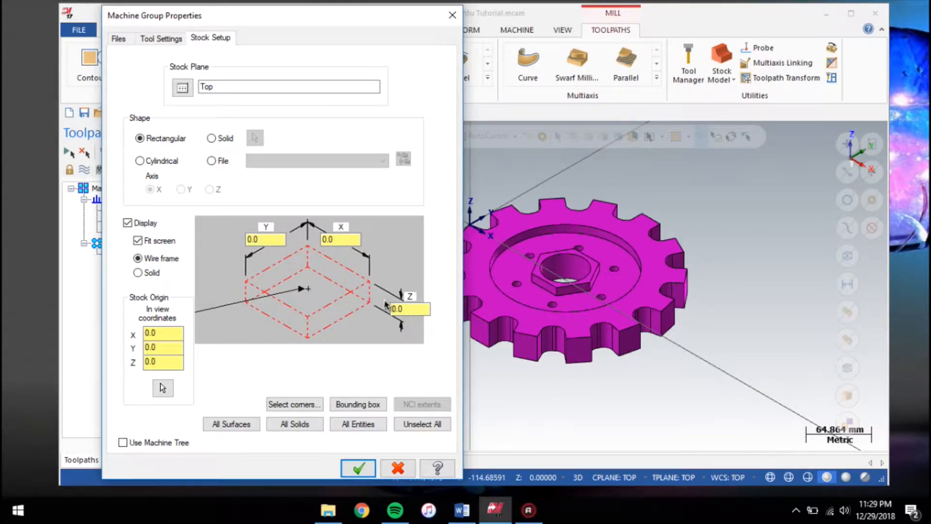
{"action": "left_click", "coordinate": [370, 428]}
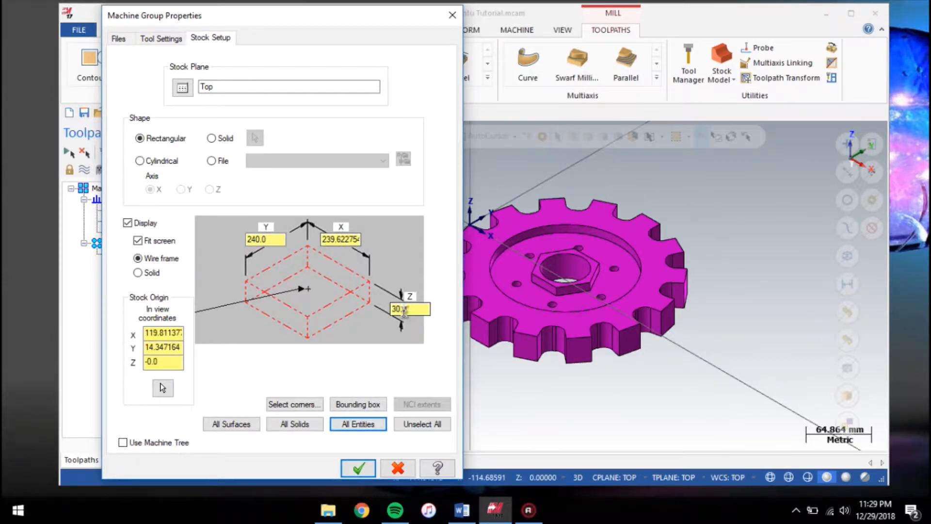
- Set the stock size to Y 241, X 240 and Z 31, with the stock origin's Z at 1
{"action": "double_click", "coordinate": [262, 239]}
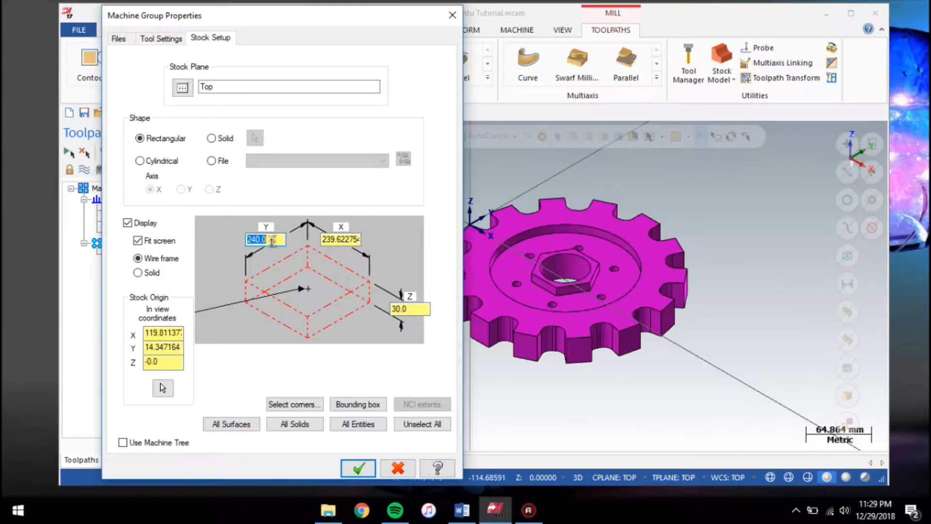
{"action": "type", "text": "241"}
{"action": "double_click", "coordinate": [341, 239]}
{"action": "type", "text": "2"}
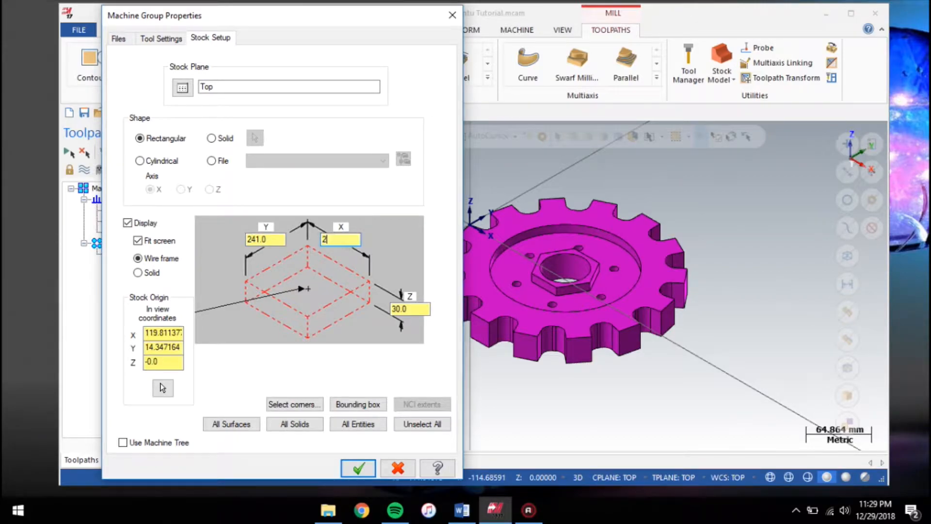
{"action": "type", "text": "40"}
{"action": "double_click", "coordinate": [411, 310]}
{"action": "type", "text": "31"}
{"action": "left_click", "coordinate": [175, 362]}
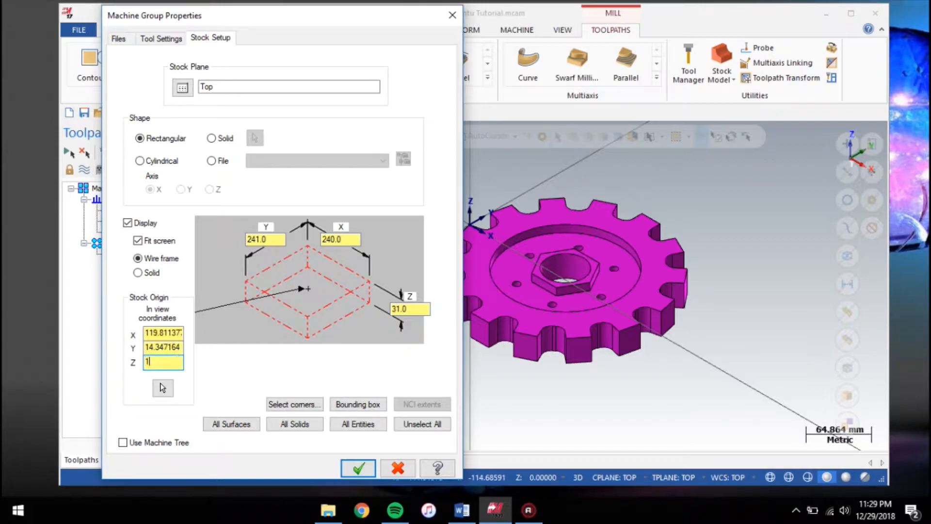
{"action": "left_click", "coordinate": [359, 468]}
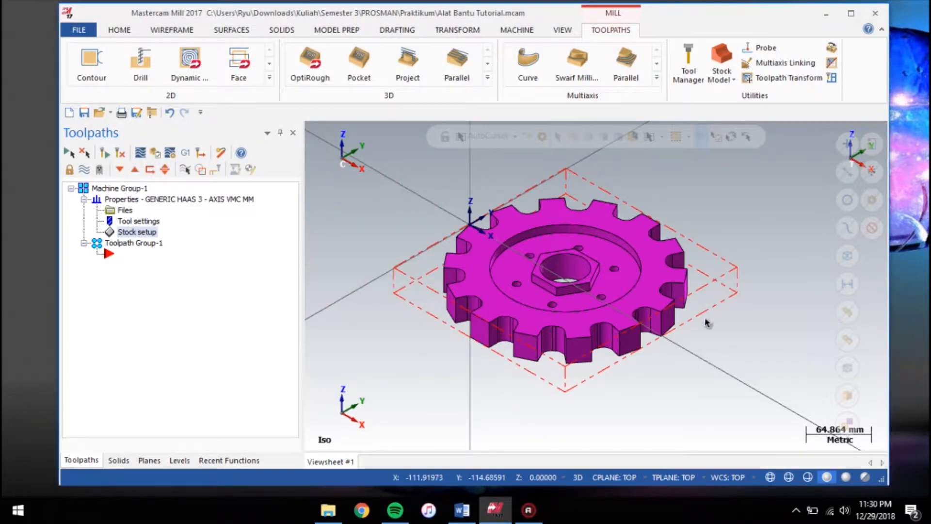
{"action": "scroll", "coordinate": [366, 265], "scroll_direction": "down", "scroll_amount": 3}
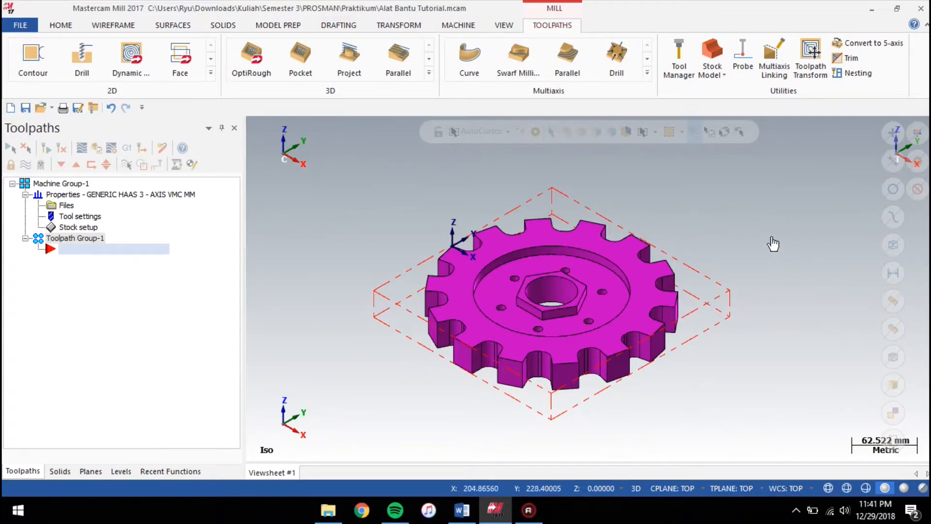
- Turn on the display of the coordinate axes in the graphics view and return to the toolpath commands
{"action": "left_click", "coordinate": [504, 25]}
{"action": "left_click", "coordinate": [691, 52]}
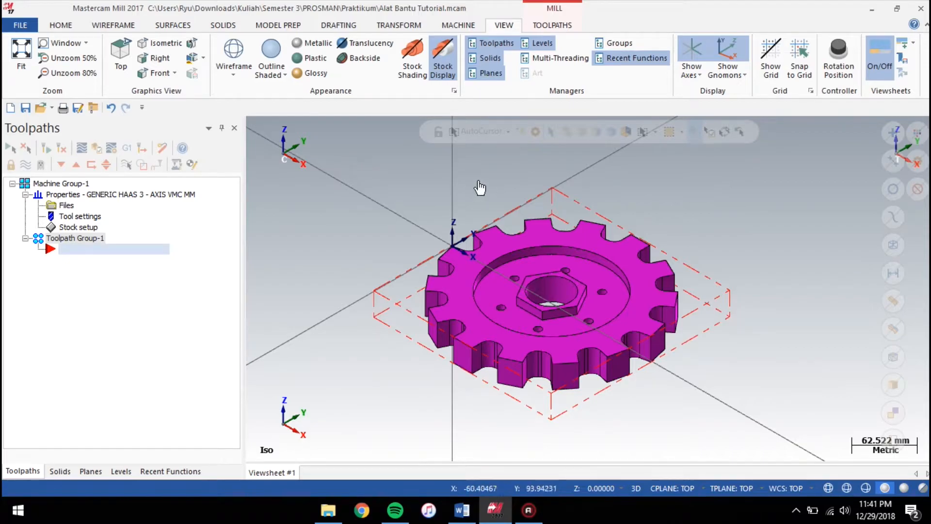
{"action": "left_click", "coordinate": [551, 27]}
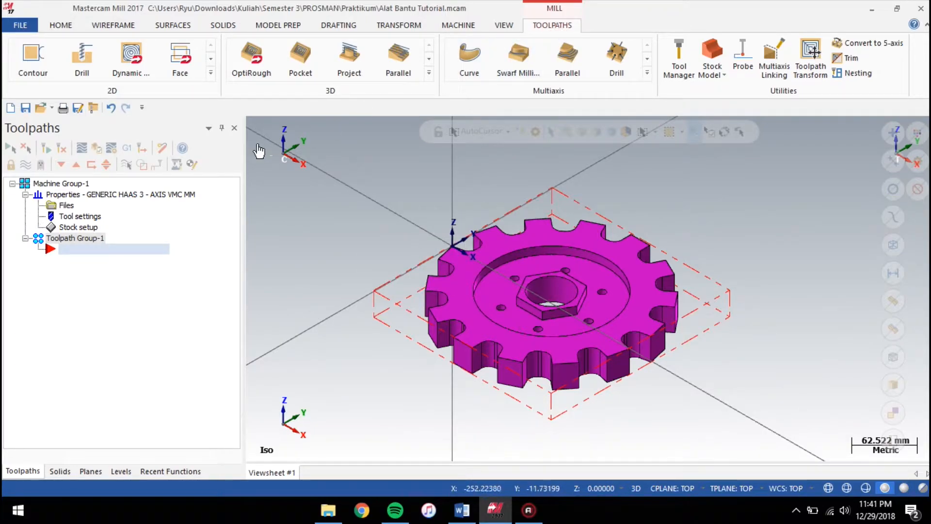
- Start a Face toolpath and name the new NC file Tutorial
{"action": "left_click", "coordinate": [181, 59]}
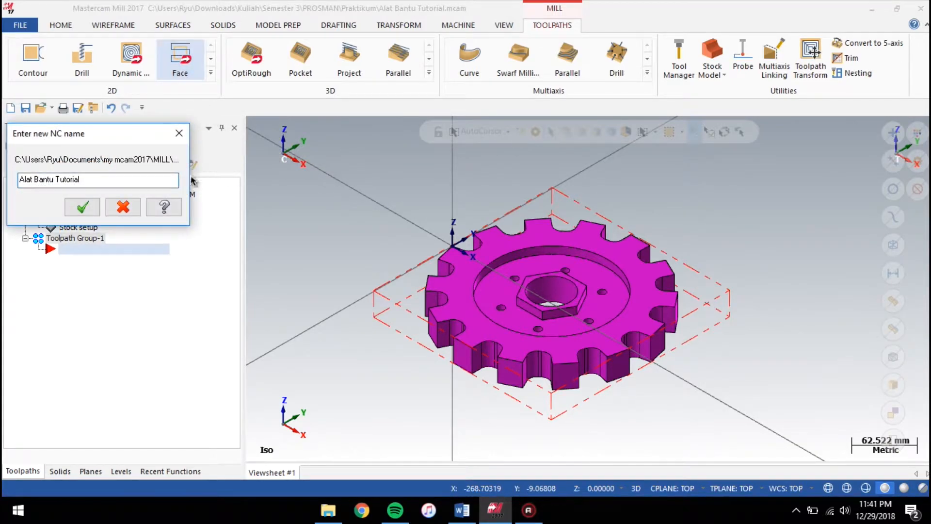
{"action": "left_click_drag", "start_coordinate": [93, 135], "coordinate": [340, 159]}
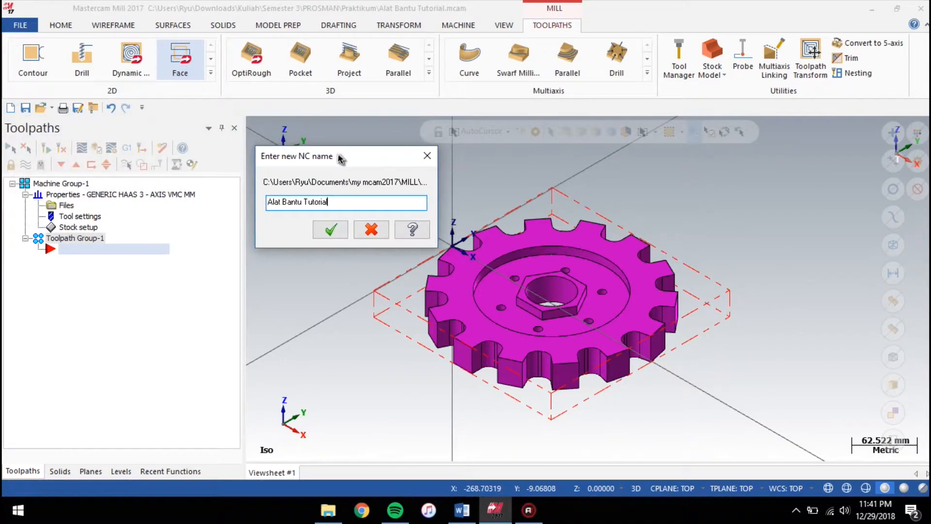
{"action": "double_click", "coordinate": [349, 204]}
{"action": "left_click", "coordinate": [350, 203]}
{"action": "double_click", "coordinate": [349, 204]}
{"action": "key", "text": "ctrl+a"}
{"action": "type", "text": "T"}
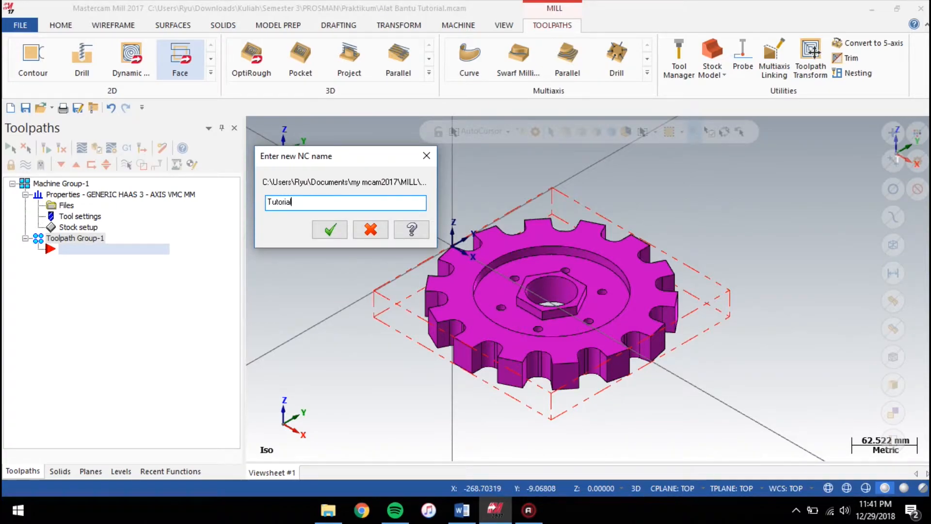
{"action": "left_click", "coordinate": [328, 230]}
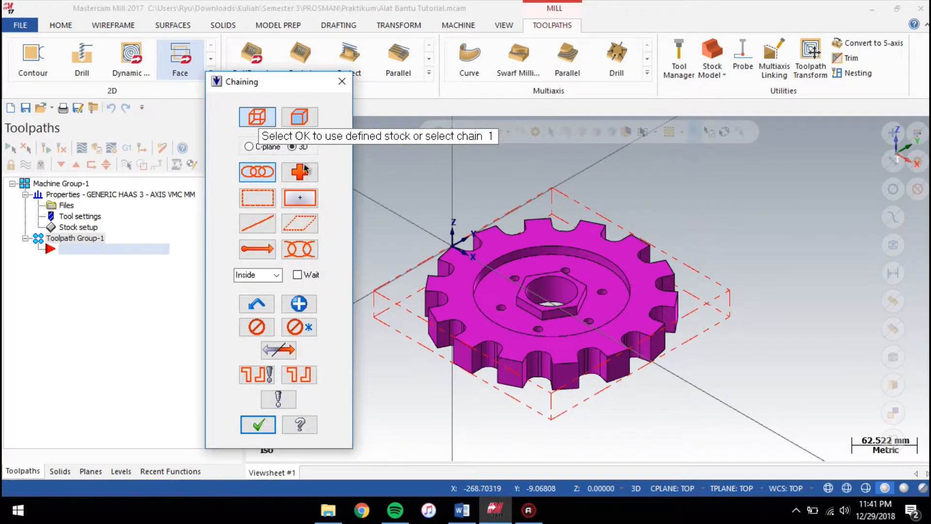
- Use the defined stock as the facing region instead of a chain, with Facing as the toolpath type
{"action": "left_click_drag", "start_coordinate": [249, 88], "coordinate": [198, 64]}
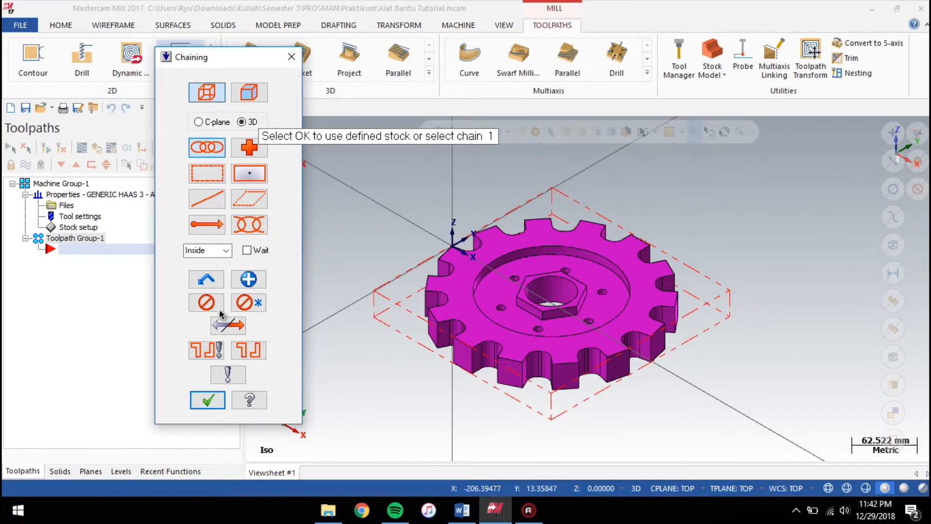
{"action": "left_click", "coordinate": [208, 402]}
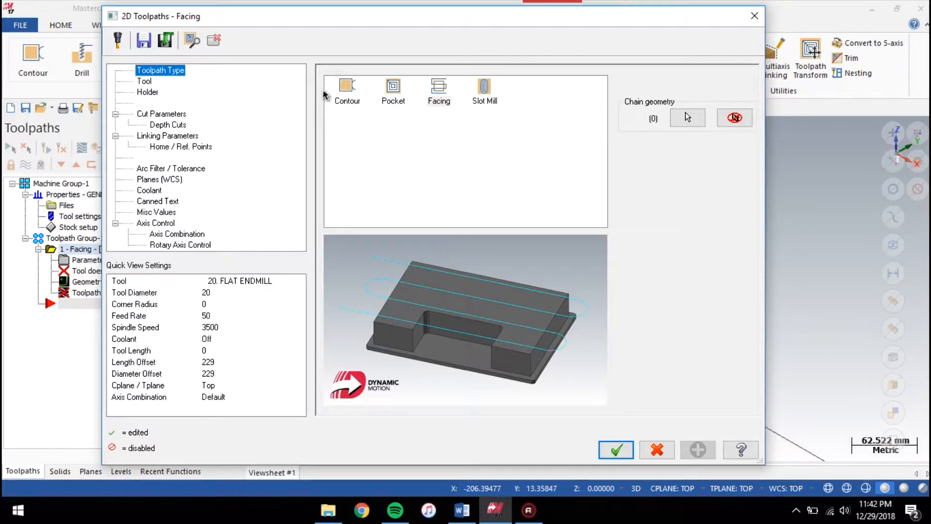
{"action": "left_click", "coordinate": [440, 95]}
- Choose FACE MILL - 63/71 from the Mill_mm tool library as the facing tool
{"action": "left_click", "coordinate": [145, 83]}
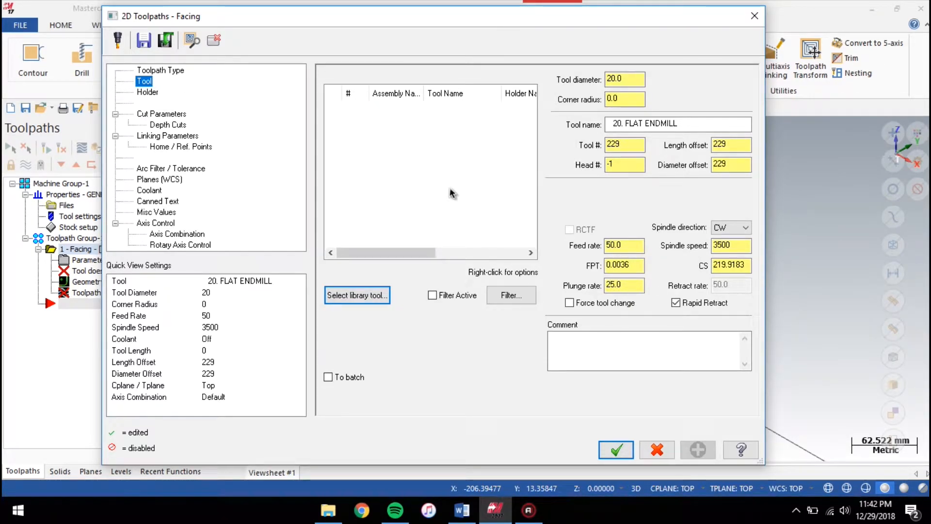
{"action": "left_click", "coordinate": [367, 296]}
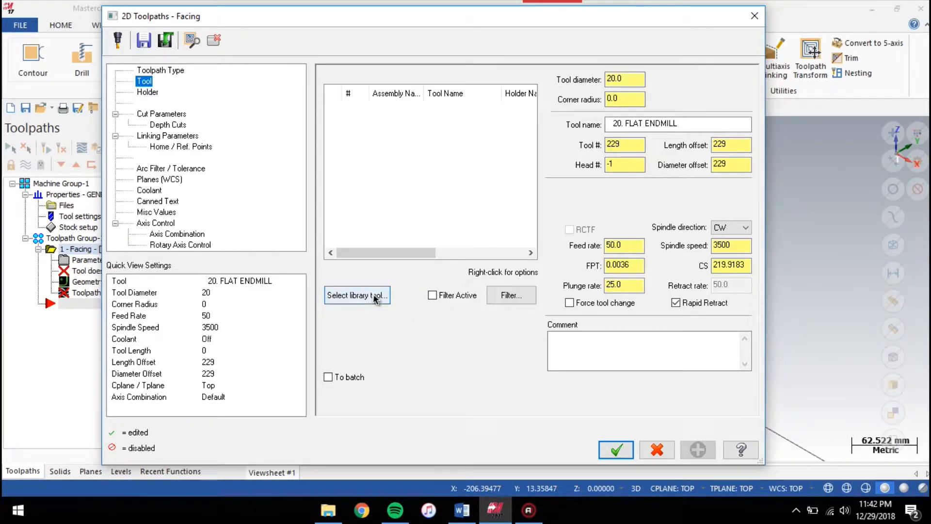
{"action": "left_click", "coordinate": [373, 293]}
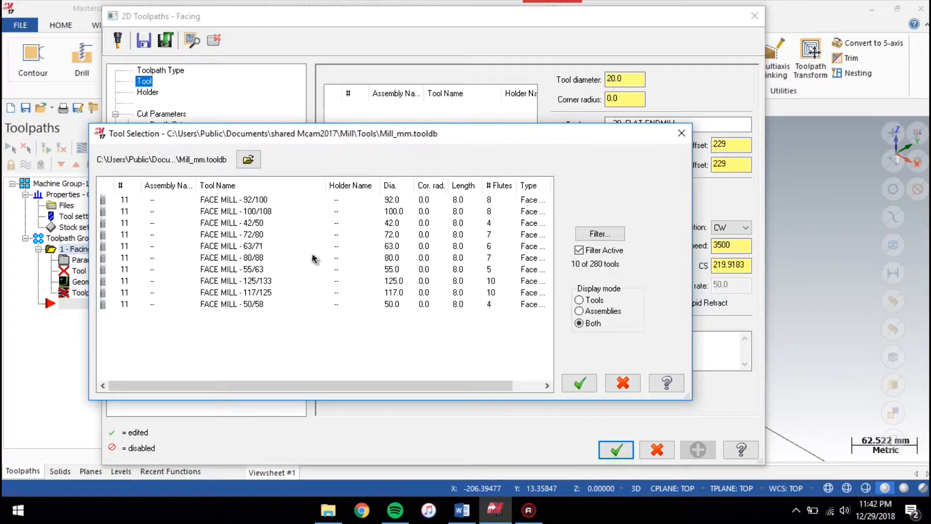
{"action": "left_click", "coordinate": [224, 248]}
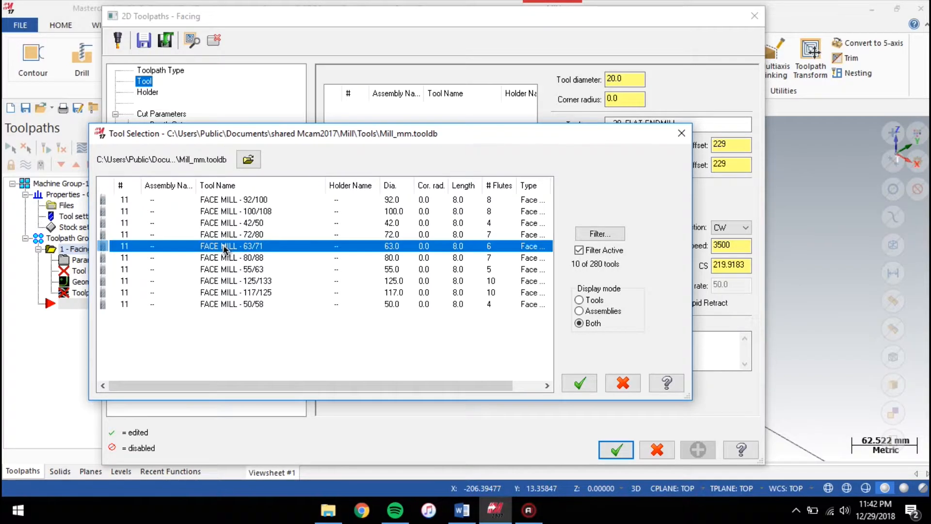
{"action": "left_click", "coordinate": [580, 383]}
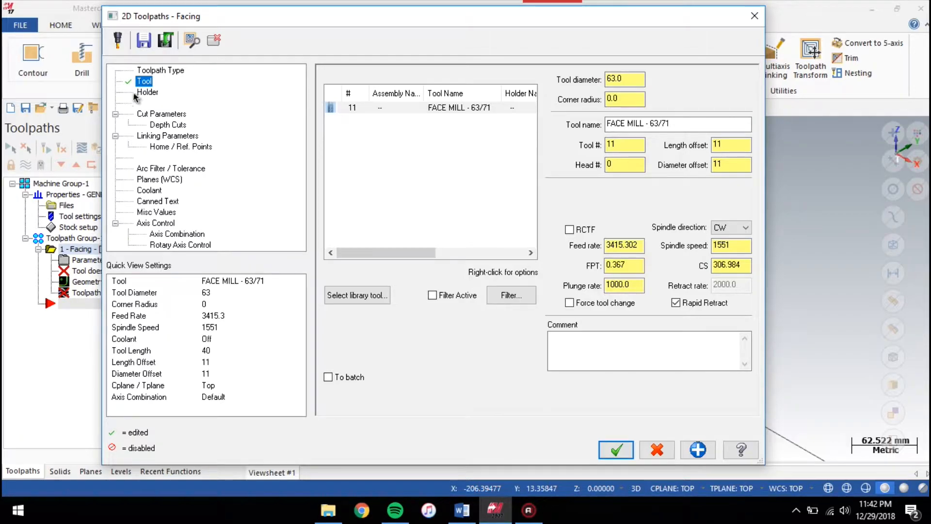
- Assign the B2C4-1000 holder to the face mill
{"action": "left_click", "coordinate": [149, 95]}
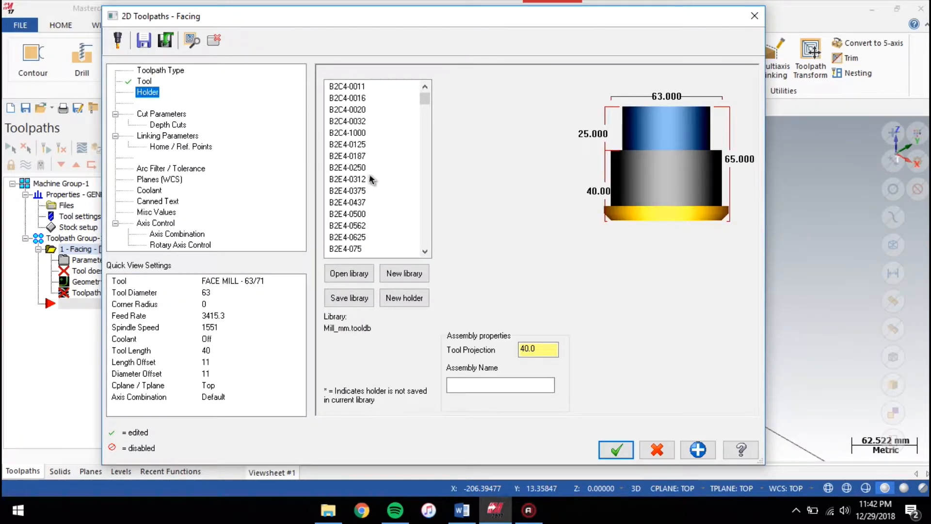
{"action": "scroll", "coordinate": [386, 180], "scroll_direction": "up", "scroll_amount": 2}
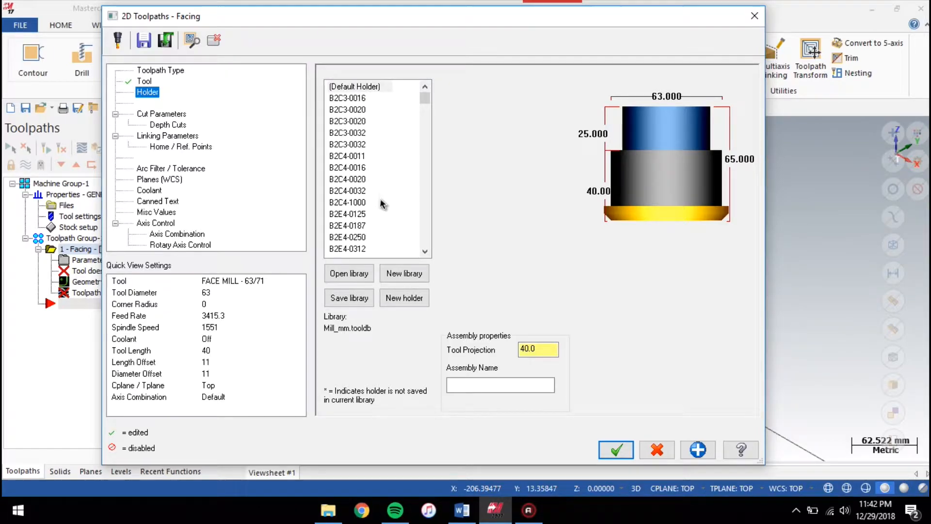
{"action": "scroll", "coordinate": [371, 185], "scroll_direction": "down", "scroll_amount": 1}
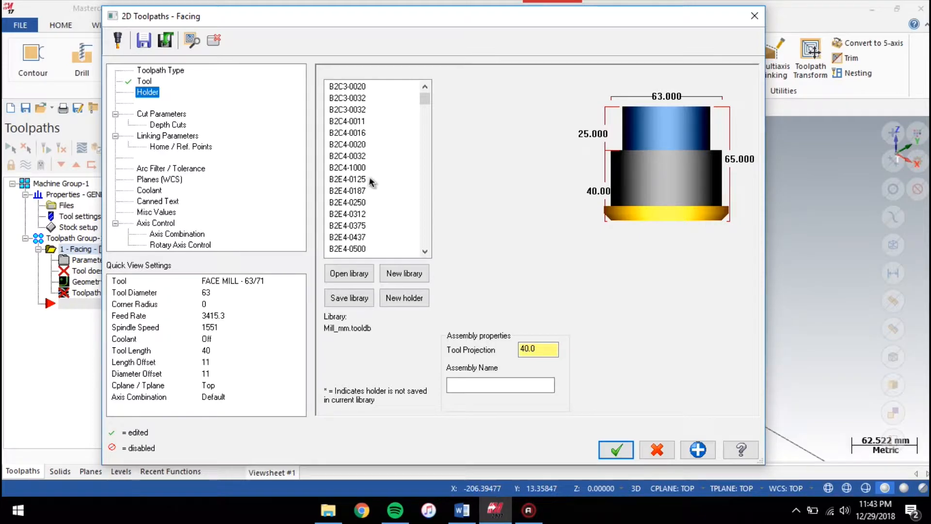
{"action": "left_click", "coordinate": [361, 168]}
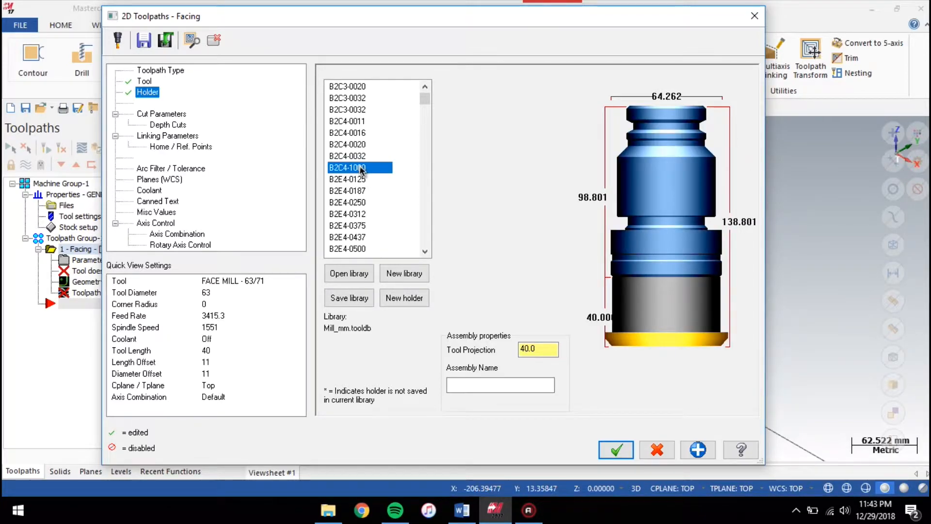
- Set the facing cut style to Zigzag and the stock to leave on floors to 0
{"action": "left_click", "coordinate": [159, 113]}
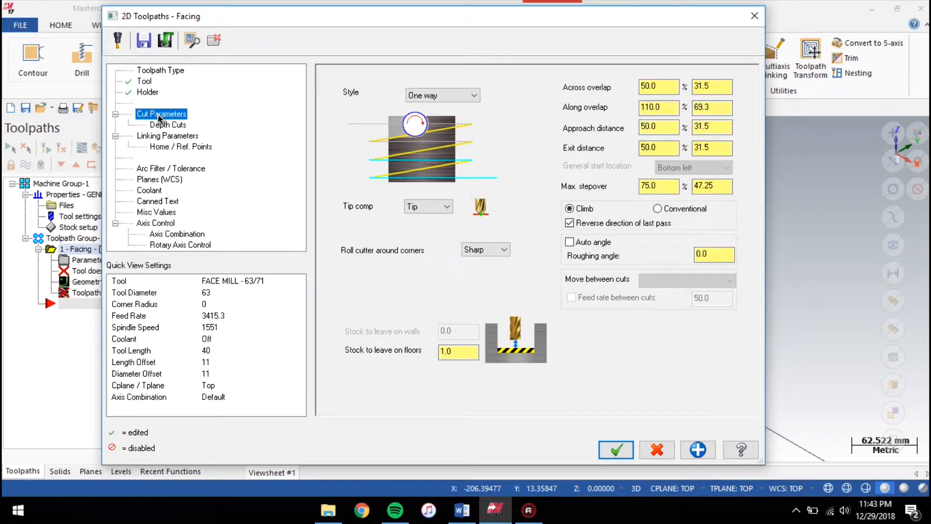
{"action": "left_click", "coordinate": [427, 96]}
{"action": "left_click", "coordinate": [422, 108]}
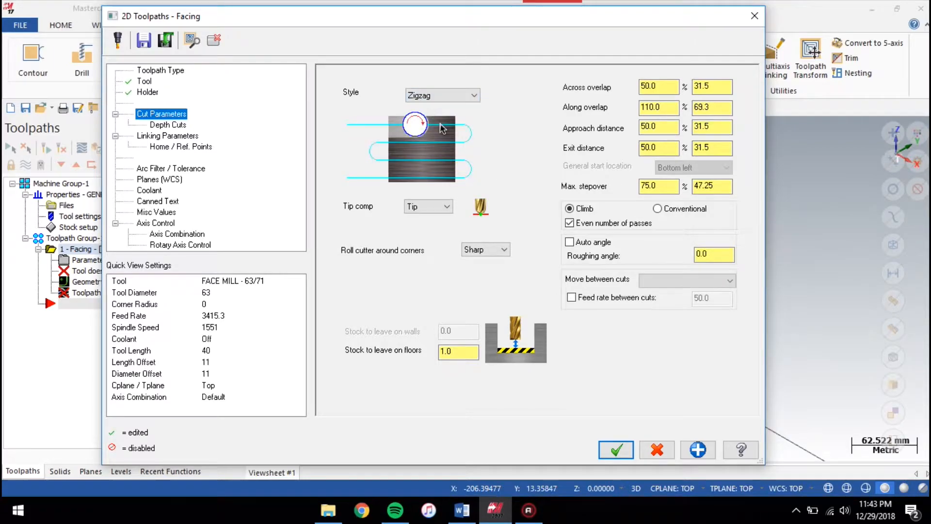
{"action": "left_click", "coordinate": [465, 350]}
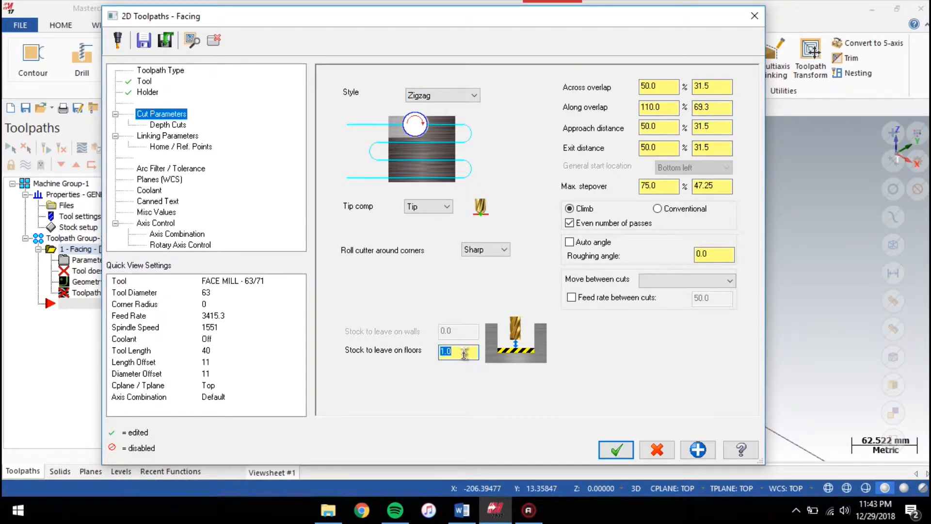
{"action": "type", "text": "0"}
- In the linking parameters, enable the 50 mm clearance and make the retract, feed plane and depth absolute
{"action": "left_click", "coordinate": [177, 136]}
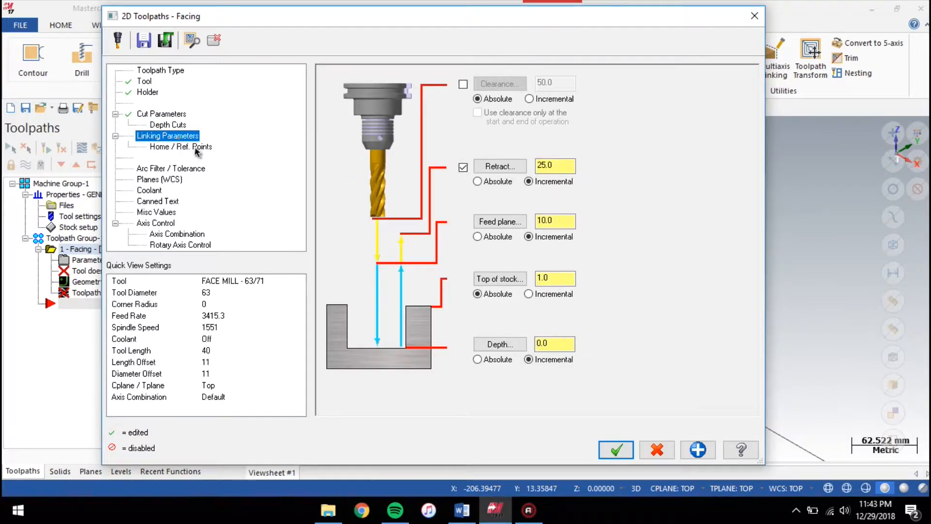
{"action": "left_click", "coordinate": [463, 85]}
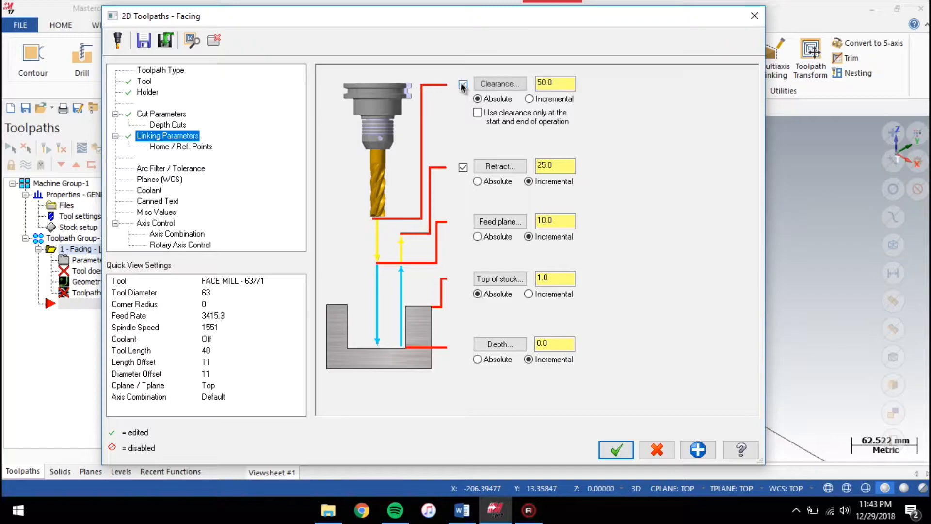
{"action": "left_click", "coordinate": [480, 182]}
{"action": "left_click", "coordinate": [487, 237]}
{"action": "left_click", "coordinate": [493, 359]}
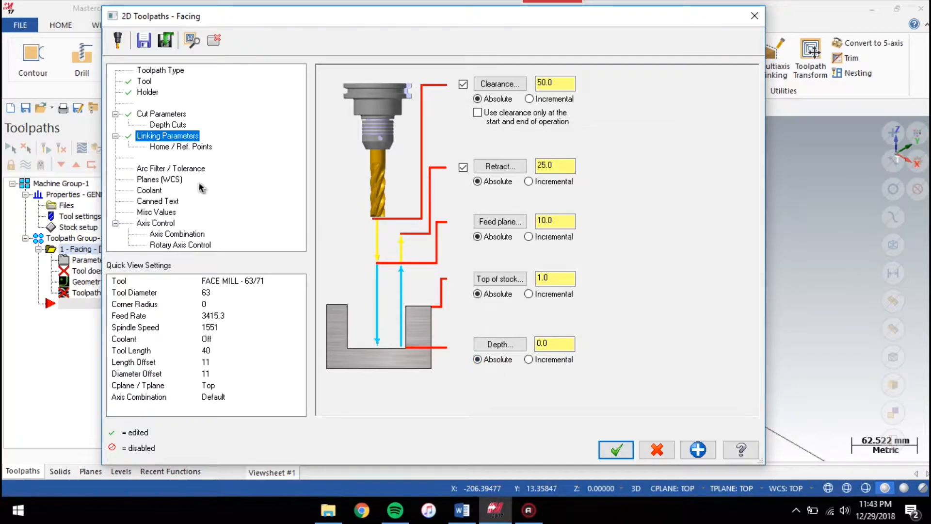
- Copy the Top working coordinate system to the tool plane and generate the facing toolpath
{"action": "left_click", "coordinate": [160, 180]}
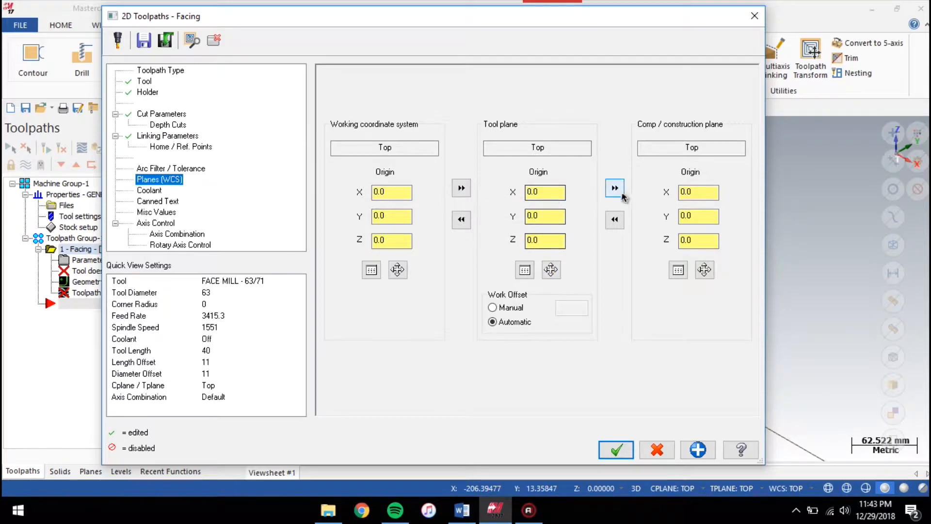
{"action": "left_click", "coordinate": [462, 188]}
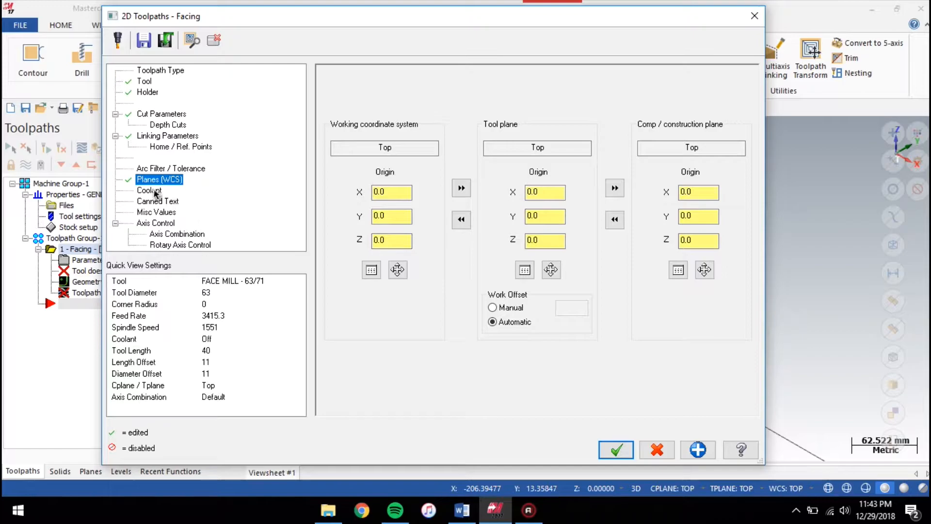
{"action": "left_click", "coordinate": [614, 450]}
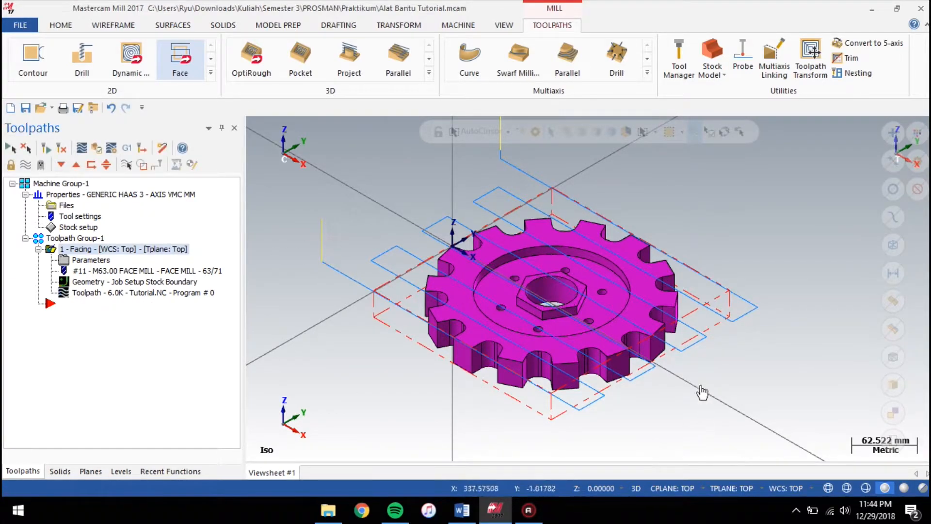
- Verify the facing operation by playing its material removal in Mastercam Simulator
{"action": "left_click", "coordinate": [127, 250]}
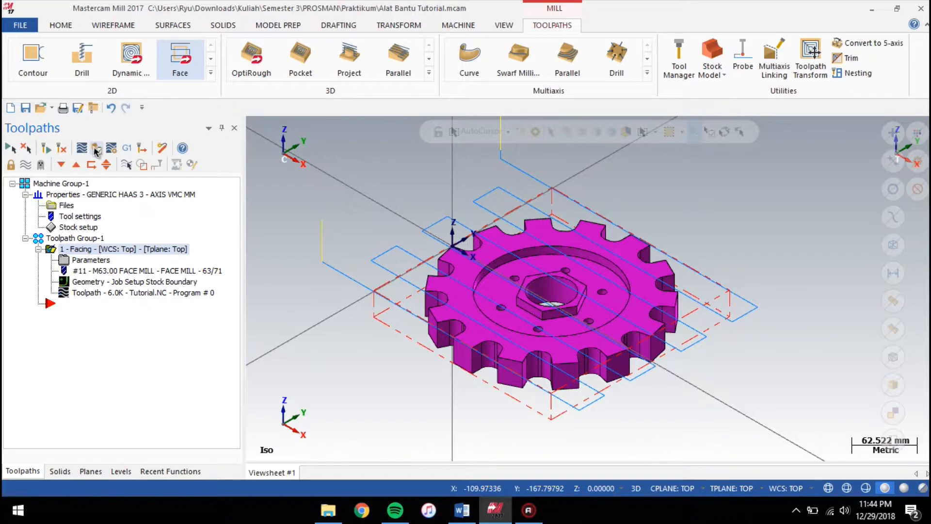
{"action": "left_click", "coordinate": [95, 149]}
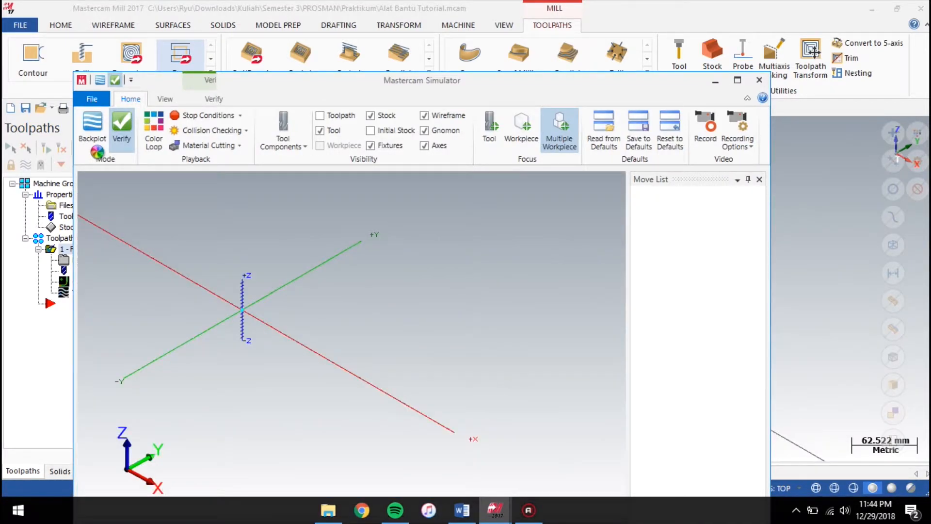
{"action": "left_click_drag", "start_coordinate": [438, 85], "coordinate": [504, 22]}
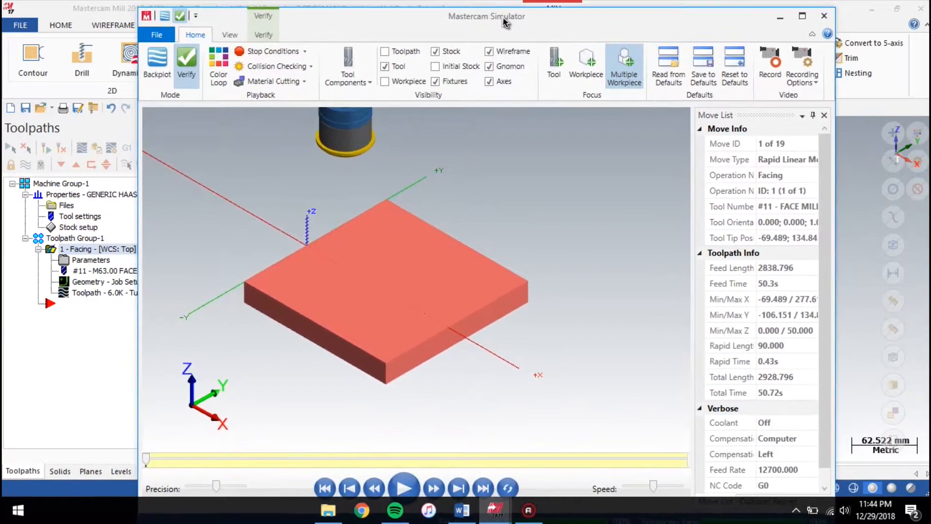
{"action": "left_click", "coordinate": [410, 491]}
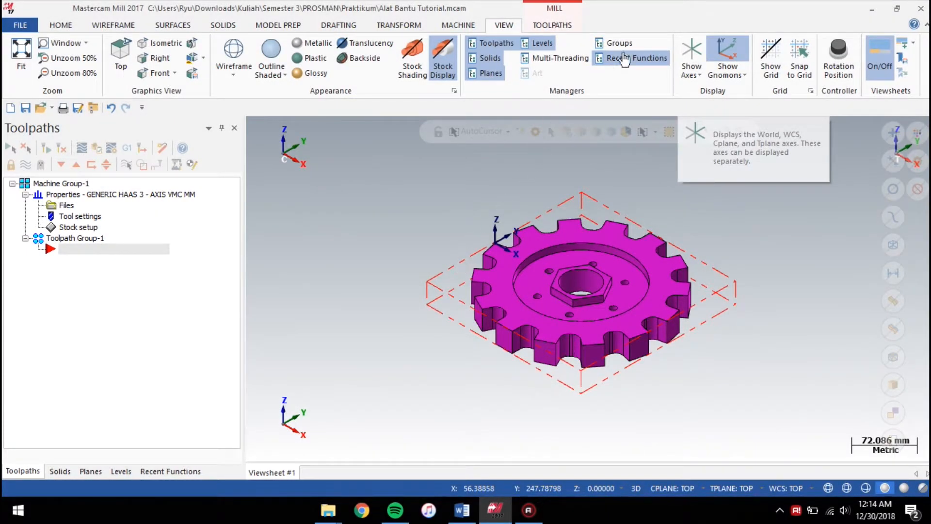
- Show the axes and start a 2D Area Mill toolpath with the NC name Tutorial
{"action": "left_click", "coordinate": [691, 53]}
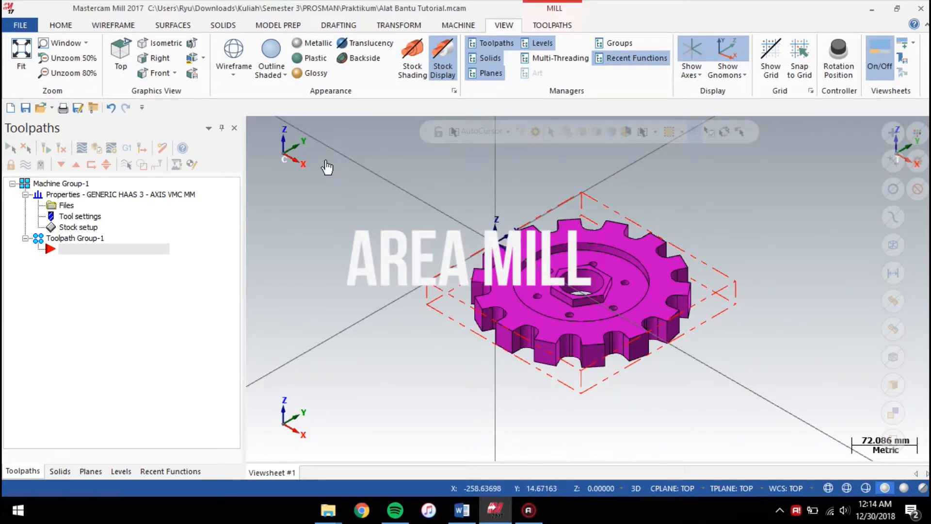
{"action": "left_click", "coordinate": [540, 25]}
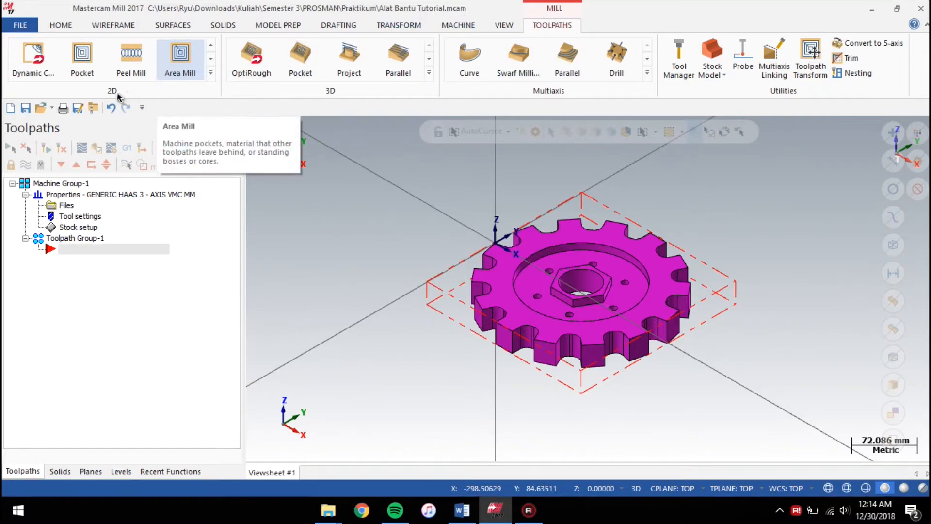
{"action": "left_click", "coordinate": [180, 68]}
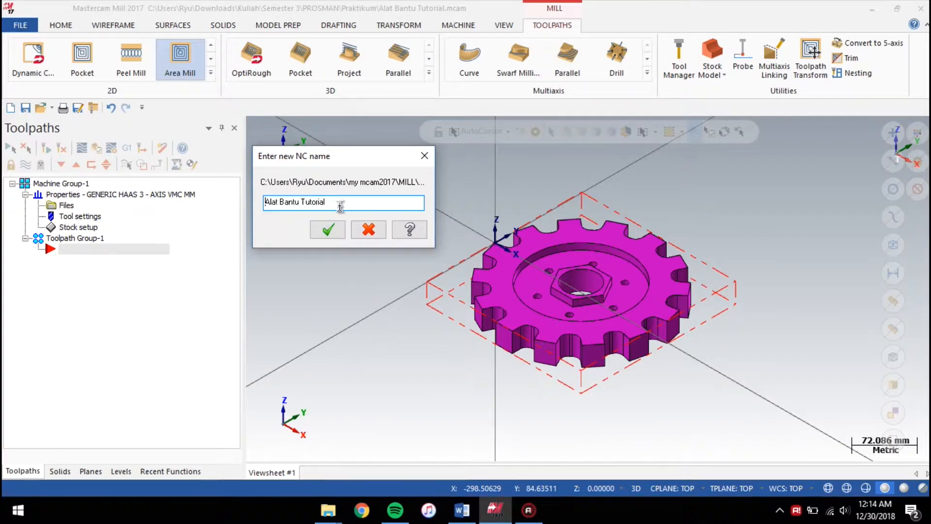
{"action": "left_click", "coordinate": [340, 207]}
{"action": "key", "text": "ctrl+a"}
{"action": "type", "text": "tu"}
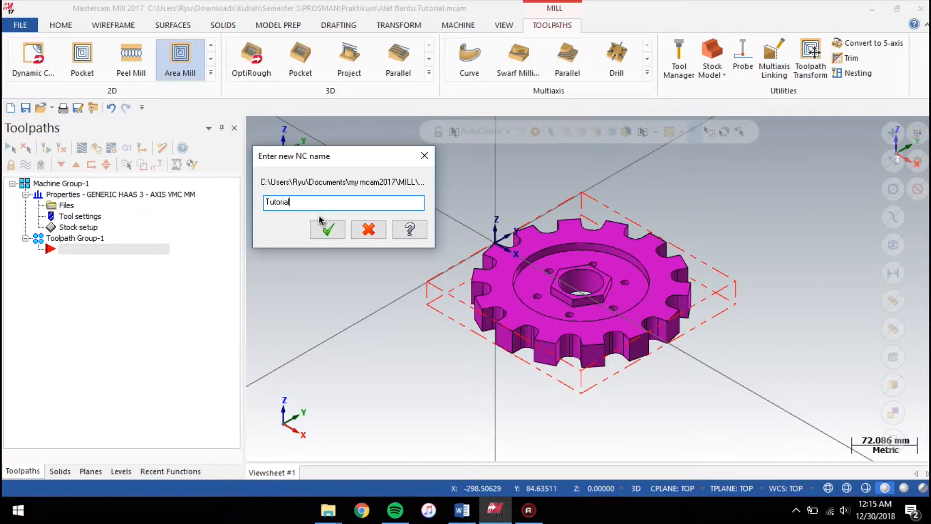
{"action": "left_click", "coordinate": [327, 229]}
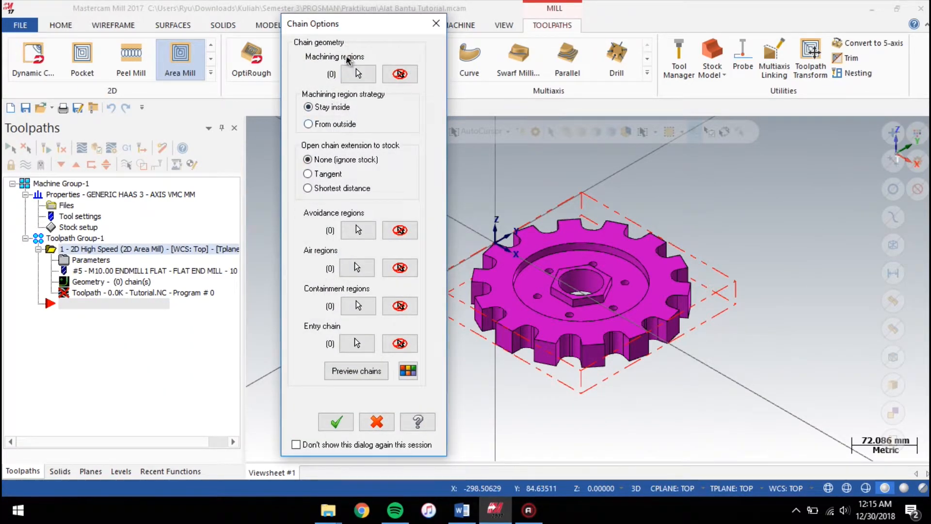
- Set the machining region strategy to From outside and chain the gear's bottom face as the avoidance region, with the chain direction reversed
{"action": "left_click", "coordinate": [361, 127]}
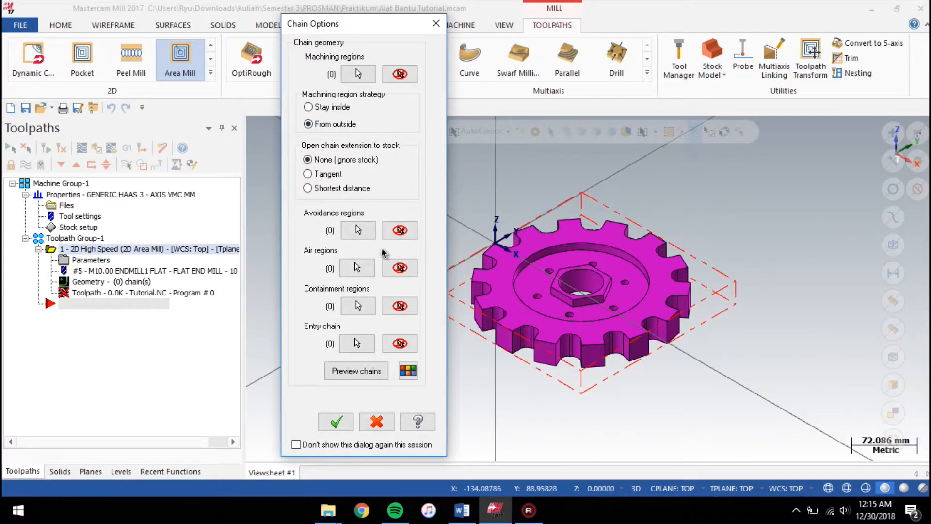
{"action": "left_click", "coordinate": [358, 229]}
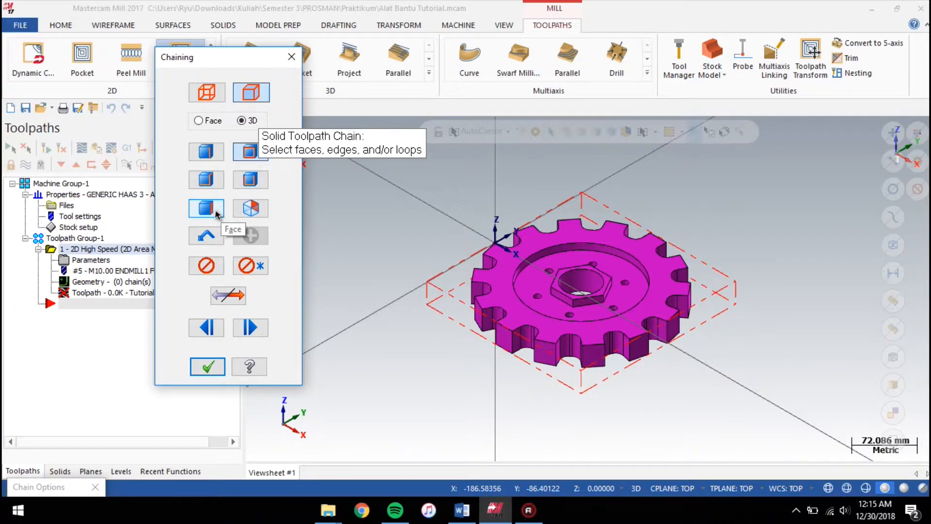
{"action": "left_click", "coordinate": [216, 214]}
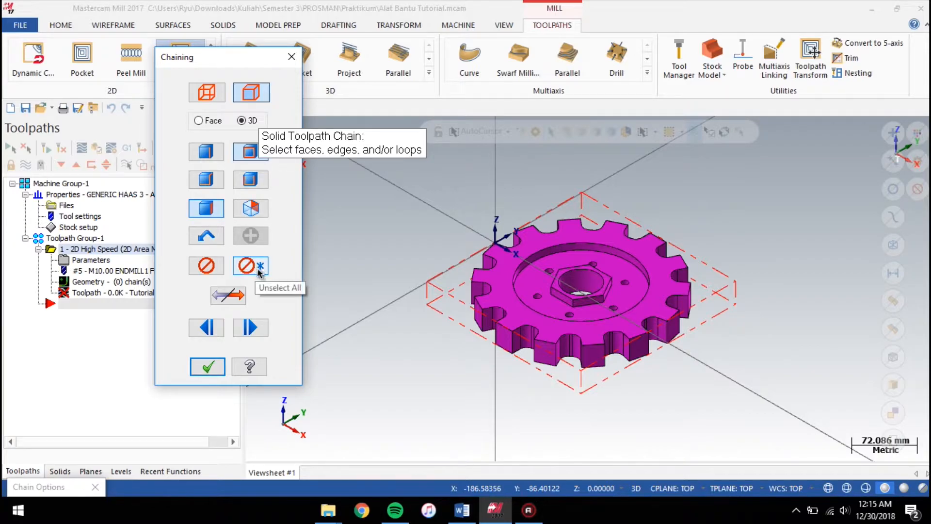
{"action": "right_click", "coordinate": [773, 278]}
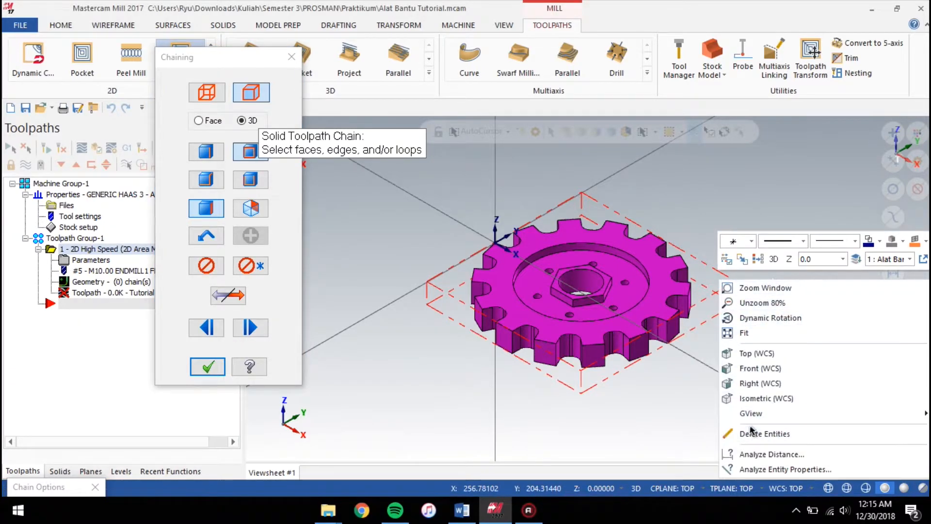
{"action": "mouse_move", "coordinate": [750, 419]}
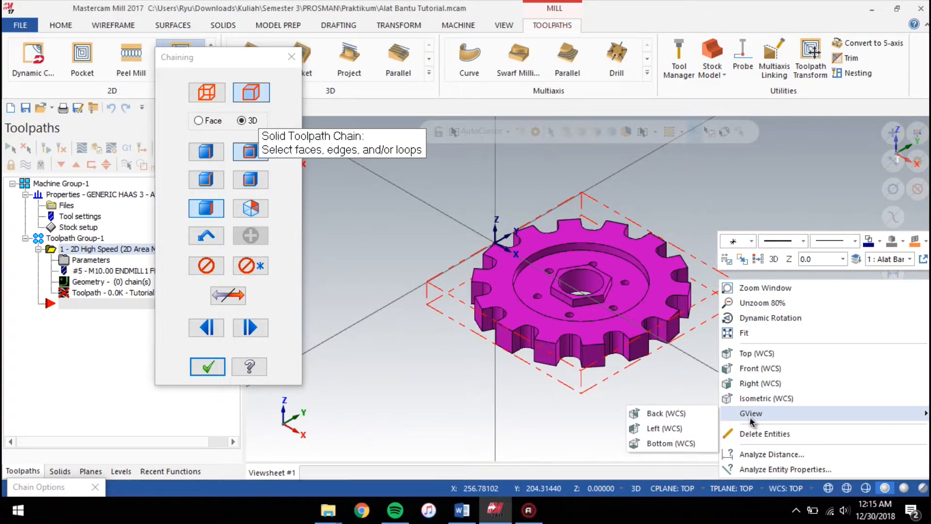
{"action": "left_click", "coordinate": [693, 442]}
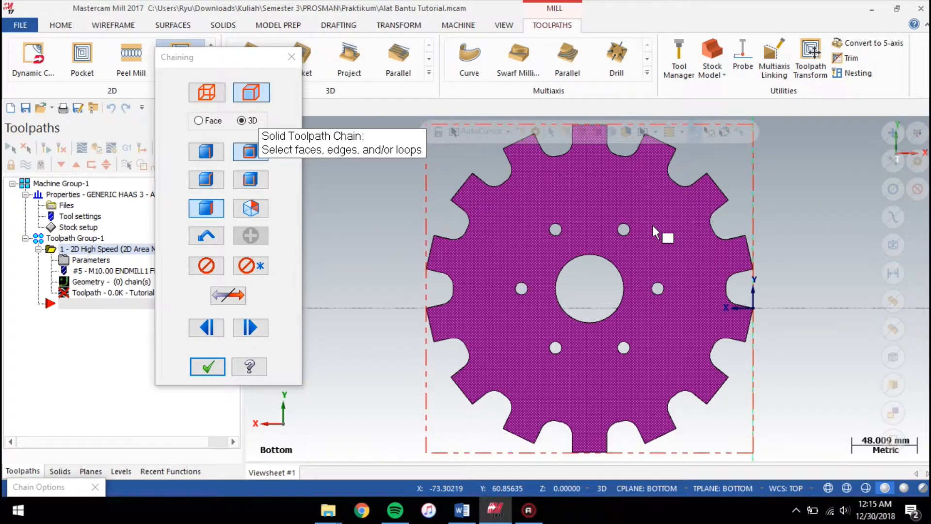
{"action": "left_click", "coordinate": [689, 272]}
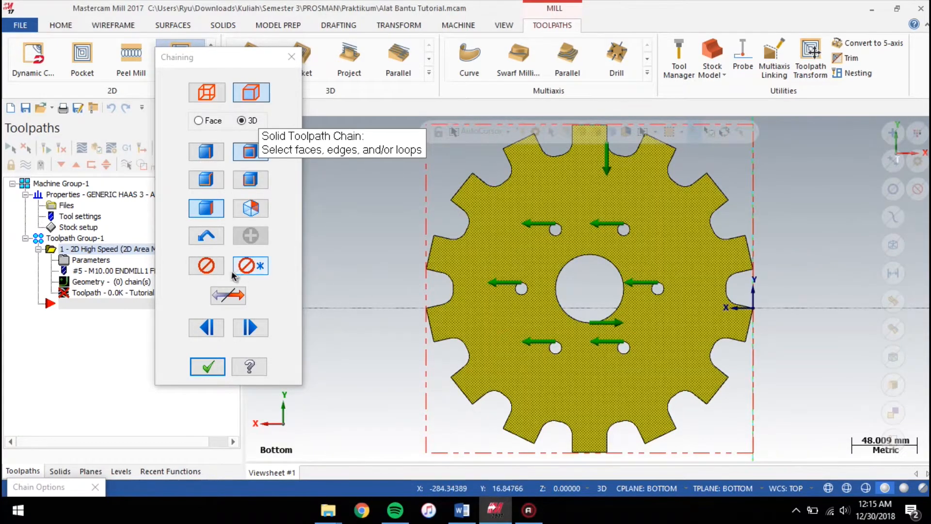
{"action": "left_click", "coordinate": [232, 301]}
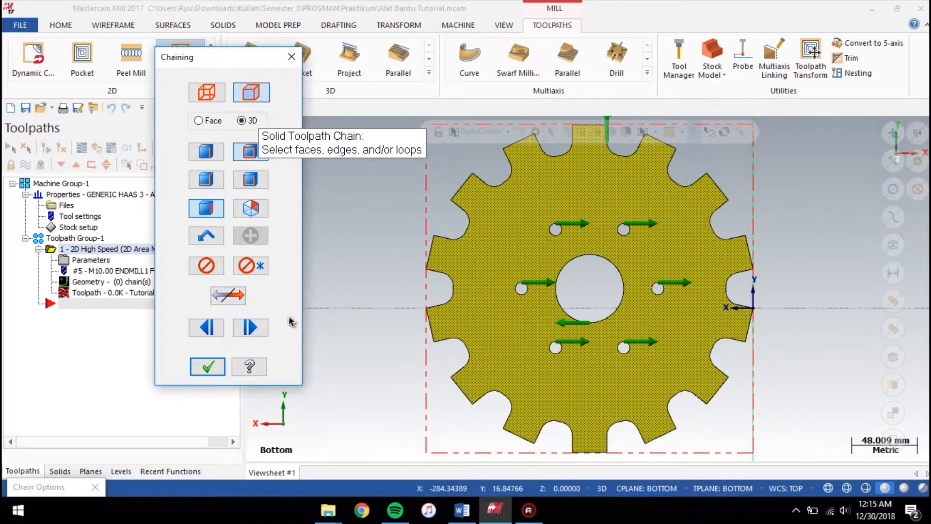
{"action": "left_click", "coordinate": [209, 367]}
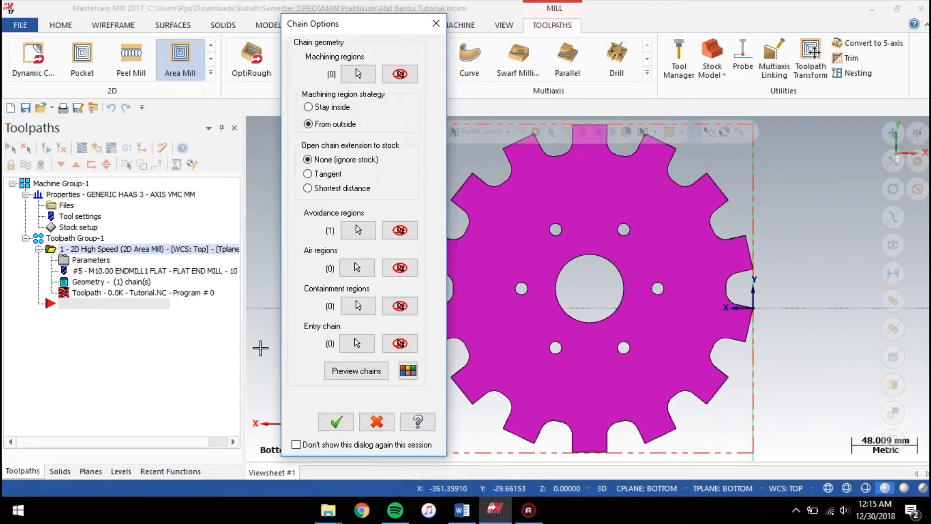
{"action": "left_click", "coordinate": [335, 422]}
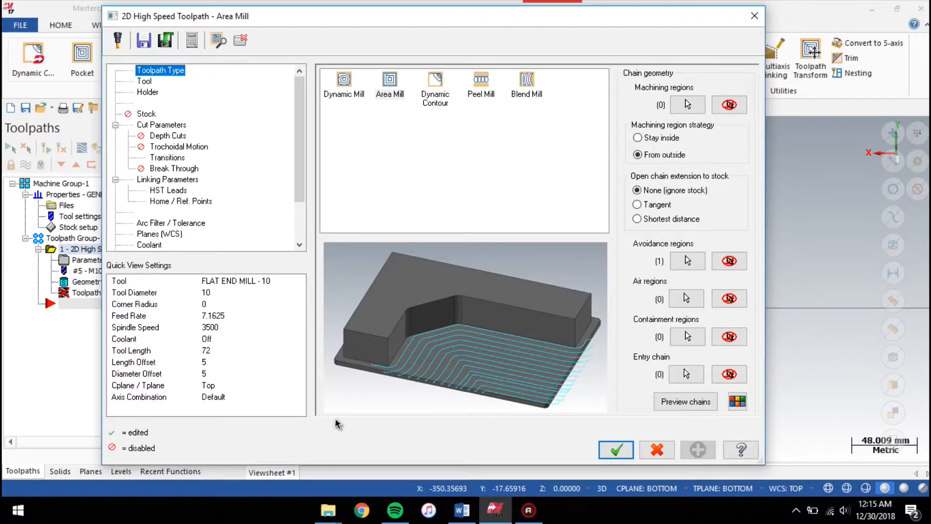
- Choose the 10 mm flat end mill and holder B2C3-0020 for the Area Mill toolpath
{"action": "left_click", "coordinate": [390, 92]}
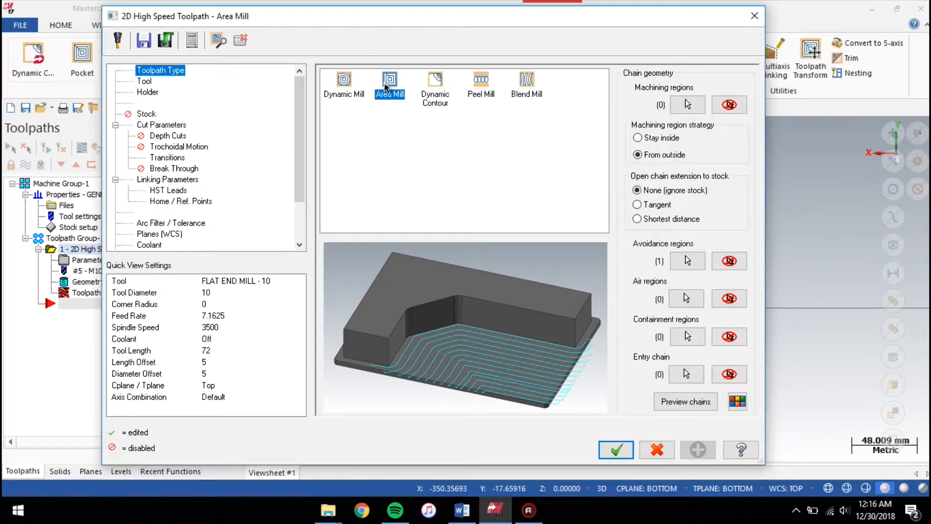
{"action": "left_click", "coordinate": [144, 83]}
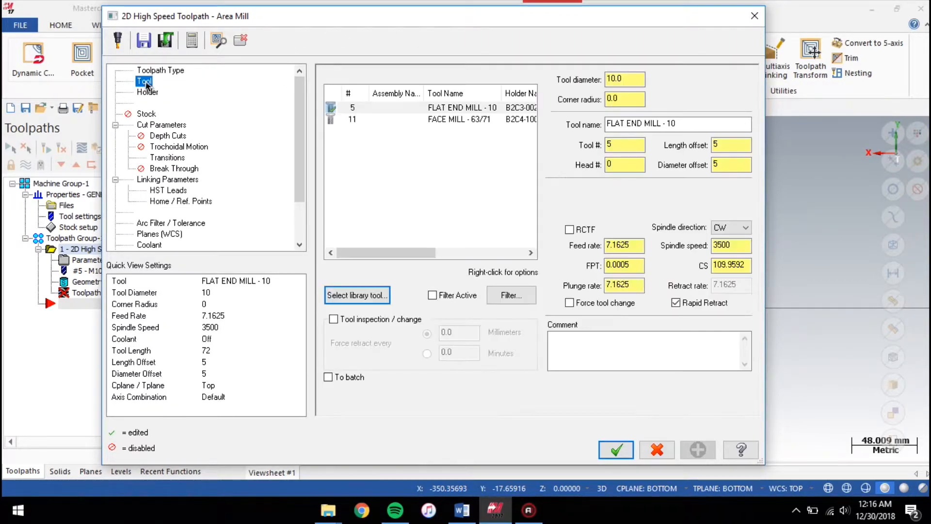
{"action": "left_click", "coordinate": [397, 111]}
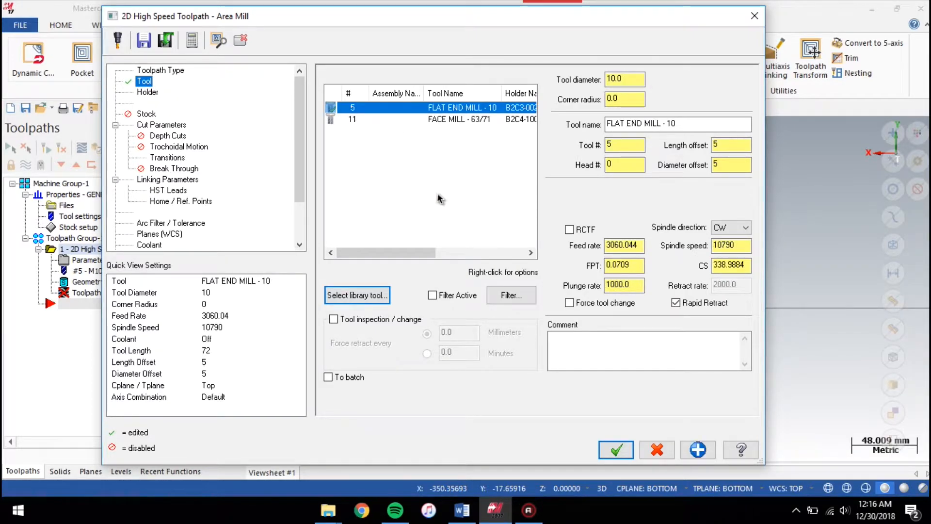
{"action": "left_click", "coordinate": [357, 295]}
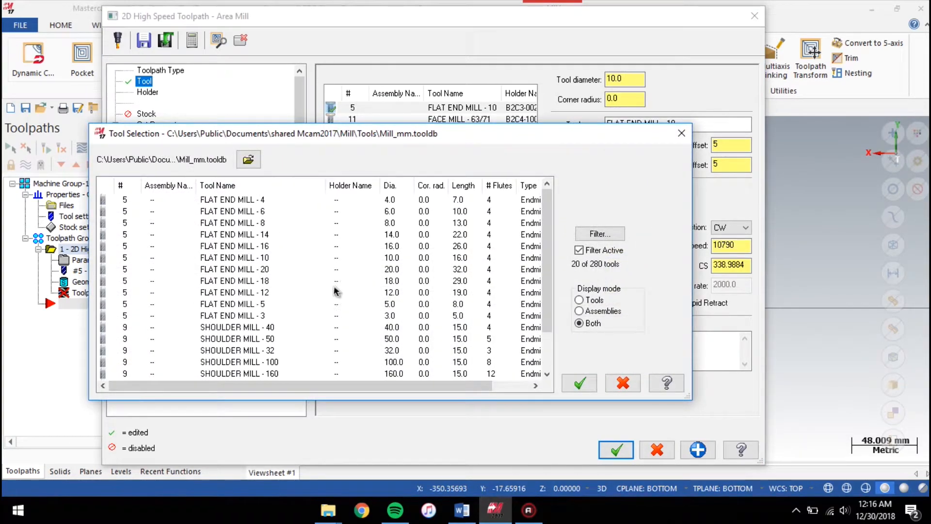
{"action": "left_click", "coordinate": [623, 383]}
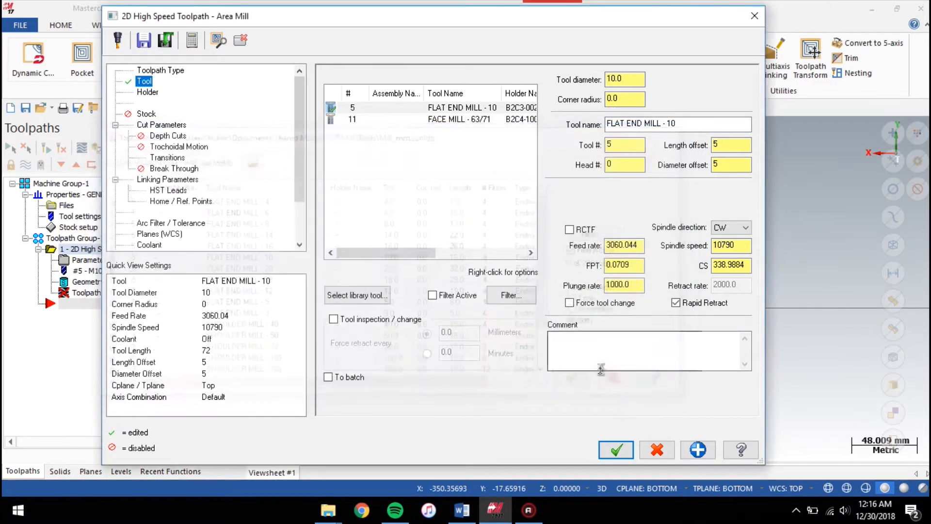
{"action": "left_click", "coordinate": [155, 92]}
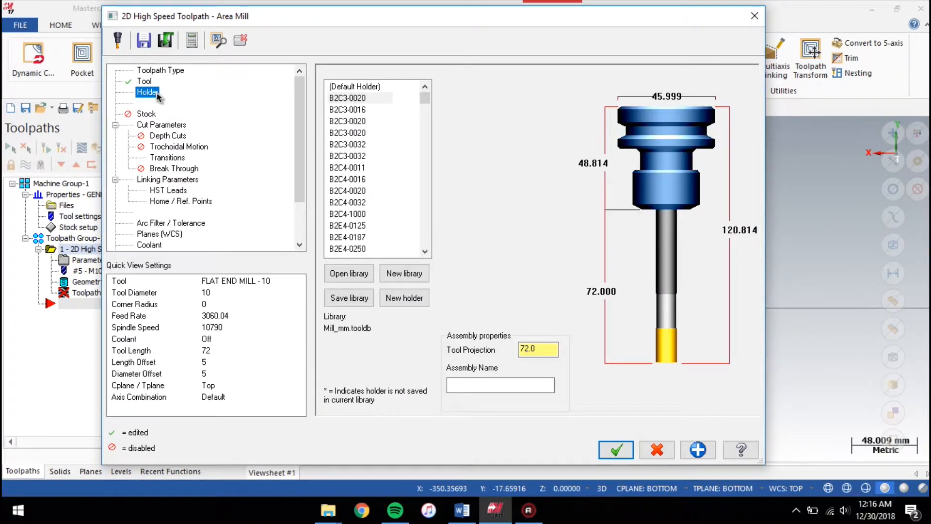
{"action": "left_click", "coordinate": [352, 98]}
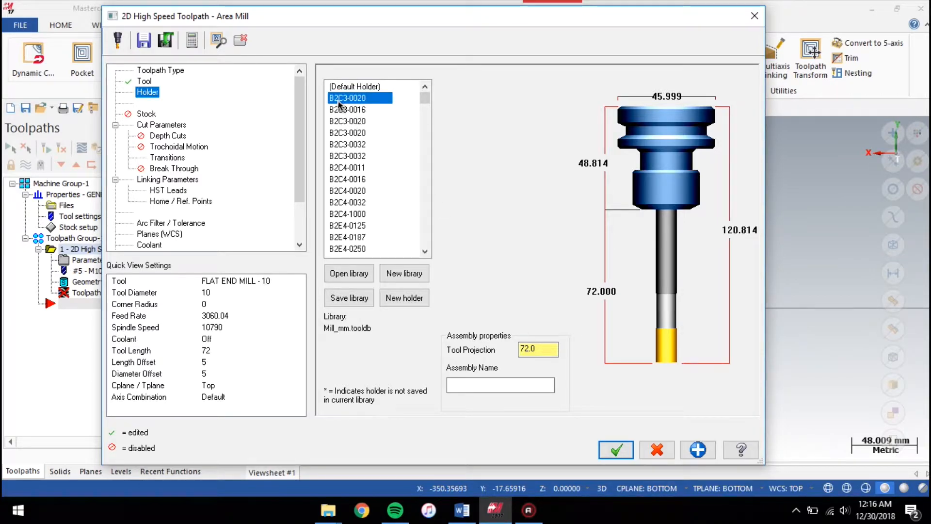
- Set the stock to leave on walls and floors to 0 in the cut parameters
{"action": "left_click", "coordinate": [155, 125]}
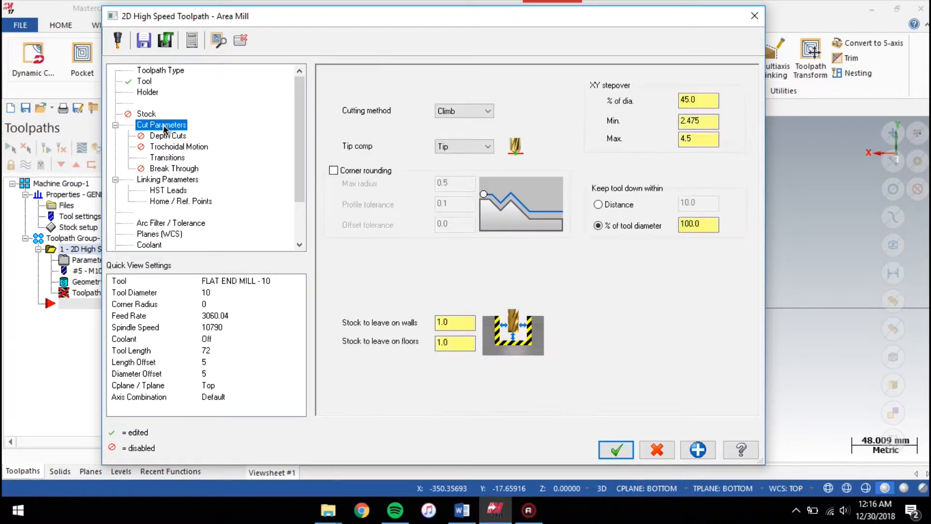
{"action": "double_click", "coordinate": [459, 321]}
{"action": "type", "text": "0"}
{"action": "double_click", "coordinate": [464, 341]}
{"action": "type", "text": "0"}
{"action": "left_click", "coordinate": [458, 323]}
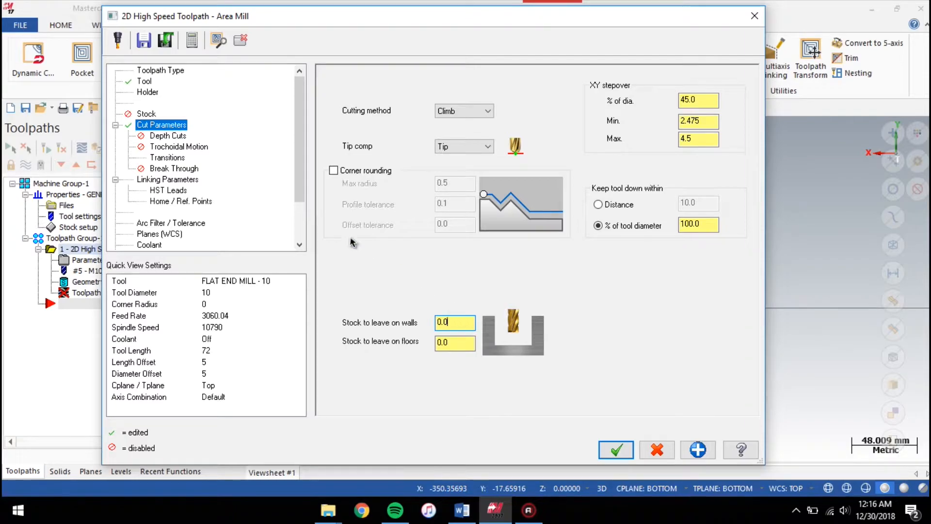
- Enable depth cuts with a max rough step of 2 and a finish step of 0.5
{"action": "left_click", "coordinate": [168, 136]}
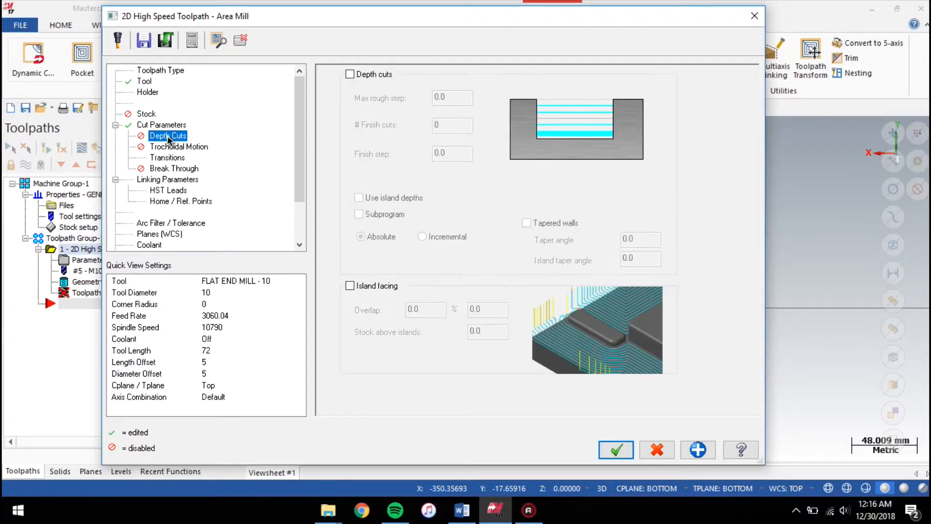
{"action": "left_click", "coordinate": [350, 75]}
{"action": "left_click", "coordinate": [459, 99]}
{"action": "type", "text": "2"}
{"action": "left_click", "coordinate": [456, 154]}
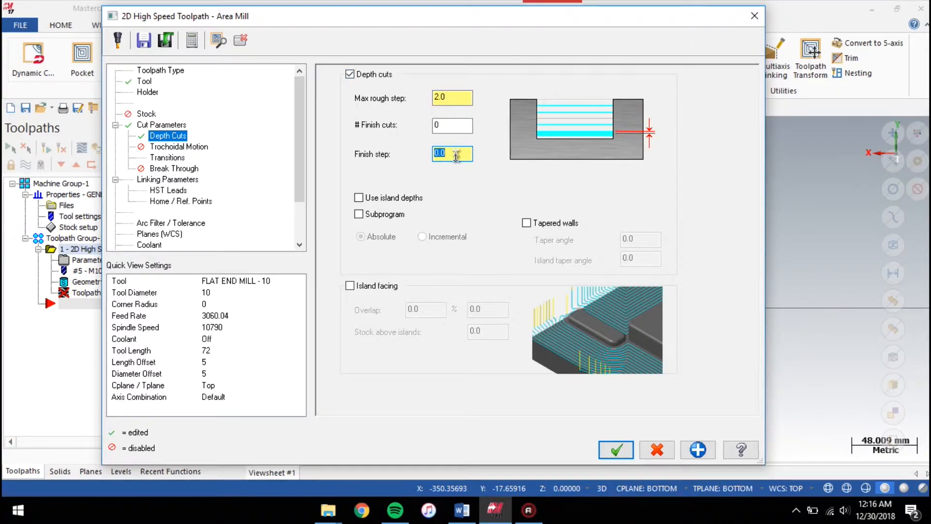
{"action": "type", "text": "0"}
{"action": "left_click", "coordinate": [451, 100]}
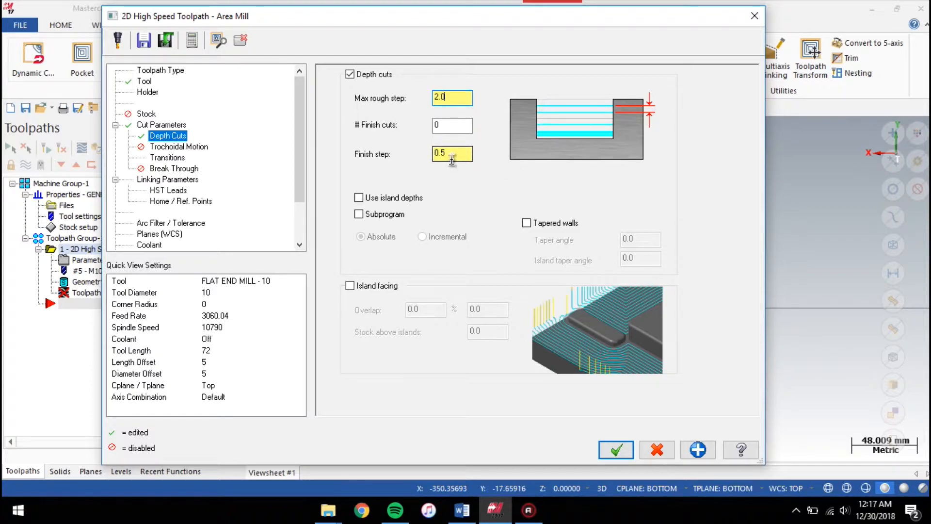
- In the linking parameters, enable clearance, make the feed plane absolute and pick a point on the gear's bottom for the absolute depth of -30
{"action": "left_click", "coordinate": [175, 181]}
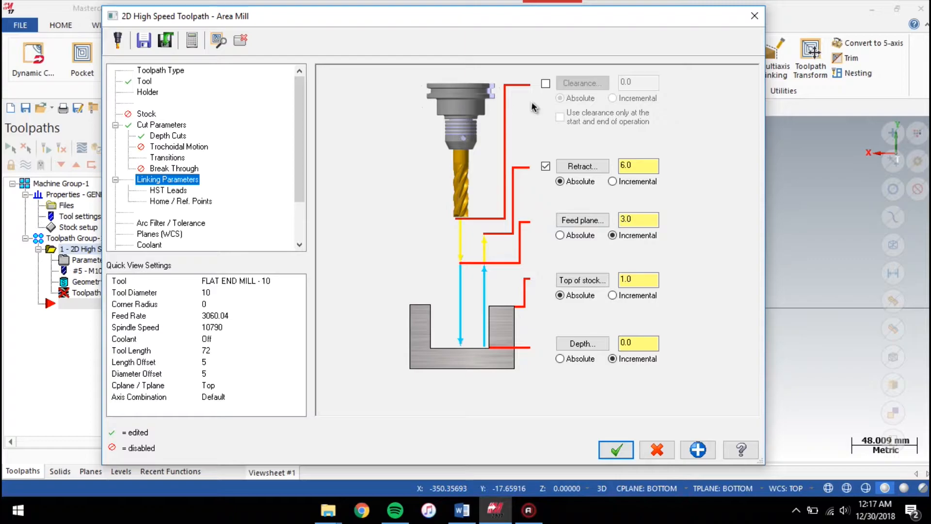
{"action": "left_click", "coordinate": [545, 83]}
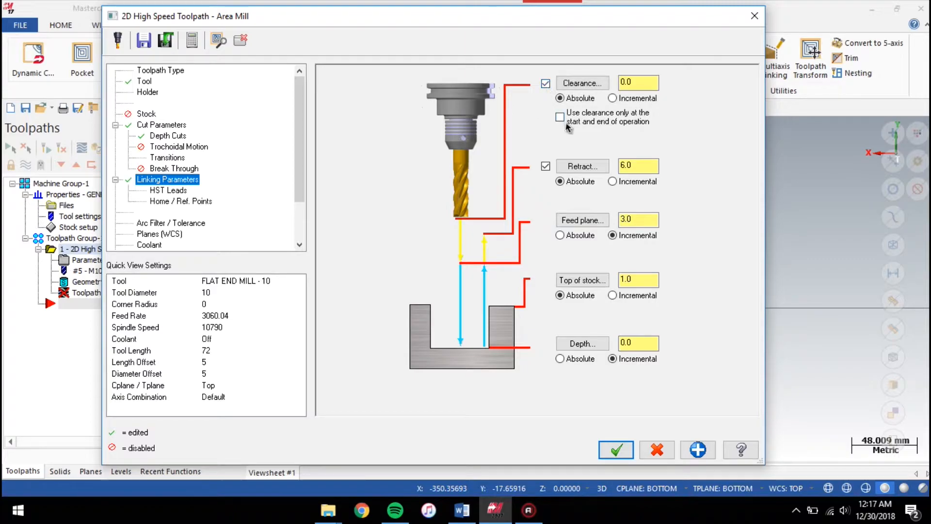
{"action": "left_click", "coordinate": [580, 235]}
{"action": "left_click", "coordinate": [561, 235]}
{"action": "left_click", "coordinate": [591, 343]}
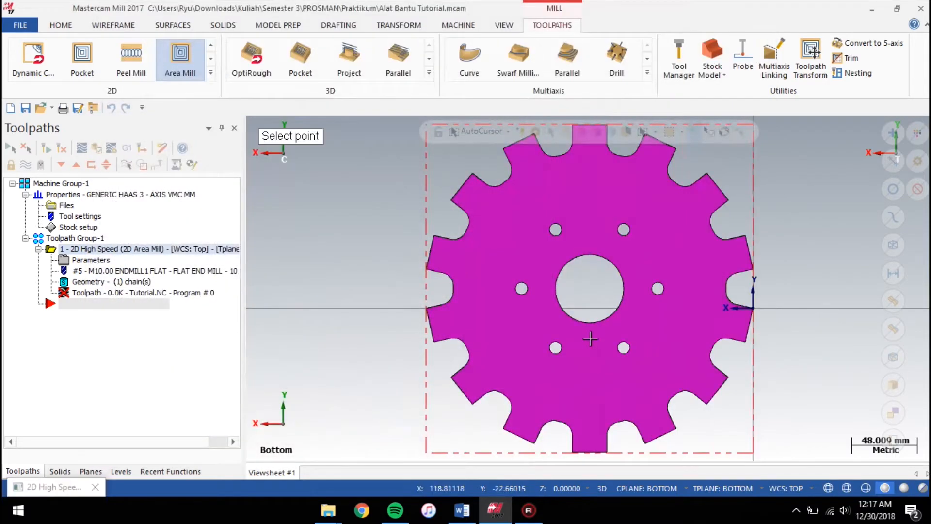
{"action": "left_click", "coordinate": [436, 241]}
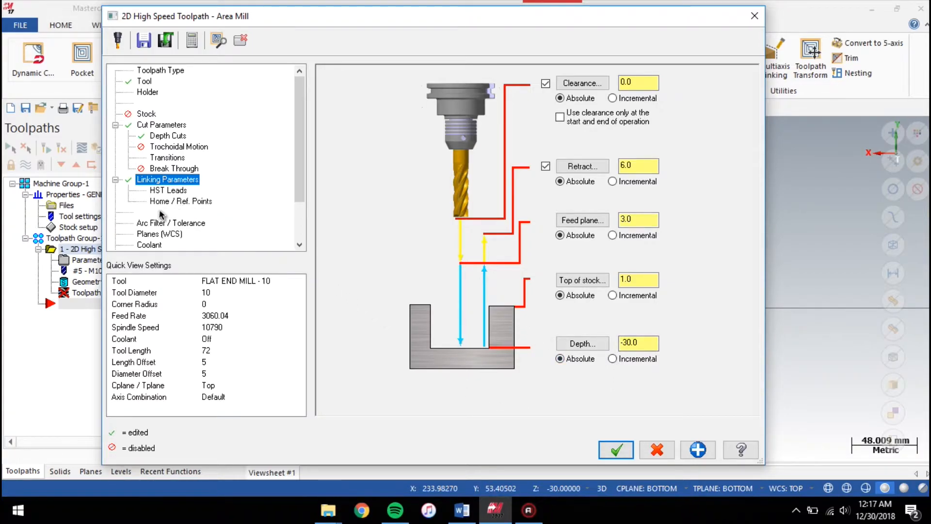
- Copy the Top working coordinate system to the tool and construction planes and generate the Area Mill toolpath
{"action": "left_click", "coordinate": [159, 235]}
{"action": "left_click", "coordinate": [462, 188]}
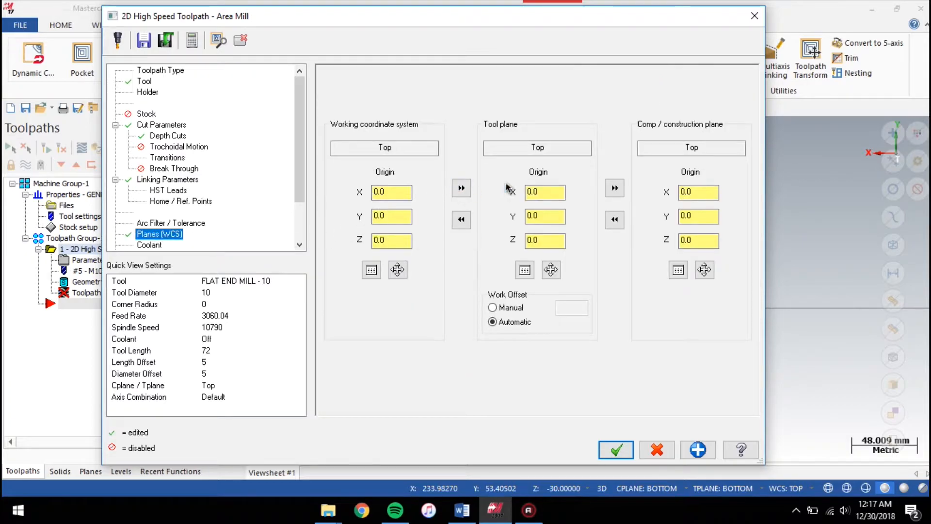
{"action": "left_click", "coordinate": [614, 188]}
{"action": "left_click", "coordinate": [616, 452]}
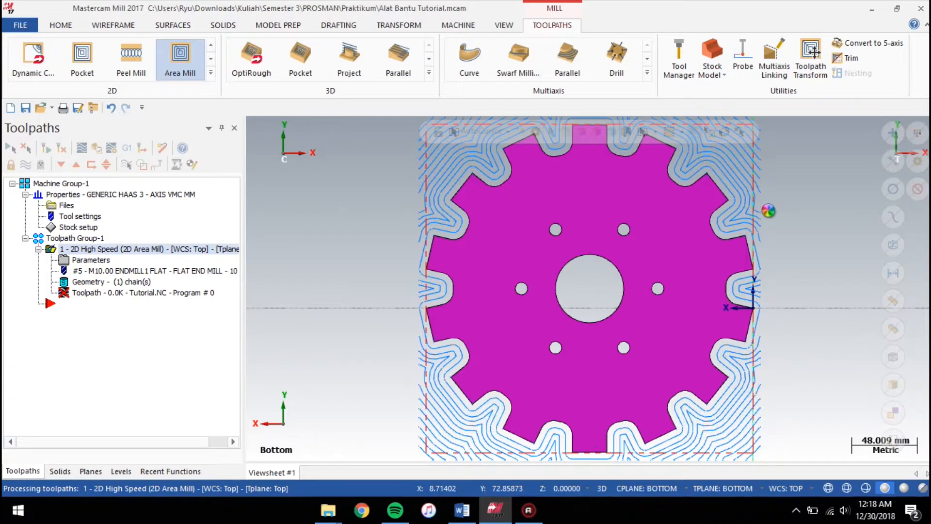
{"action": "right_click", "coordinate": [781, 199]}
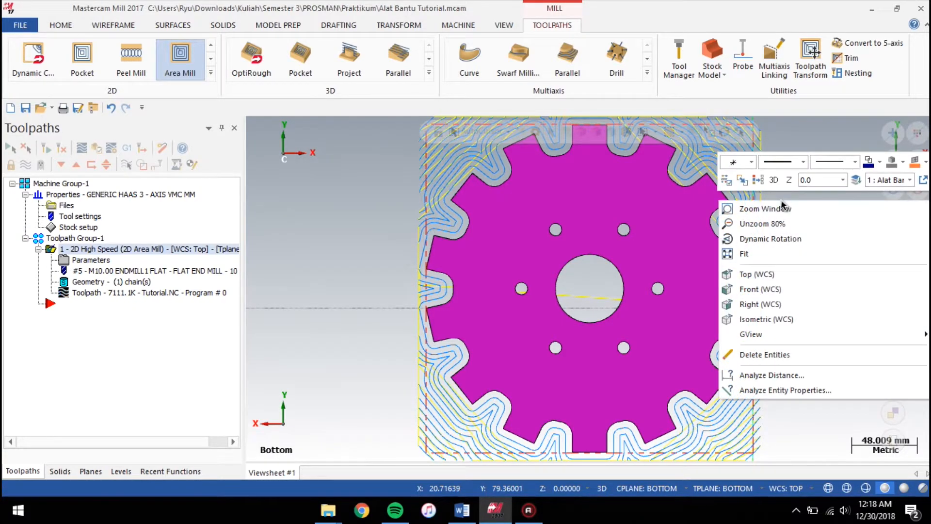
{"action": "left_click", "coordinate": [418, 221]}
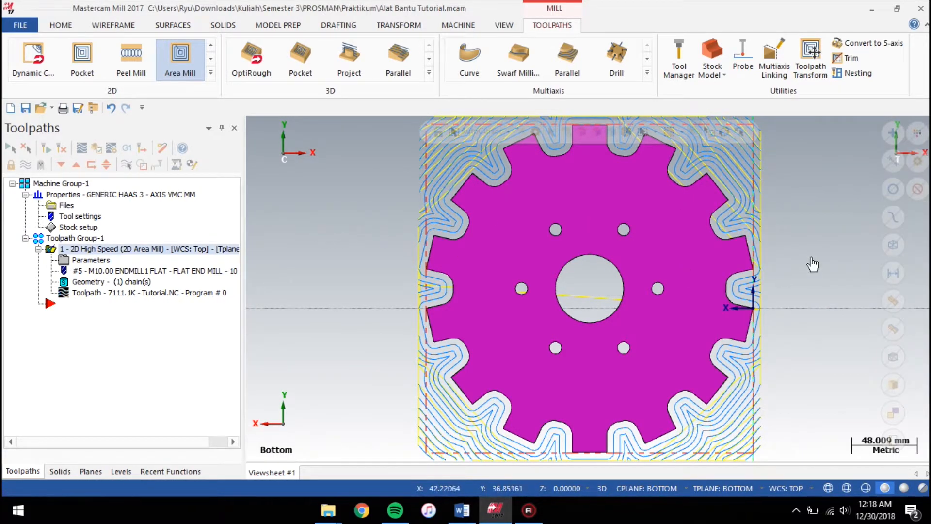
- Show the gear in isometric view, then run the Verify simulation of the Area Mill toolpath to its end and close it
{"action": "right_click", "coordinate": [806, 228]}
{"action": "left_click", "coordinate": [792, 347]}
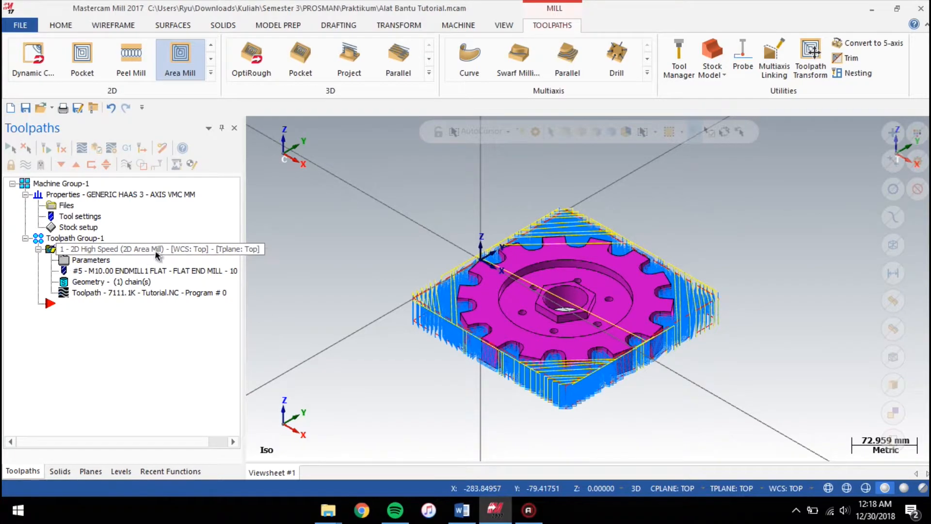
{"action": "left_click", "coordinate": [96, 149]}
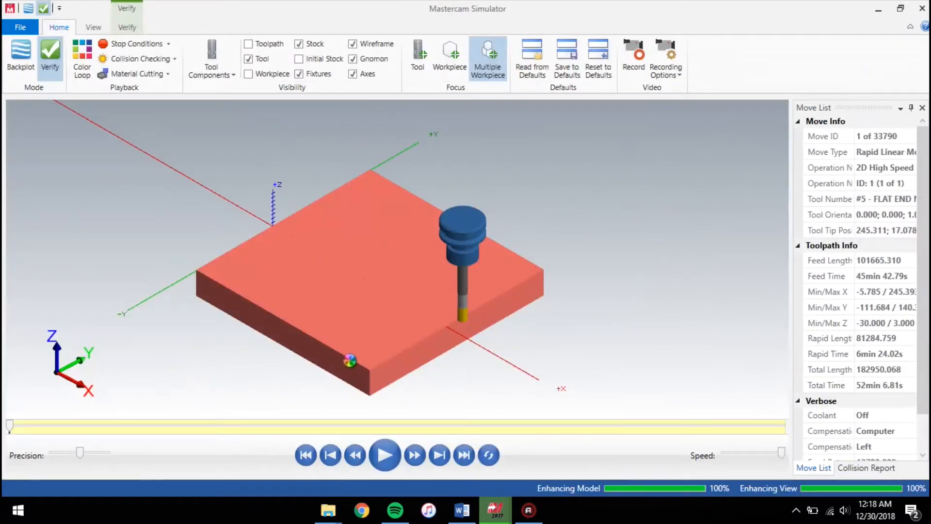
{"action": "left_click", "coordinate": [383, 454]}
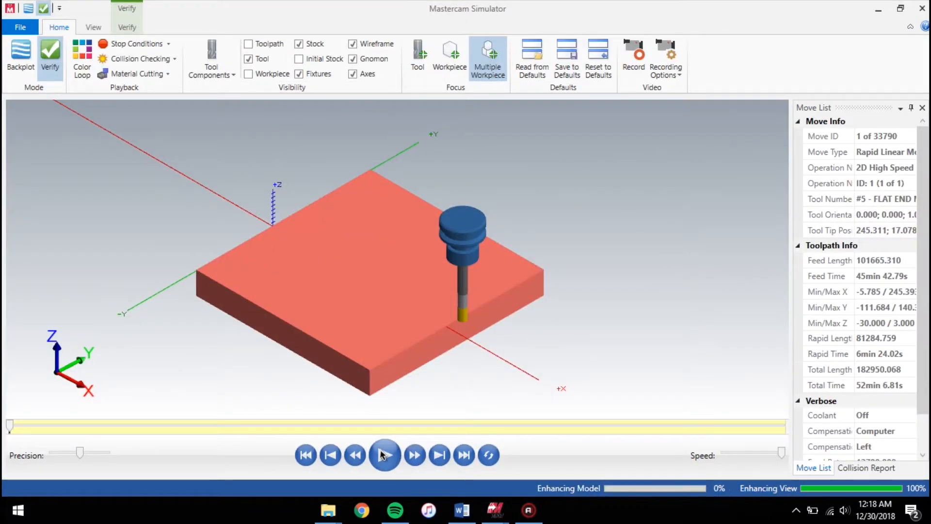
{"action": "left_click", "coordinate": [382, 454]}
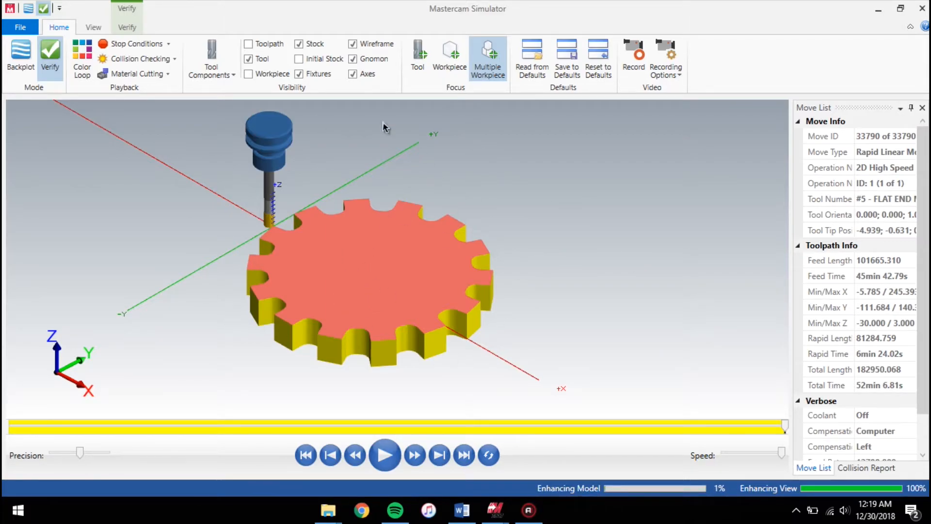
{"action": "left_click", "coordinate": [917, 18]}
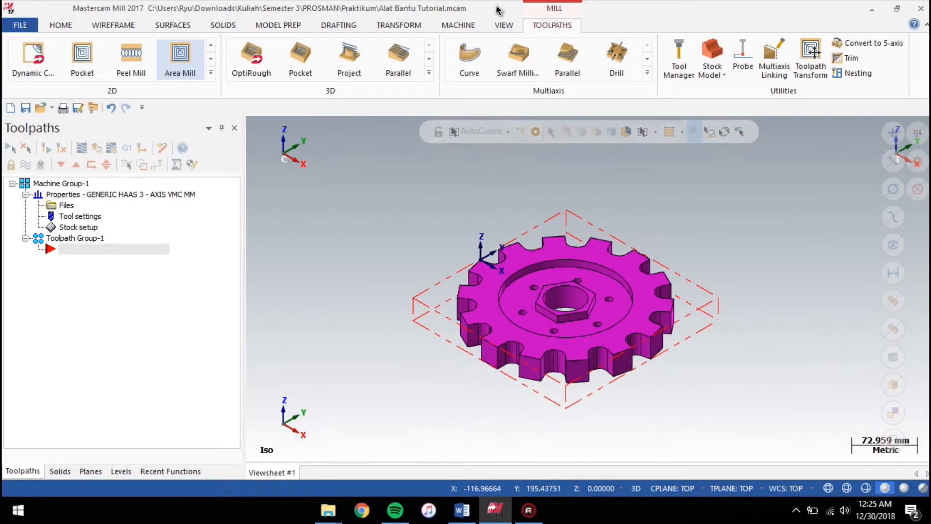
- Turn on the display of the coordinate axes in the graphics view and return to the toolpath commands
{"action": "left_click", "coordinate": [503, 27]}
{"action": "left_click", "coordinate": [692, 55]}
{"action": "left_click", "coordinate": [561, 28]}
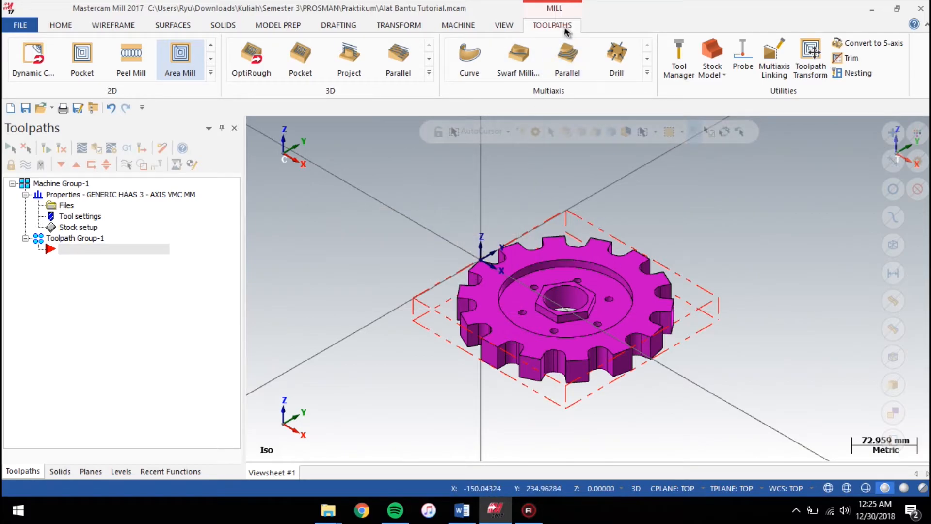
- Start a 2D Pocket toolpath and enter the new NC name
{"action": "left_click", "coordinate": [78, 62]}
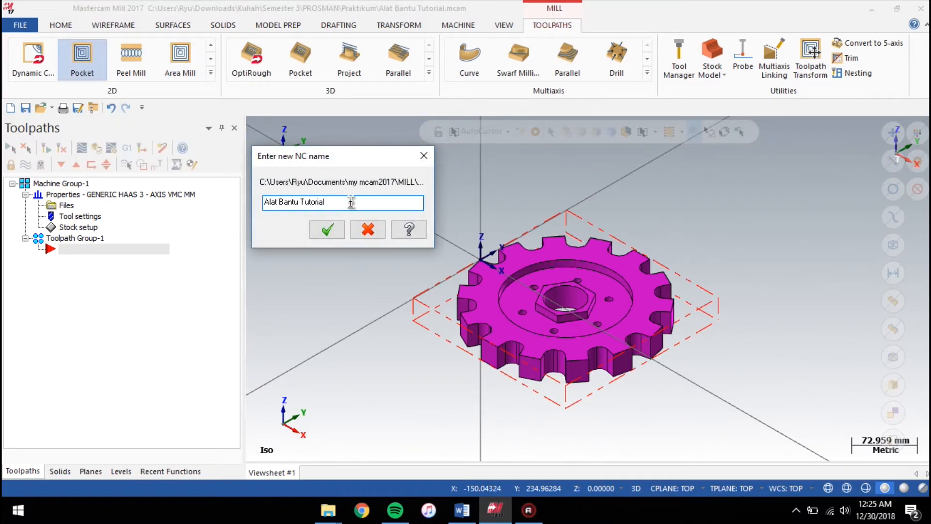
{"action": "type", "text": "T"}
{"action": "left_click", "coordinate": [326, 229]}
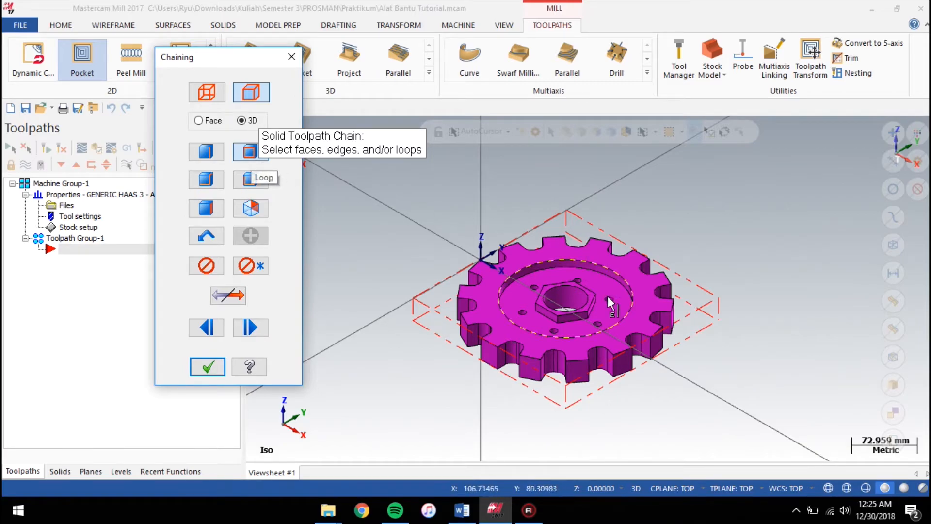
- Chain the circular loop around the floor of the gear's recessed pocket and accept its reference face
{"action": "scroll", "coordinate": [572, 359], "scroll_direction": "up", "scroll_amount": 2}
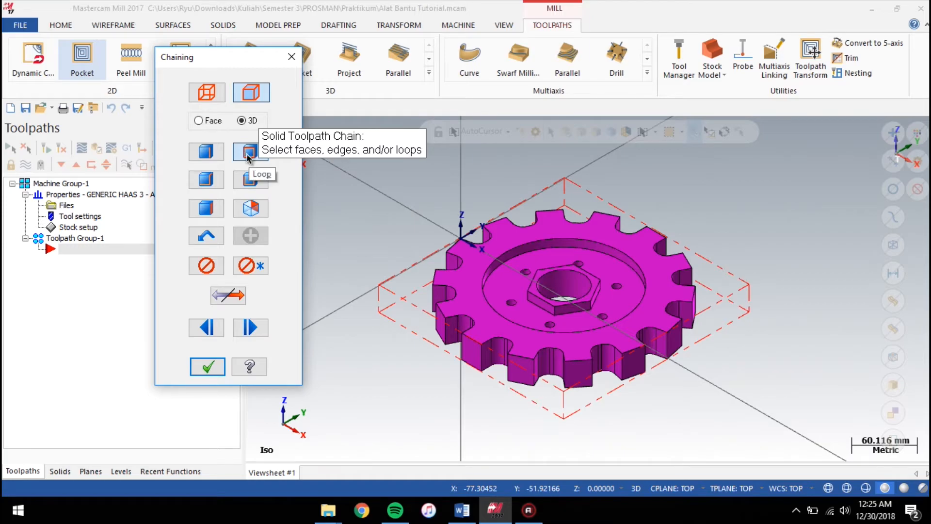
{"action": "scroll", "coordinate": [544, 318], "scroll_direction": "up", "scroll_amount": 2}
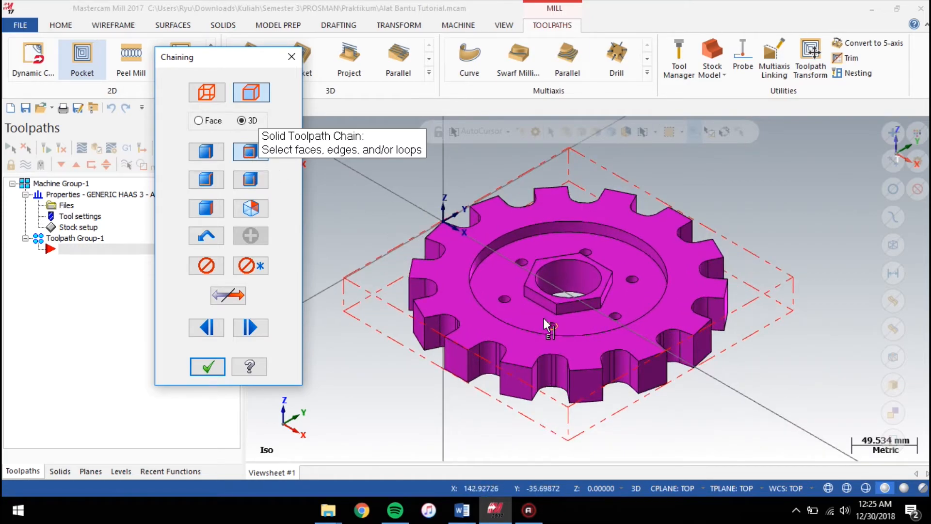
{"action": "left_click", "coordinate": [494, 257]}
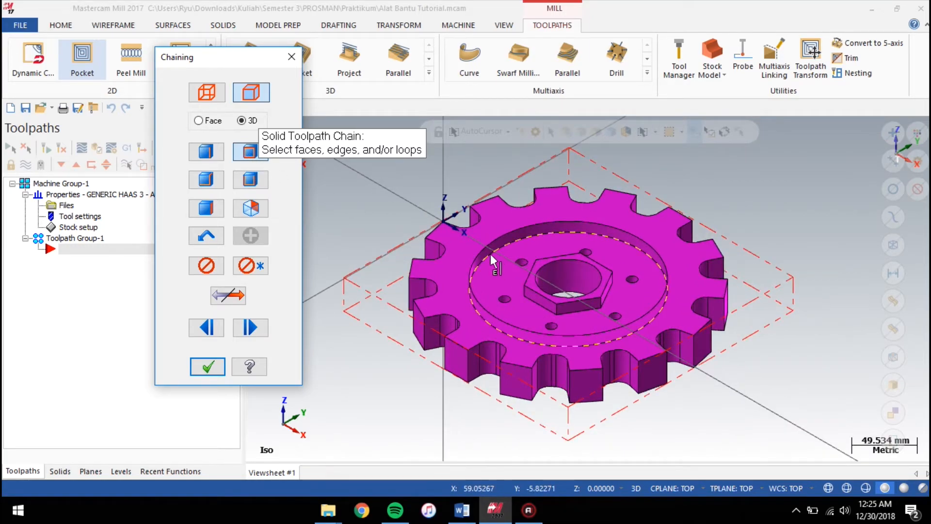
{"action": "left_click", "coordinate": [252, 155]}
{"action": "left_click", "coordinate": [247, 155]}
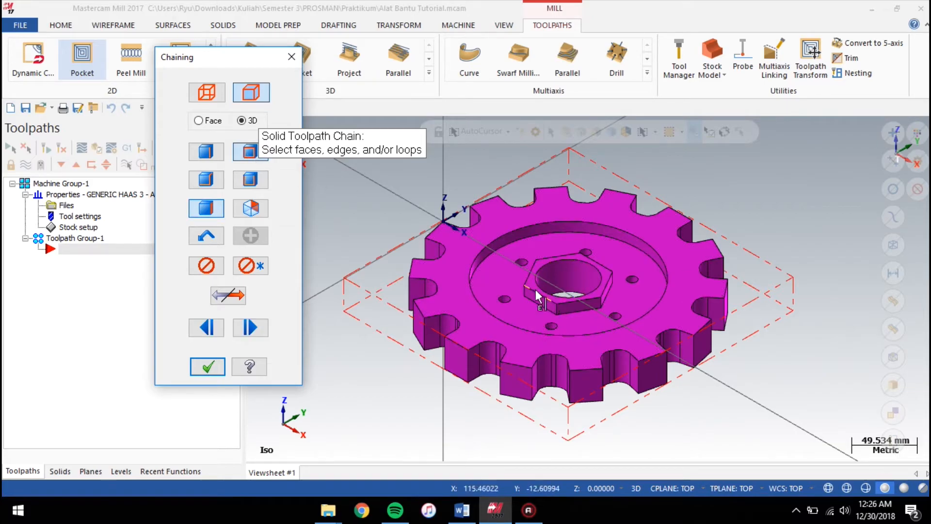
{"action": "left_click", "coordinate": [215, 202]}
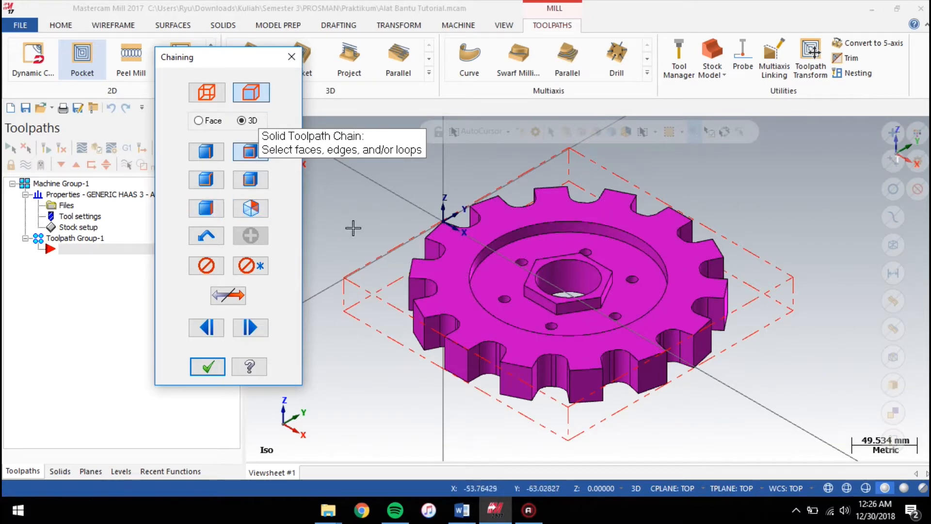
{"action": "left_click", "coordinate": [493, 252]}
{"action": "left_click_drag", "start_coordinate": [64, 138], "coordinate": [323, 203]}
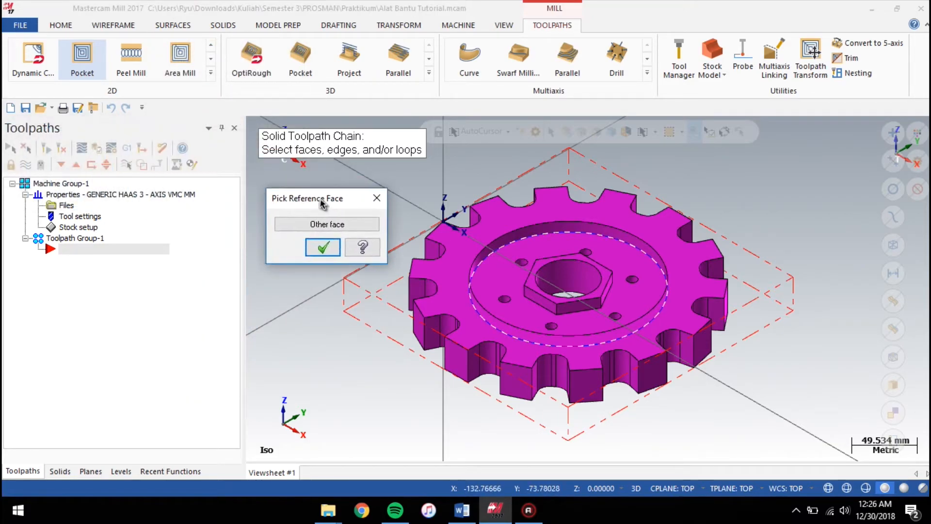
{"action": "left_click", "coordinate": [310, 252]}
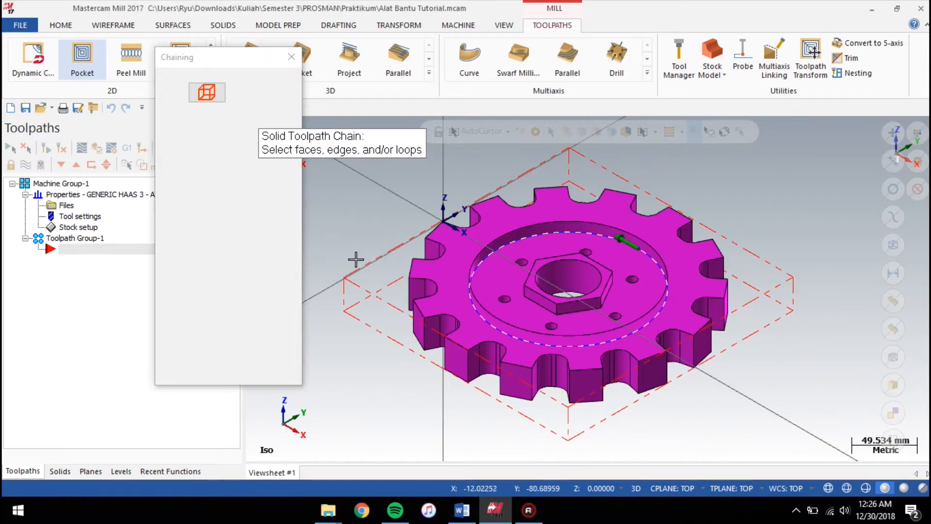
- Add the loop around the base of the central hexagonal boss as a second chain and confirm the chaining
{"action": "left_click", "coordinate": [544, 307]}
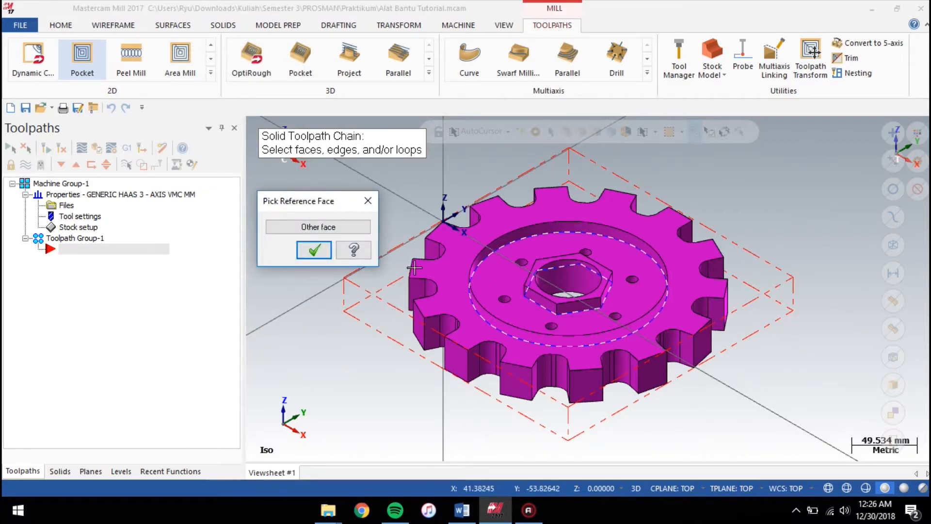
{"action": "left_click", "coordinate": [311, 251]}
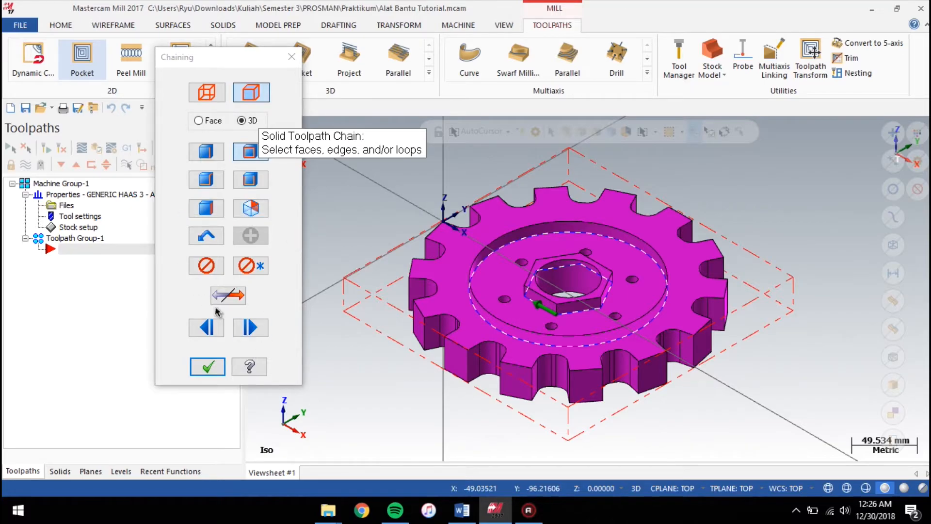
{"action": "left_click", "coordinate": [205, 365]}
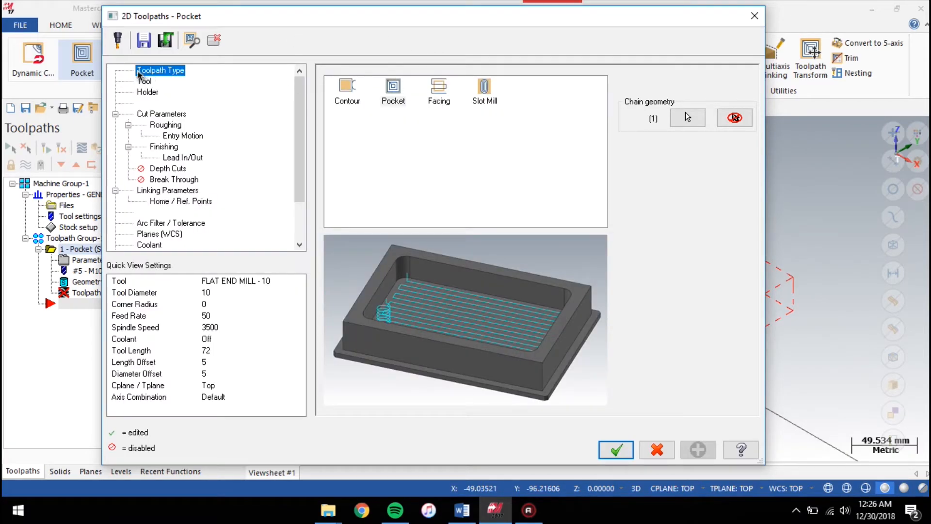
- Use the Pocket toolpath type with FLAT END MILL - 6 from the tool library and assign the second-listed B2C3-0020 holder
{"action": "left_click", "coordinate": [388, 94]}
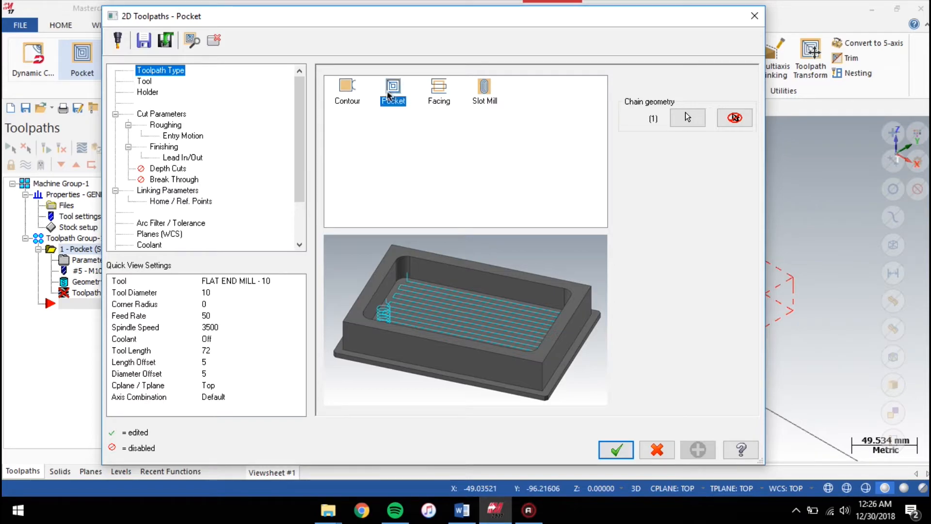
{"action": "left_click", "coordinate": [148, 84]}
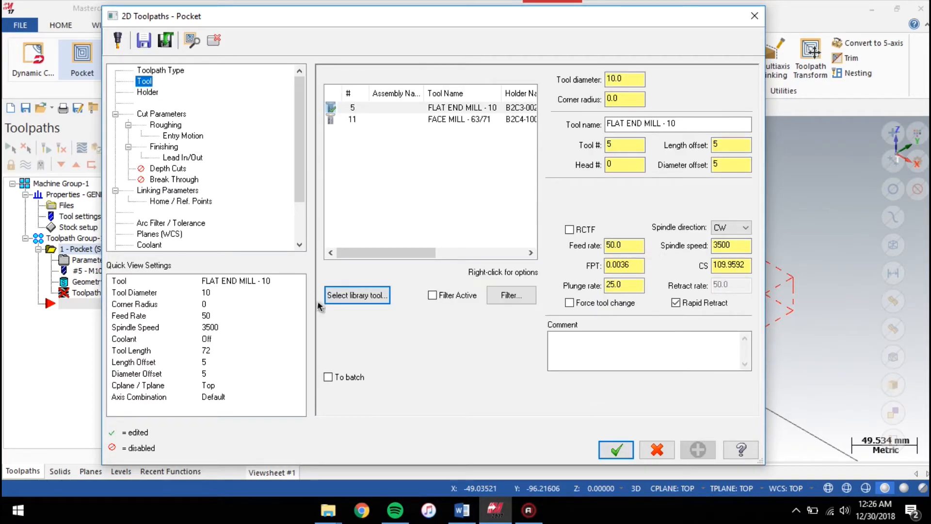
{"action": "left_click", "coordinate": [357, 295]}
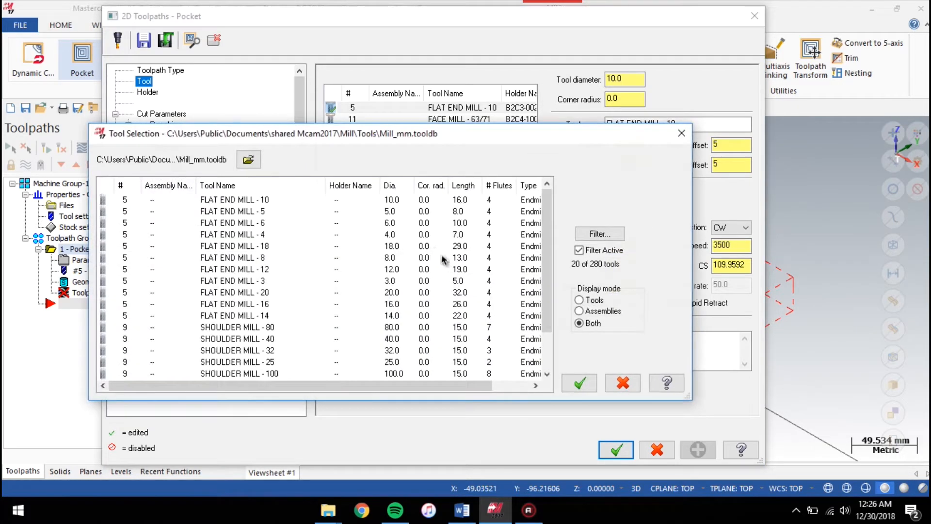
{"action": "left_click", "coordinate": [255, 225]}
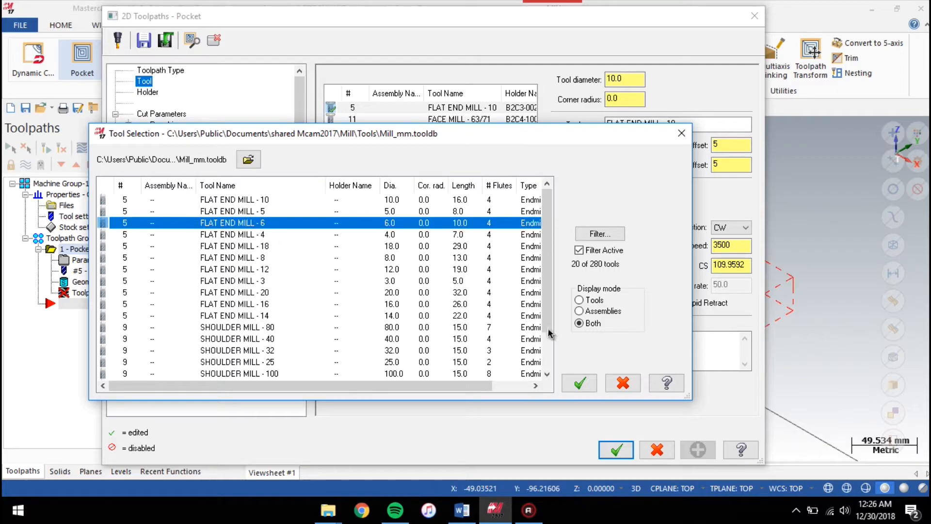
{"action": "left_click", "coordinate": [584, 383]}
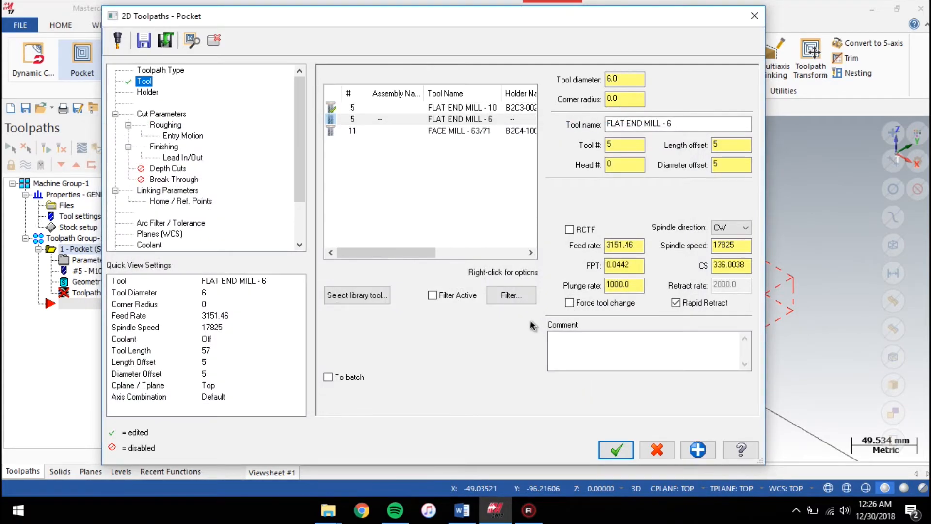
{"action": "left_click", "coordinate": [147, 93]}
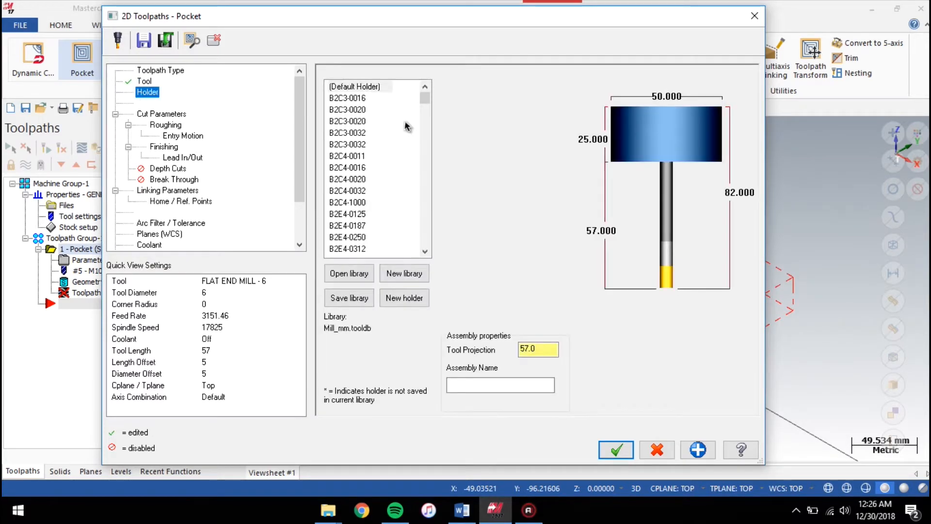
{"action": "left_click", "coordinate": [365, 121]}
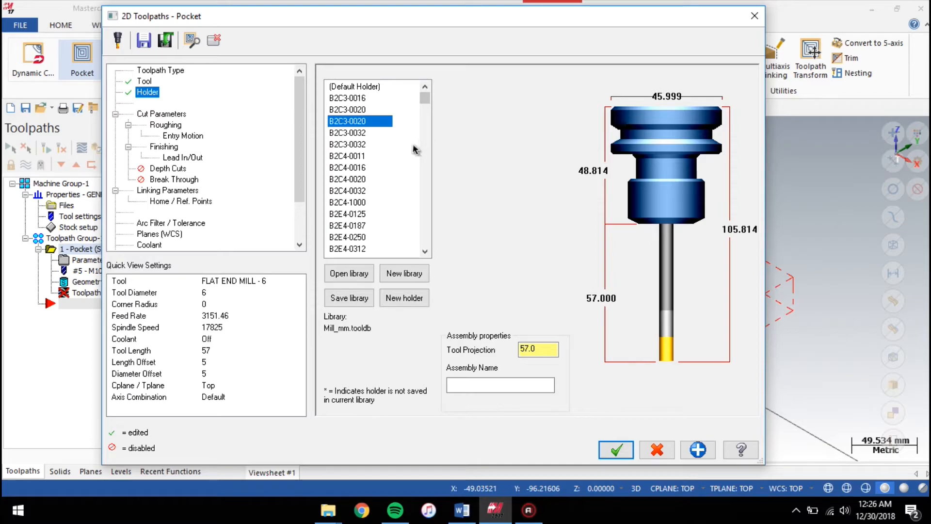
- Set the pocket's stock to leave on walls and floors to 0 and choose Parallel Spiral as the roughing method
{"action": "left_click", "coordinate": [166, 116]}
{"action": "double_click", "coordinate": [466, 334]}
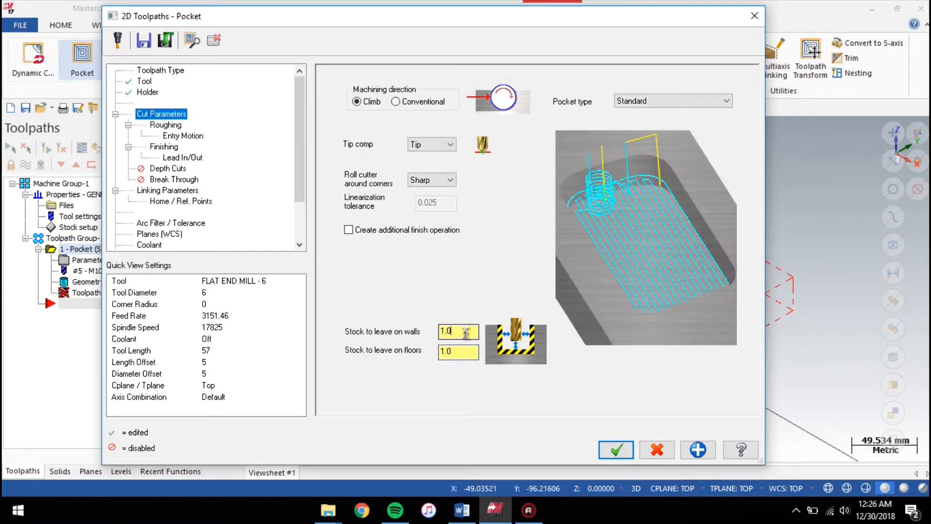
{"action": "type", "text": "0"}
{"action": "left_click", "coordinate": [459, 350]}
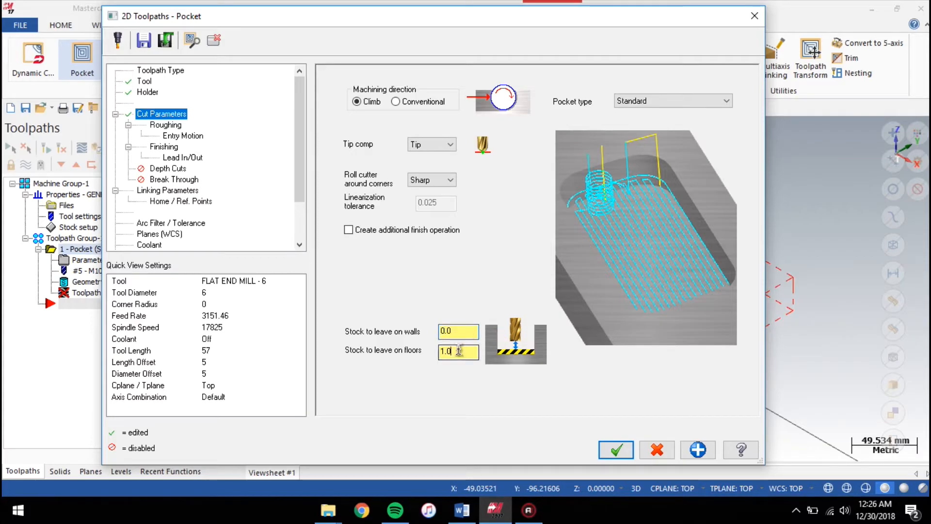
{"action": "type", "text": "0"}
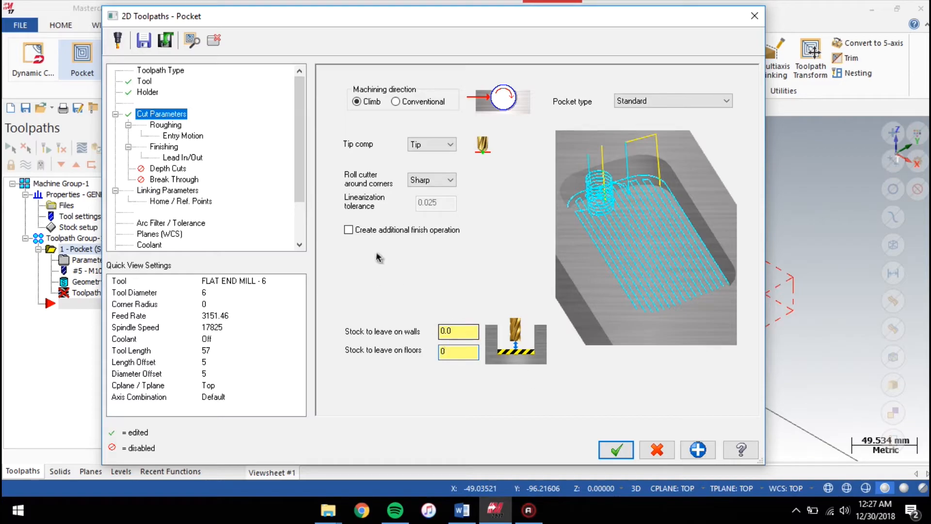
{"action": "left_click", "coordinate": [164, 127]}
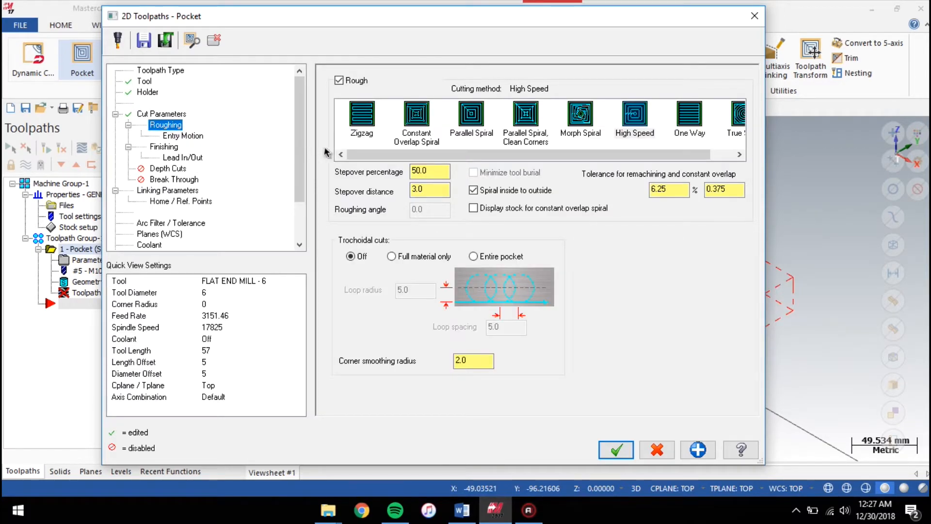
{"action": "left_click", "coordinate": [470, 127]}
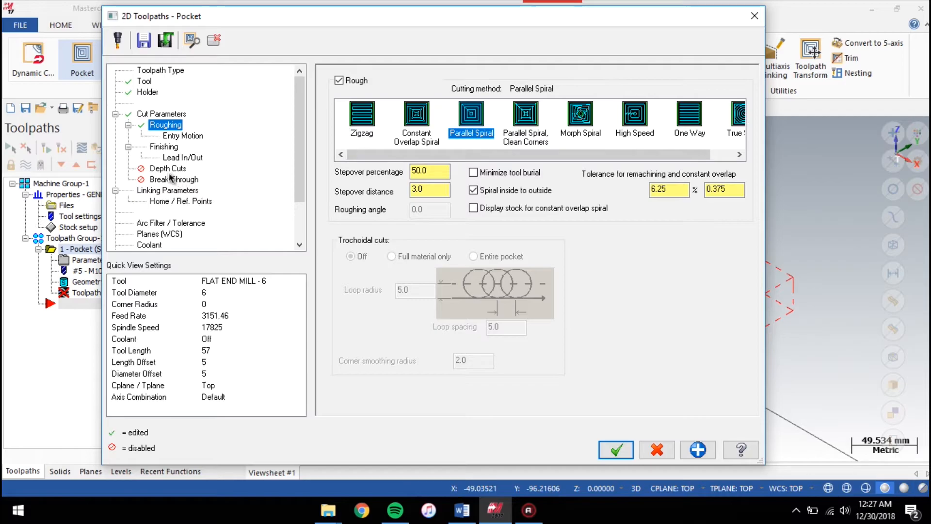
- Enable depth cuts for the pocket and set the finish step to 0.5
{"action": "left_click", "coordinate": [167, 170]}
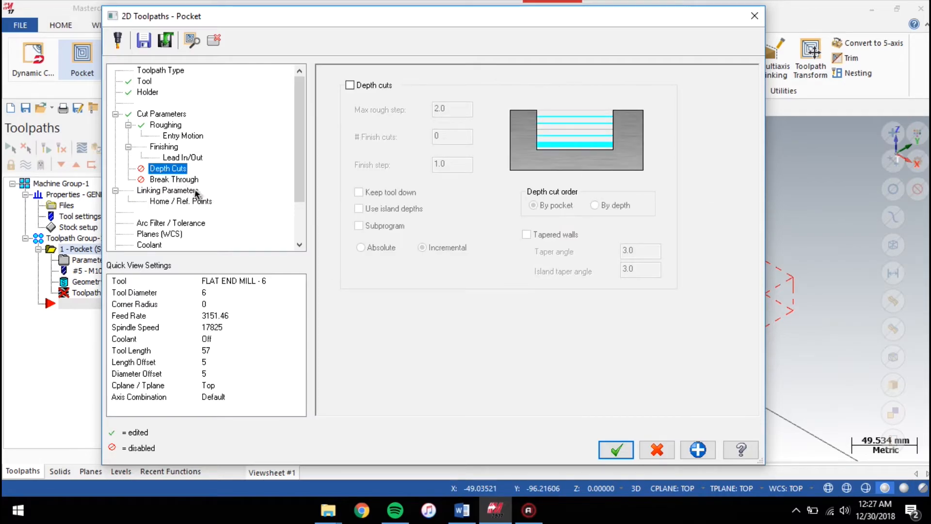
{"action": "left_click", "coordinate": [351, 86]}
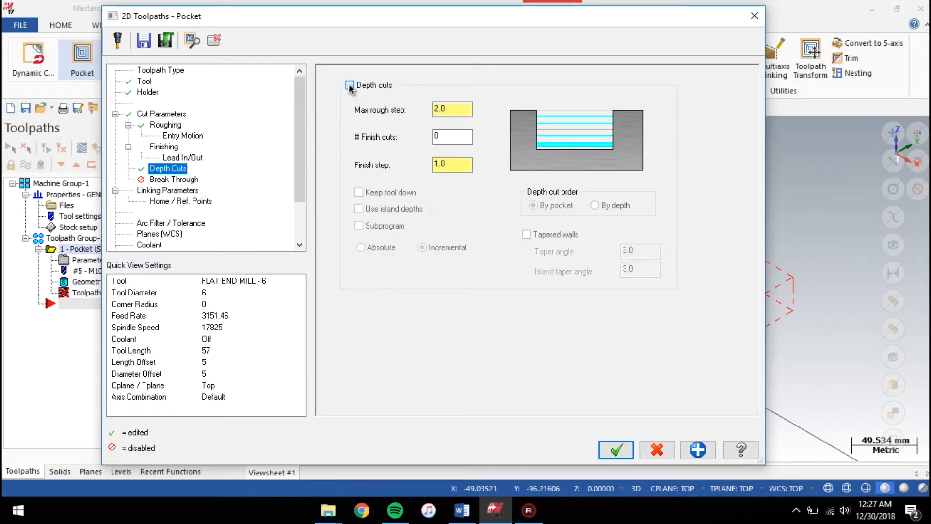
{"action": "double_click", "coordinate": [461, 165]}
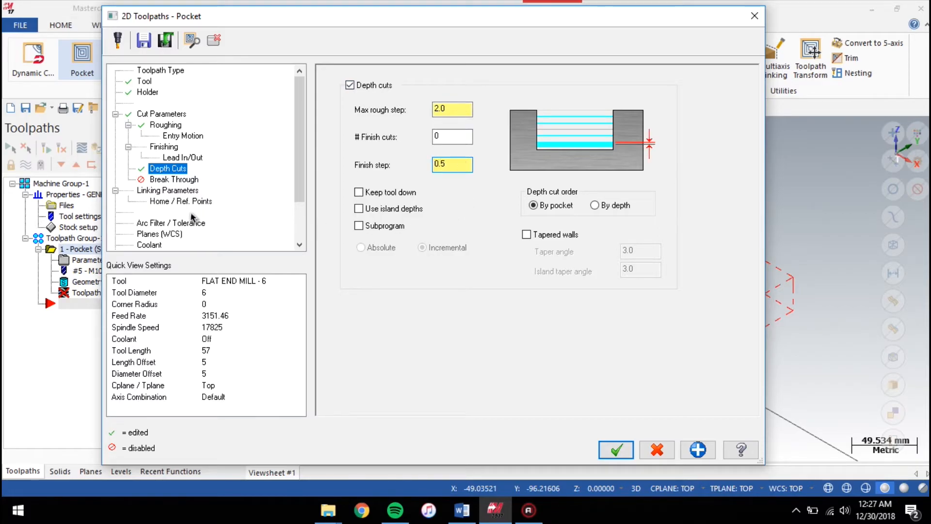
- In the pocket's linking parameters, enable clearance and make the retract, feed plane and depth values absolute
{"action": "left_click", "coordinate": [172, 191]}
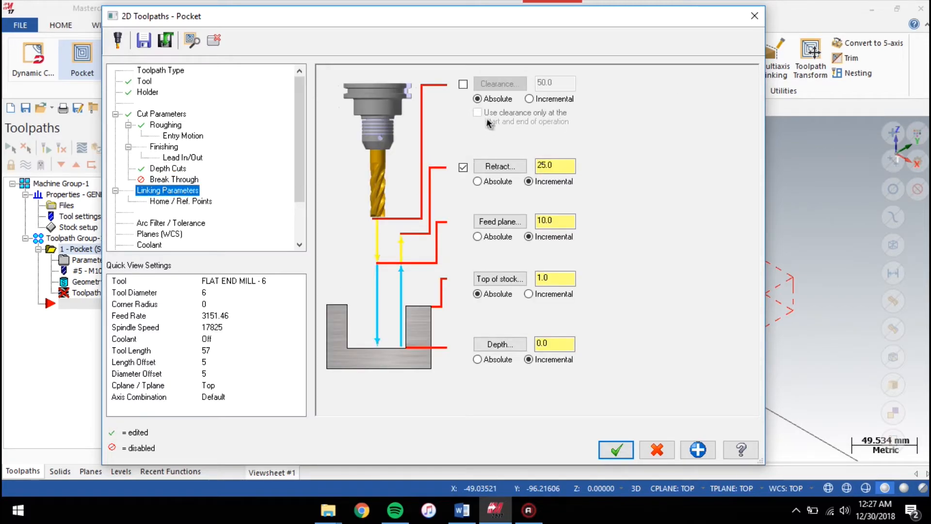
{"action": "left_click", "coordinate": [463, 85]}
{"action": "left_click", "coordinate": [496, 182]}
{"action": "left_click", "coordinate": [499, 236]}
{"action": "left_click", "coordinate": [499, 360]}
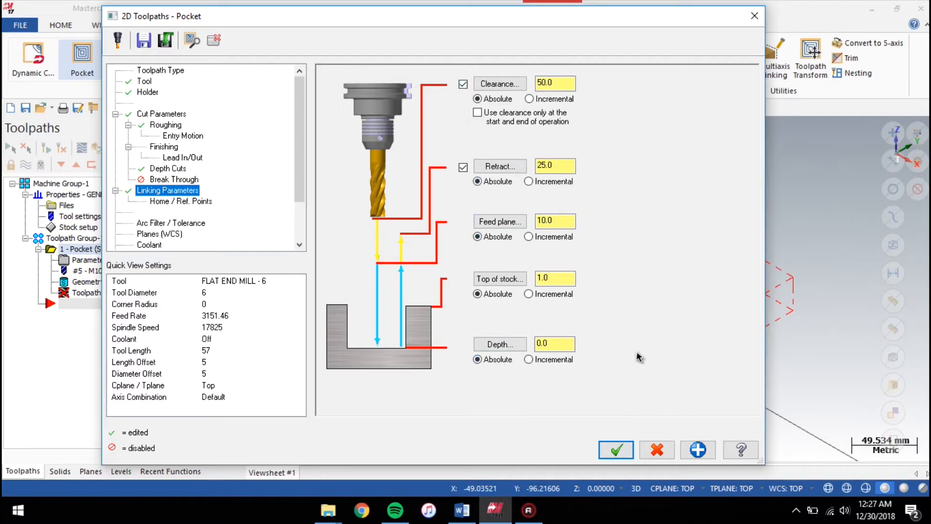
- Set the pocket depth to -10 from the recess floor and generate the toolpath with the working coordinate system copied to the tool plane
{"action": "left_click", "coordinate": [519, 344]}
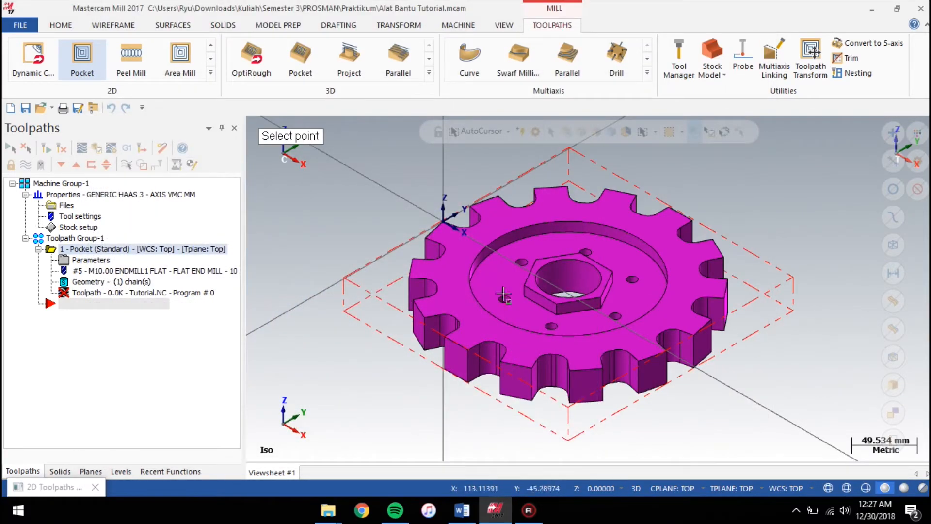
{"action": "left_click", "coordinate": [495, 253]}
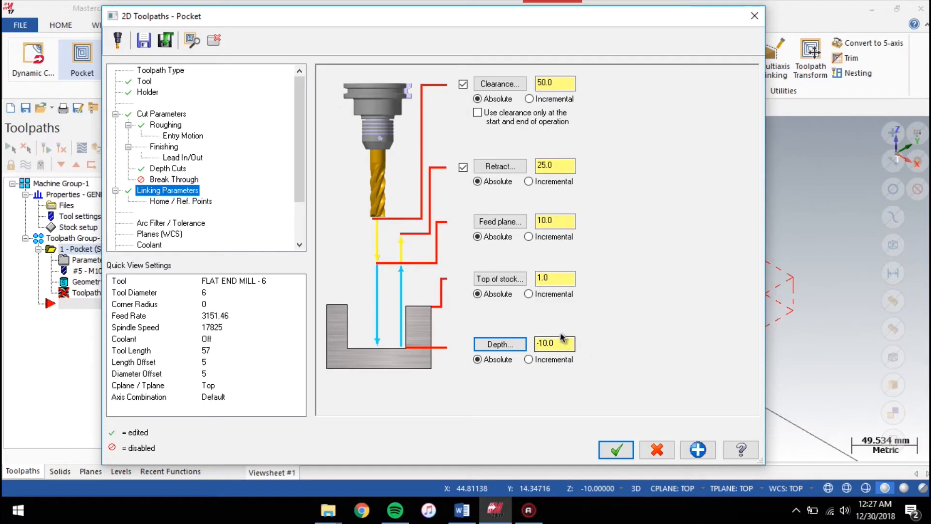
{"action": "left_click", "coordinate": [166, 235]}
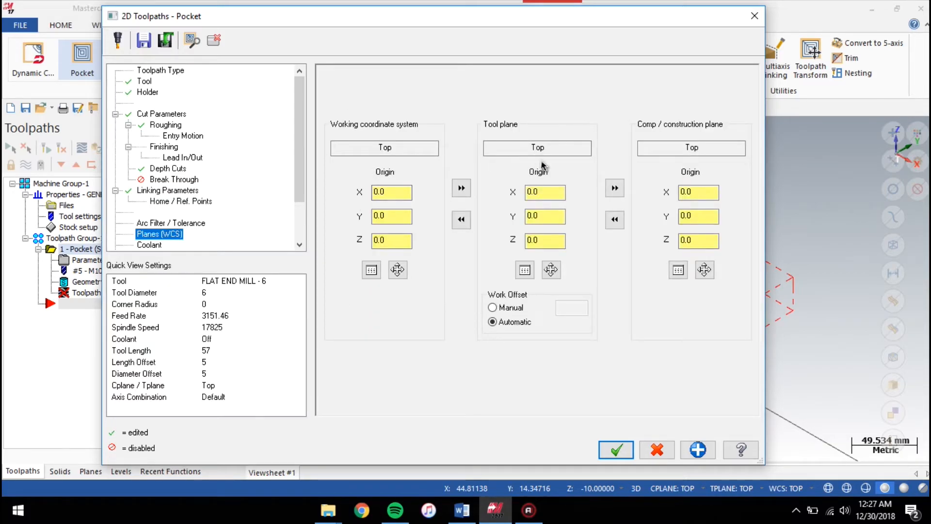
{"action": "left_click", "coordinate": [462, 189]}
{"action": "scroll", "coordinate": [272, 210], "scroll_direction": "down", "scroll_amount": 2}
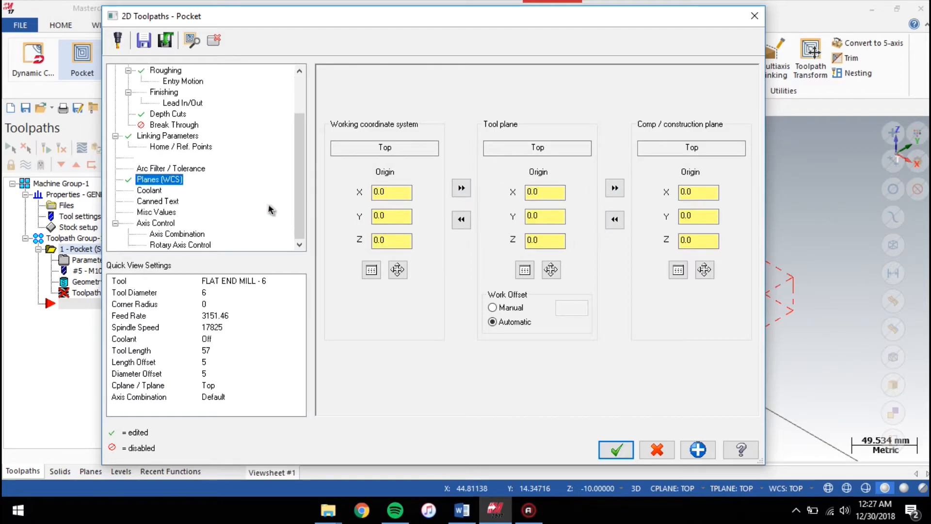
{"action": "left_click", "coordinate": [616, 450]}
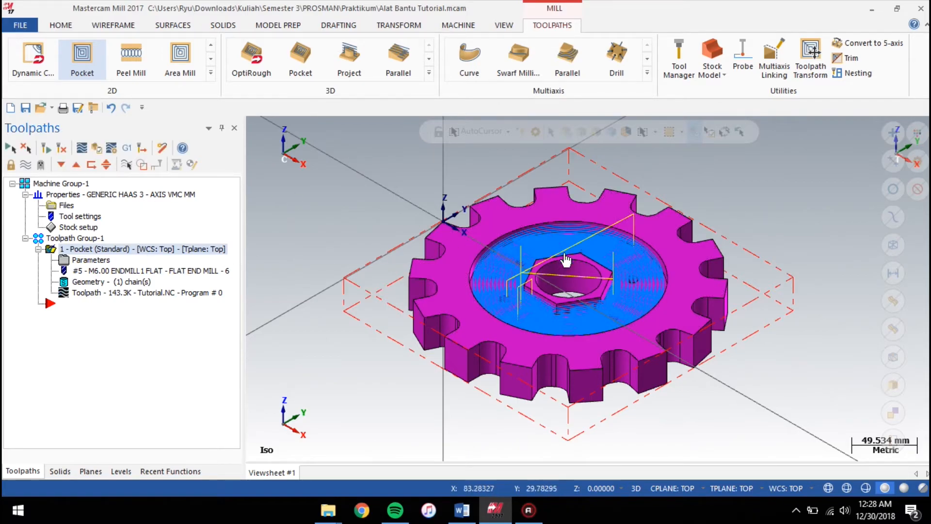
- Verify the pocket operation by simulating its material removal through to the end, and close the simulation
{"action": "left_click", "coordinate": [108, 251]}
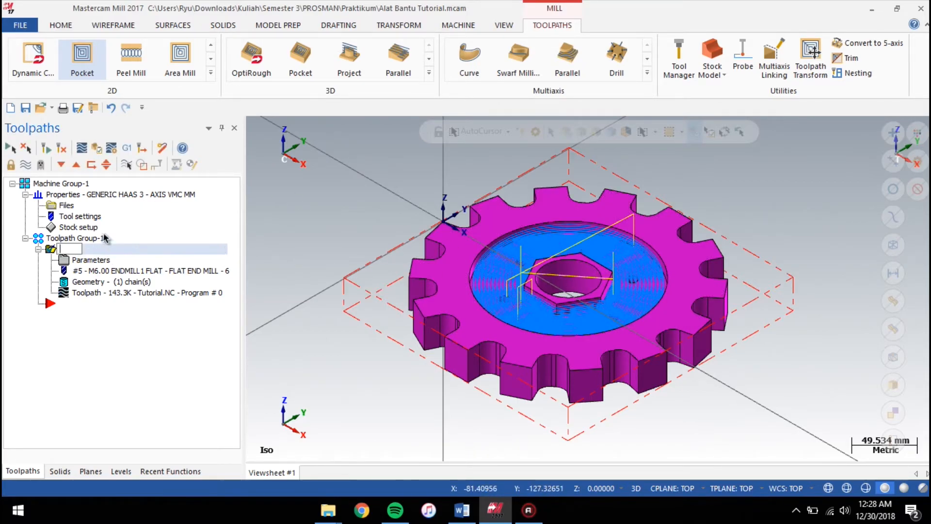
{"action": "left_click", "coordinate": [144, 250]}
{"action": "left_click", "coordinate": [97, 149]}
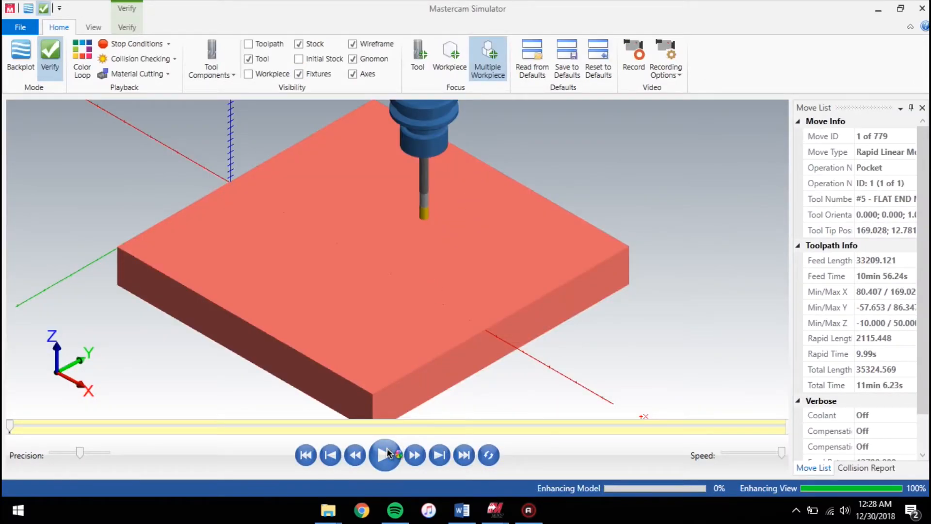
{"action": "left_click", "coordinate": [386, 447]}
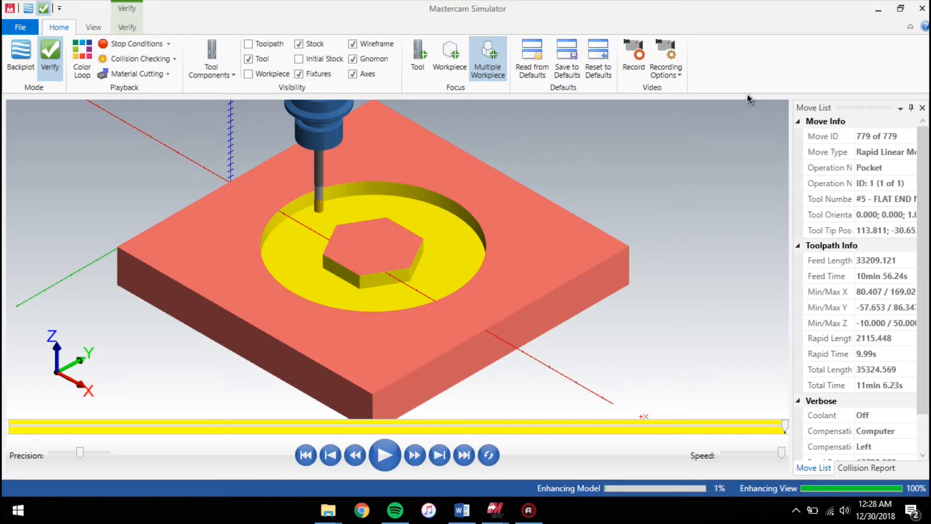
{"action": "left_click", "coordinate": [921, 8]}
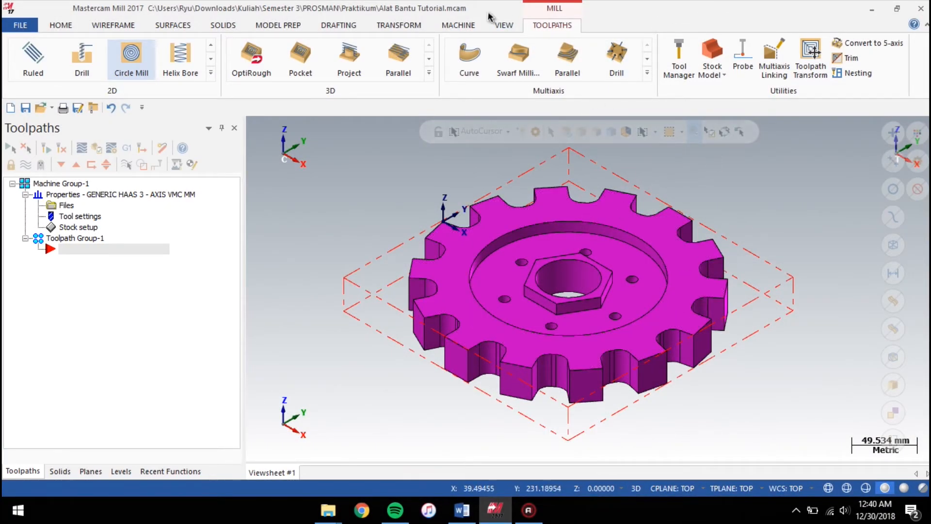
- Start a Circle Mill toolpath and name its NC file Tutorial
{"action": "left_click", "coordinate": [503, 25]}
{"action": "left_click", "coordinate": [562, 26]}
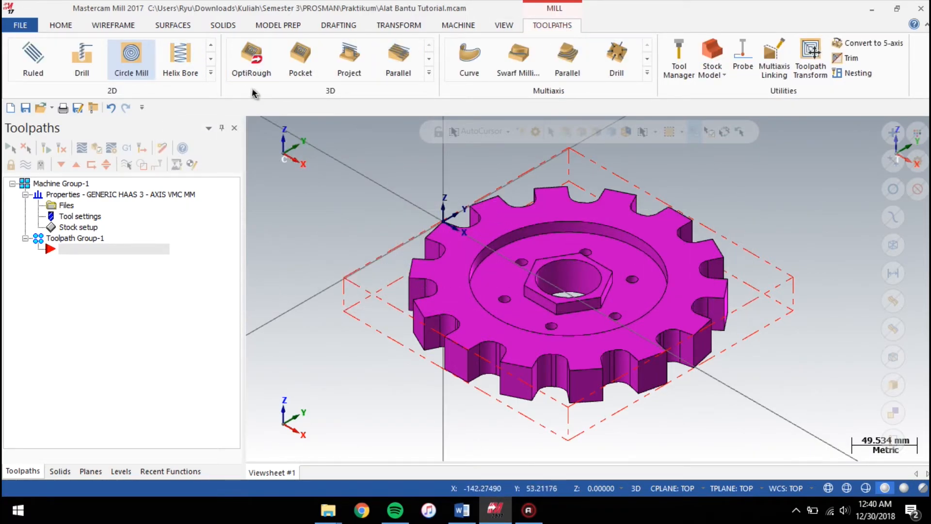
{"action": "left_click", "coordinate": [210, 73]}
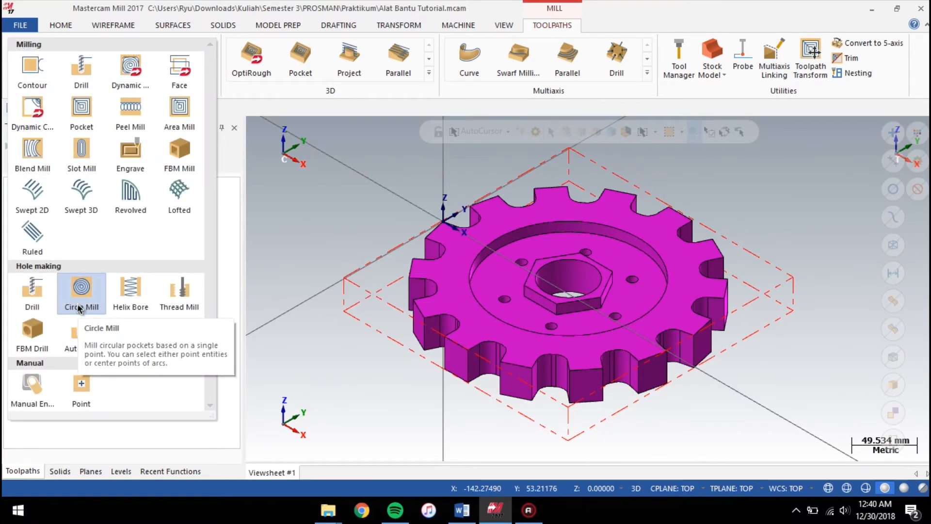
{"action": "left_click", "coordinate": [91, 294]}
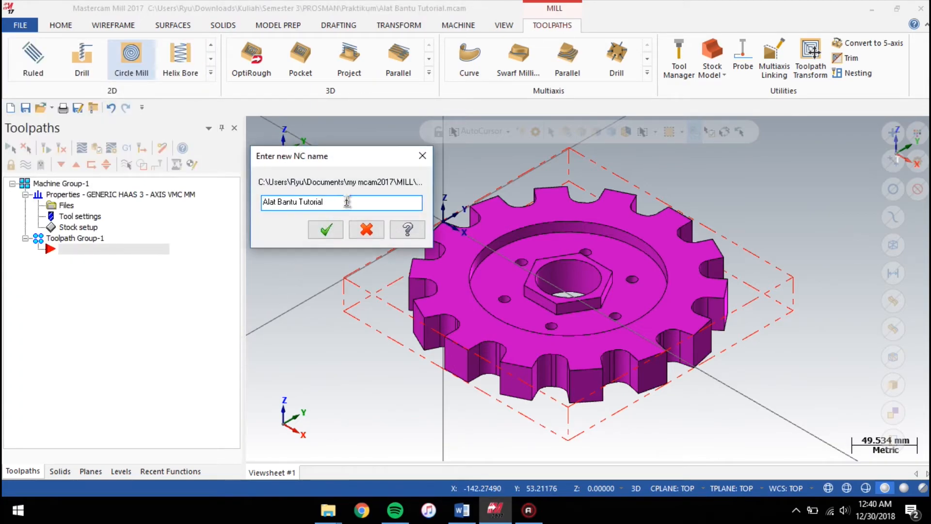
{"action": "key", "text": "ctrl+a"}
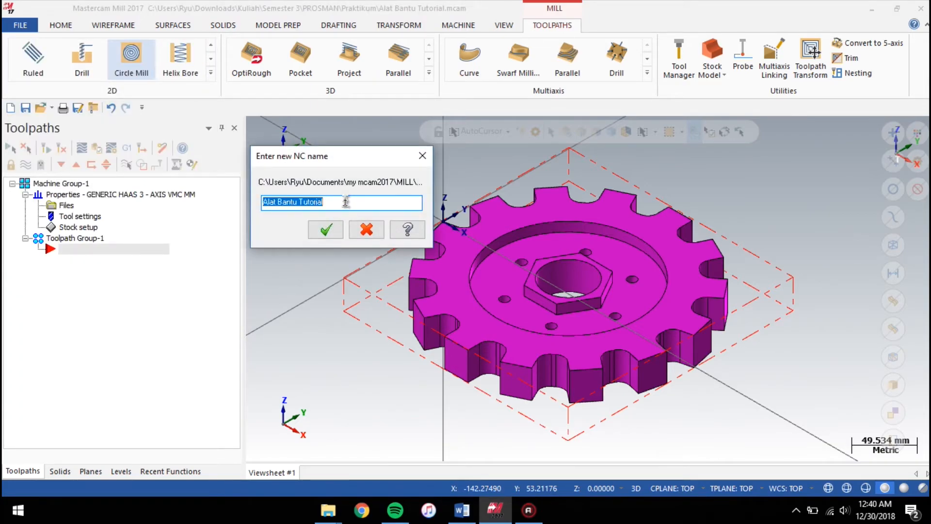
{"action": "type", "text": "T"}
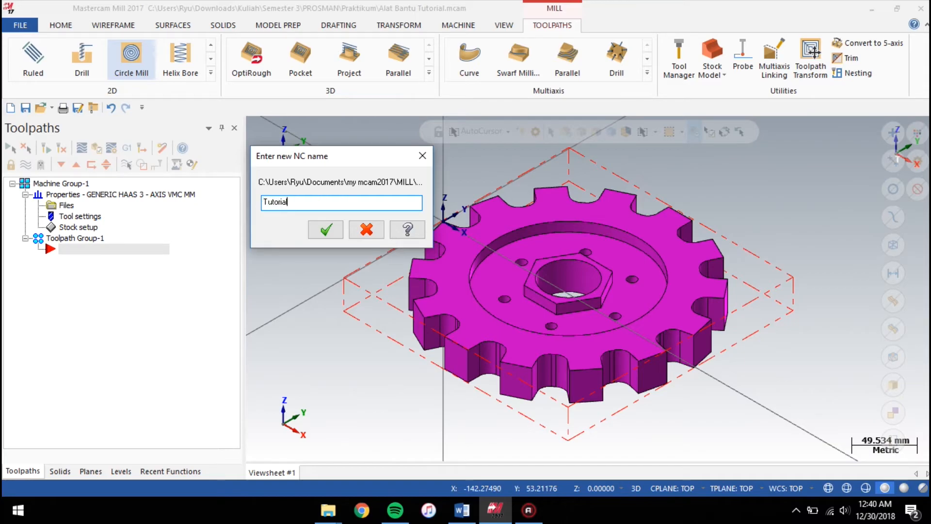
{"action": "left_click", "coordinate": [315, 230]}
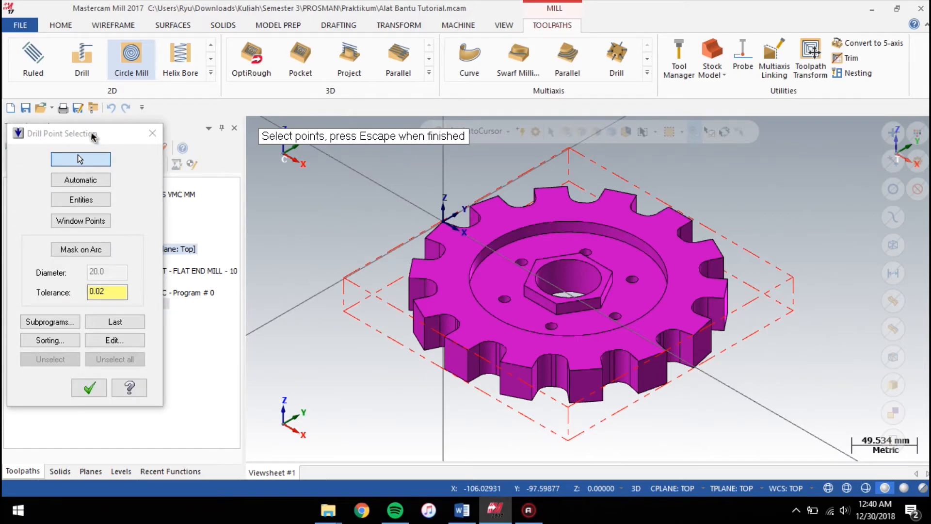
- Define the circle mill geometry by selecting the circular edge of the central bore as an entity
{"action": "left_click_drag", "start_coordinate": [94, 135], "coordinate": [309, 115]}
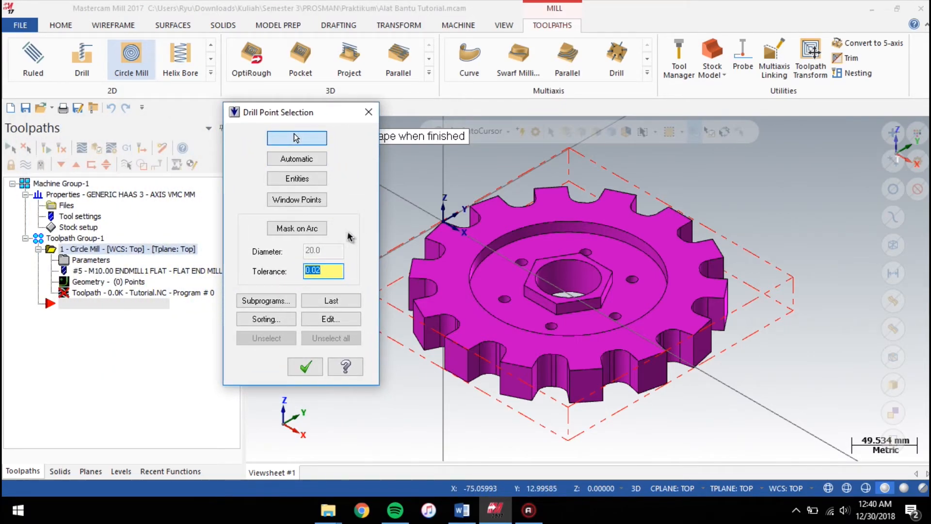
{"action": "left_click", "coordinate": [296, 178]}
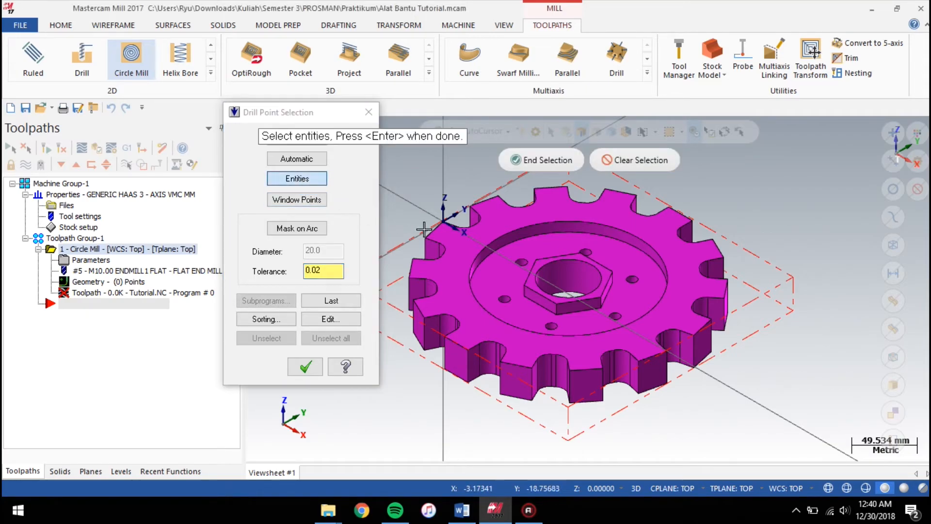
{"action": "left_click", "coordinate": [574, 263]}
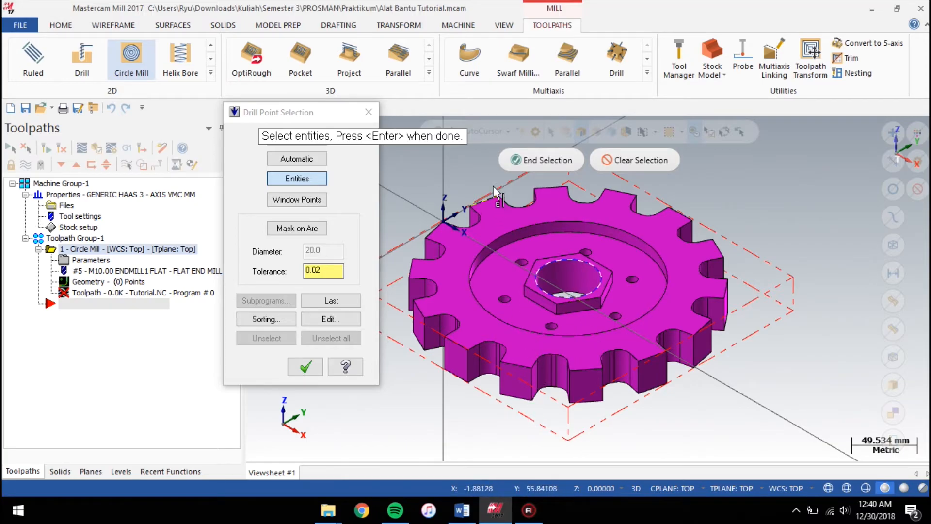
{"action": "left_click", "coordinate": [539, 165]}
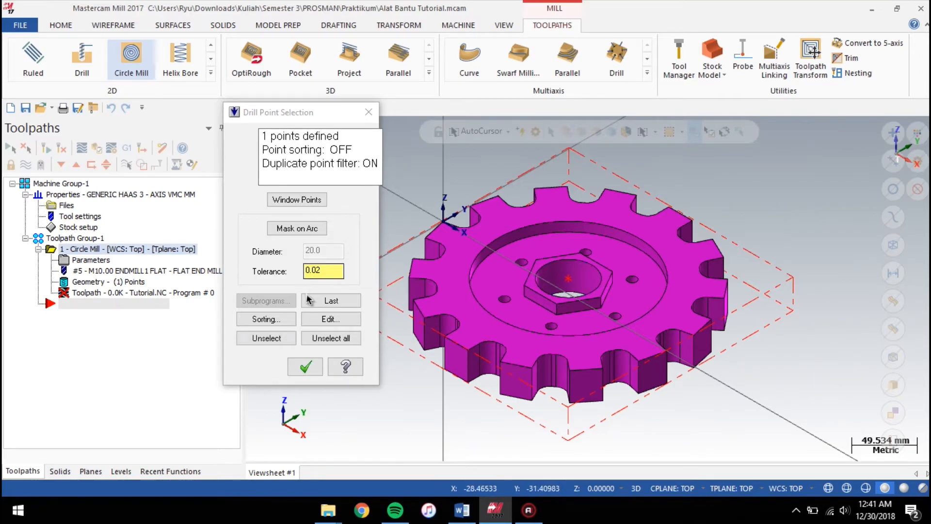
{"action": "left_click", "coordinate": [298, 369]}
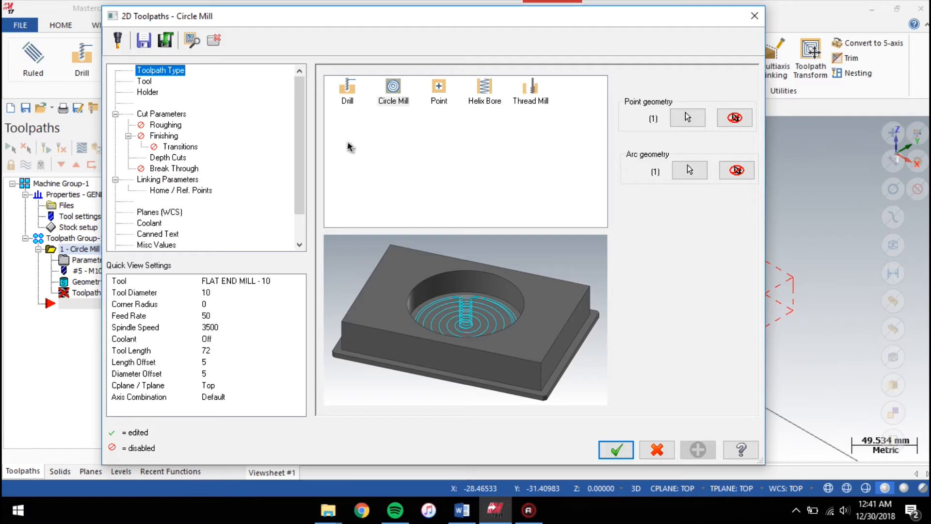
- Use the existing FLAT END MILL - 4 for the circle mill and assign the first-listed B2C3-0020 holder
{"action": "left_click", "coordinate": [145, 83]}
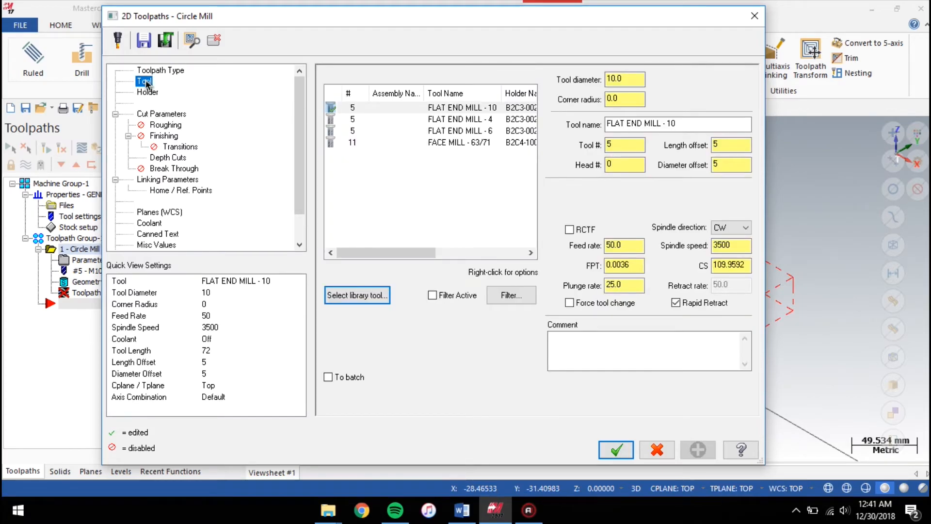
{"action": "left_click", "coordinate": [358, 119]}
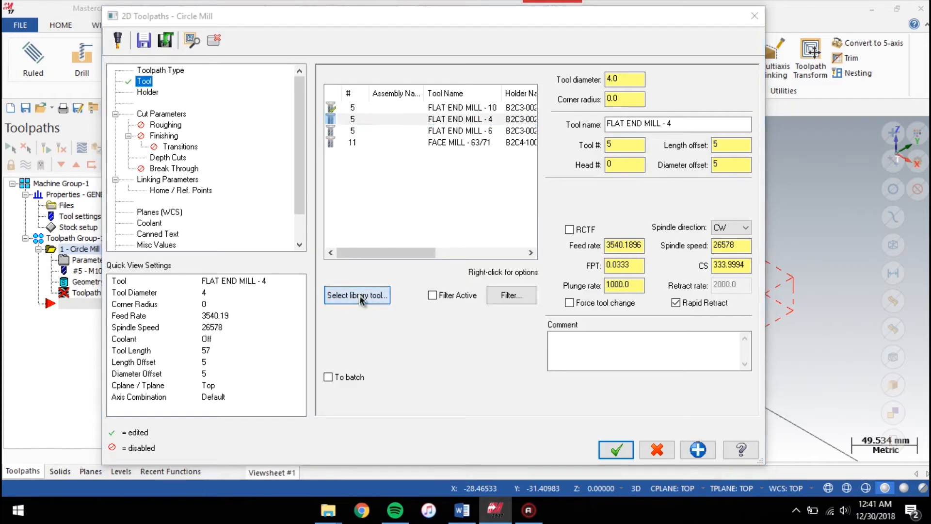
{"action": "double_click", "coordinate": [458, 174]}
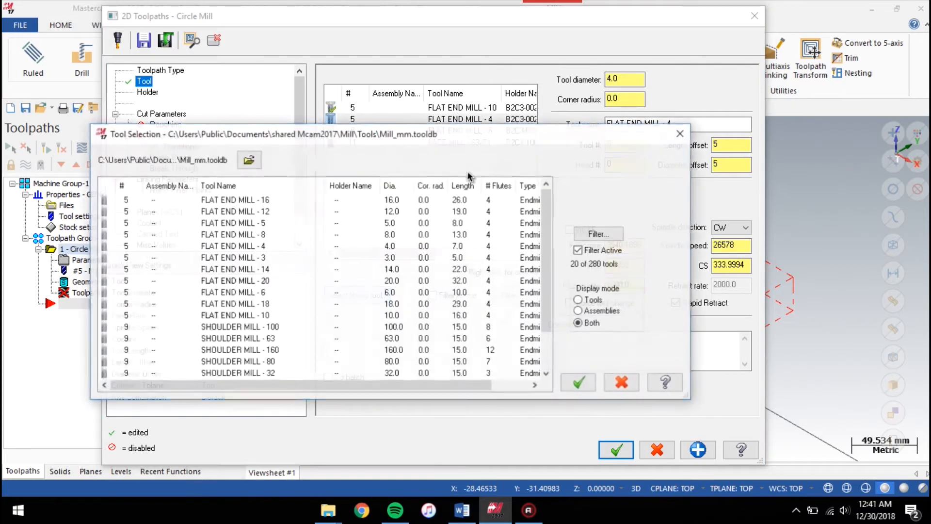
{"action": "left_click", "coordinate": [266, 248]}
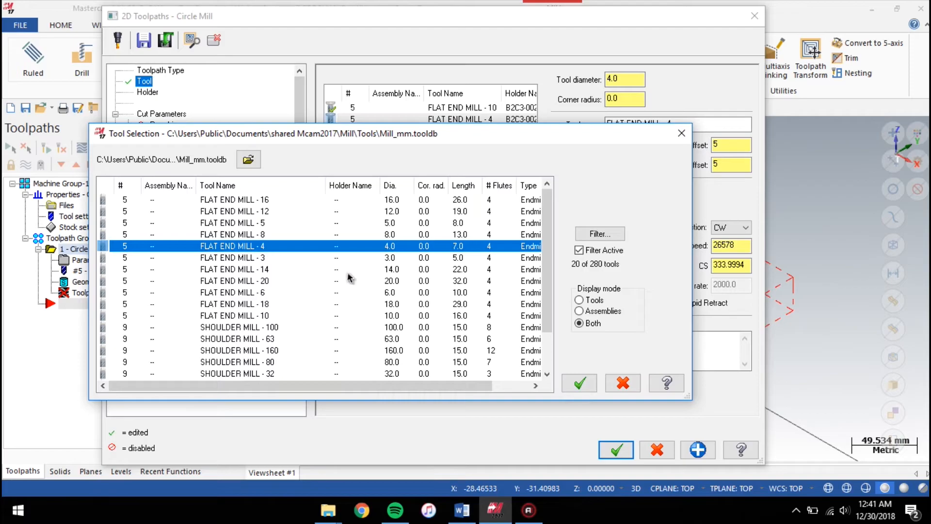
{"action": "left_click", "coordinate": [623, 383]}
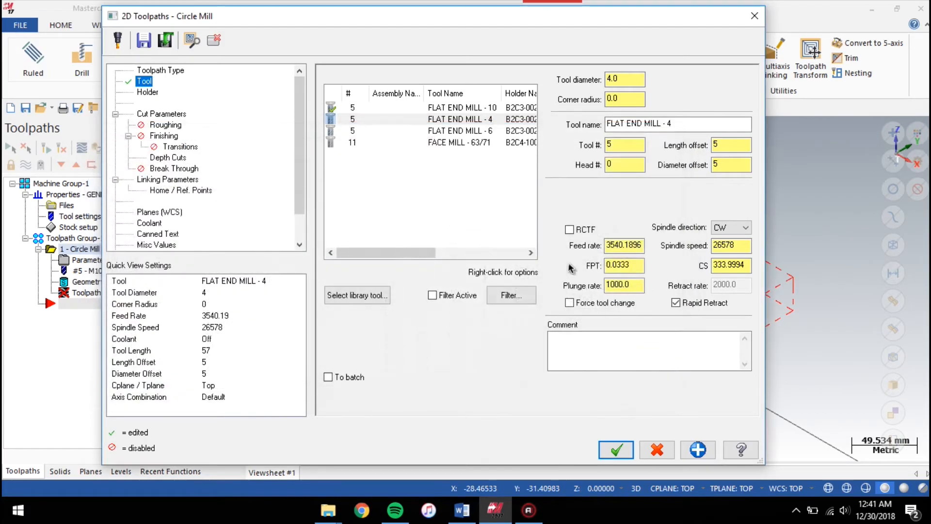
{"action": "double_click", "coordinate": [464, 121]}
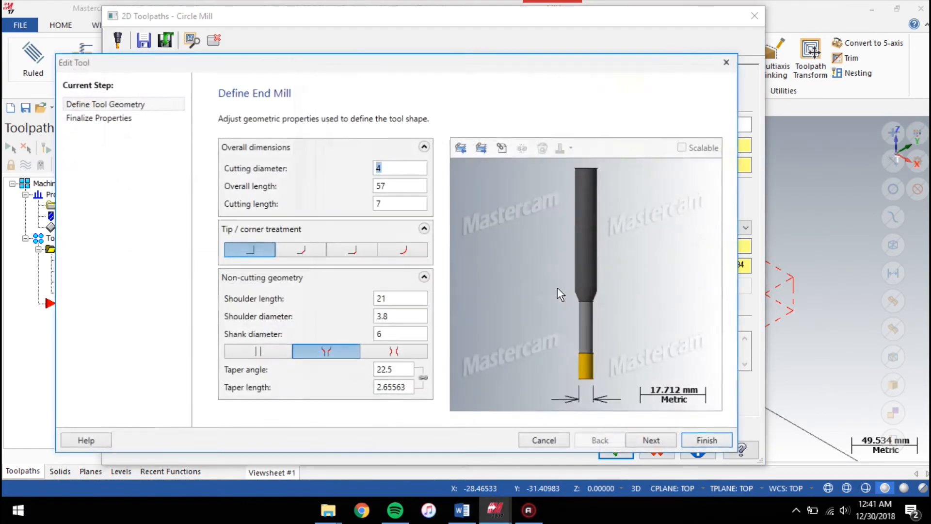
{"action": "left_click", "coordinate": [706, 440]}
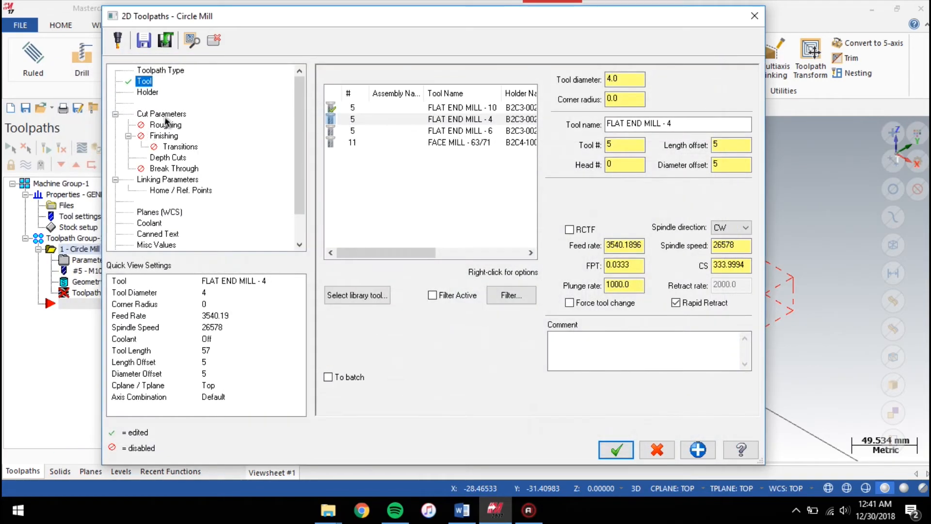
{"action": "left_click", "coordinate": [148, 92]}
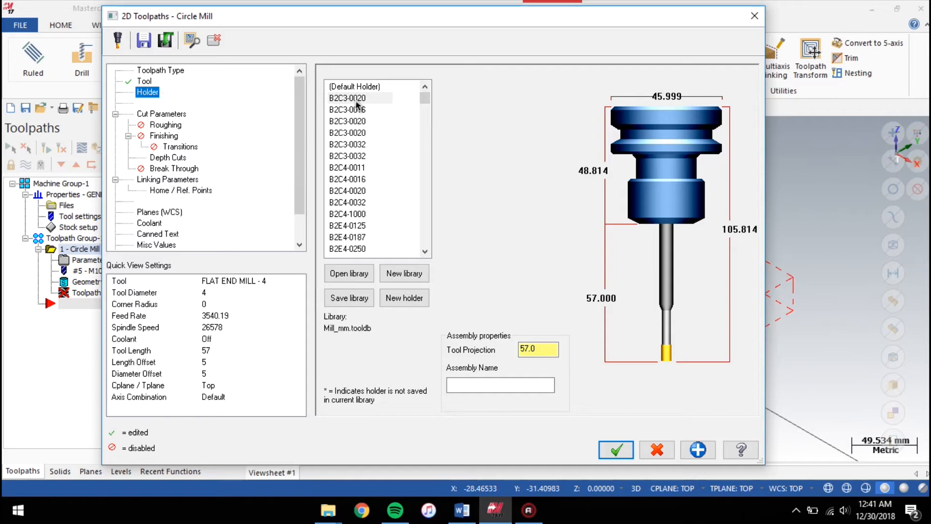
{"action": "left_click", "coordinate": [358, 98]}
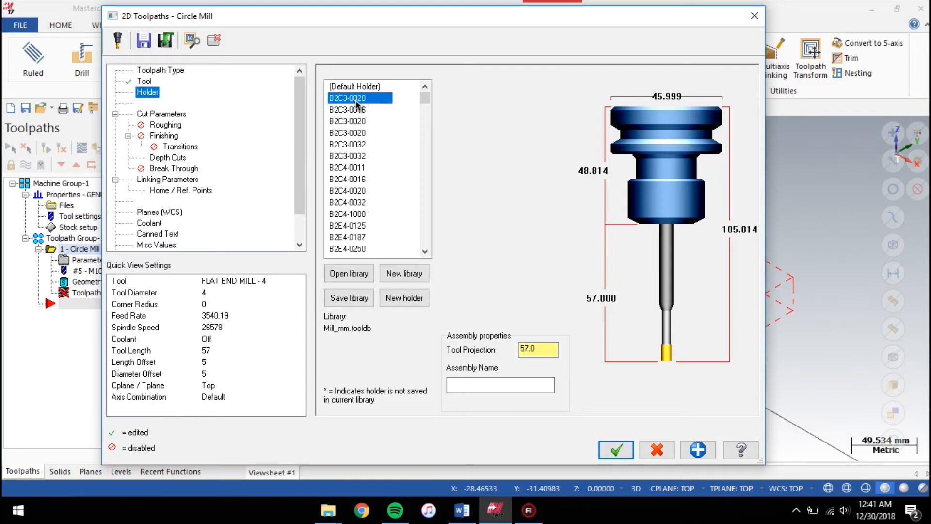
- Set the circle mill's stock to leave on walls and floors to 0 and enable roughing
{"action": "left_click", "coordinate": [160, 114]}
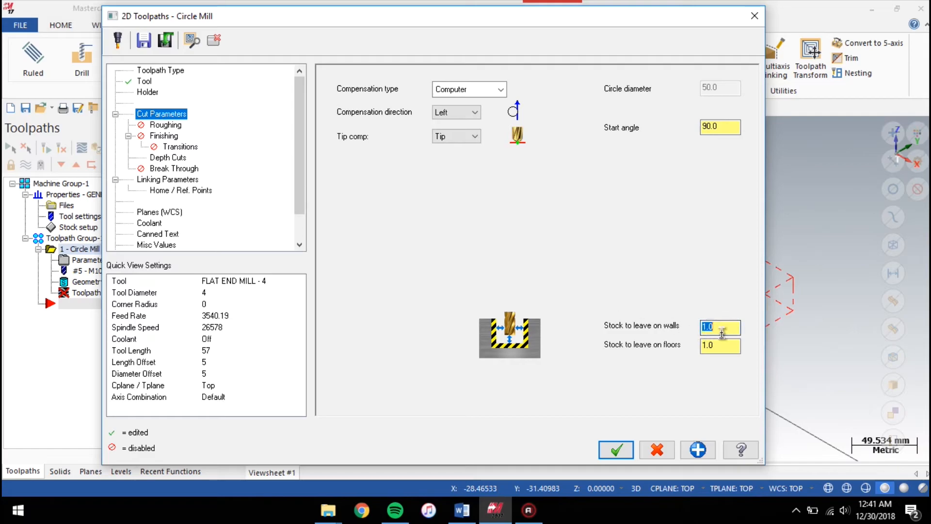
{"action": "type", "text": "0"}
{"action": "key", "text": "Tab"}
{"action": "type", "text": "0"}
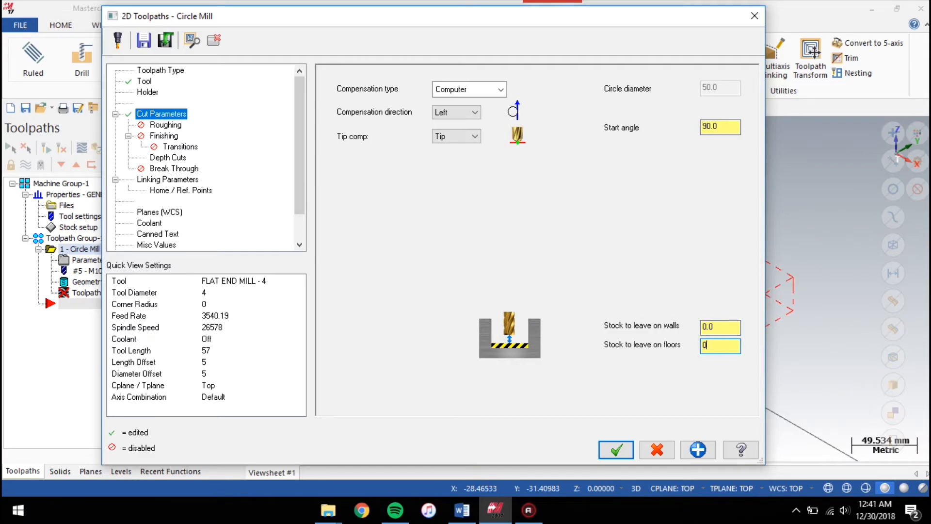
{"action": "left_click", "coordinate": [153, 128]}
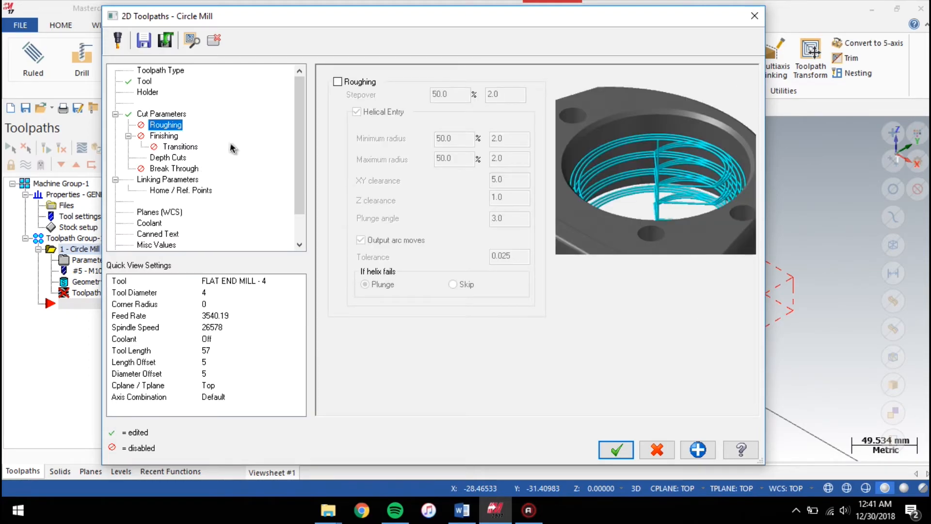
{"action": "left_click", "coordinate": [338, 83]}
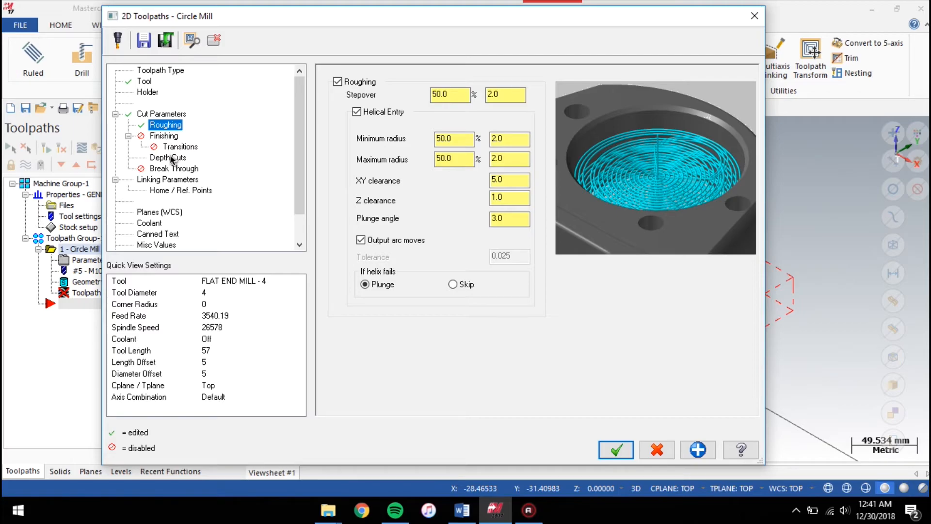
- Set the circle mill's depth cuts to a max rough step of 2 and a finish step of 0
{"action": "left_click", "coordinate": [170, 158]}
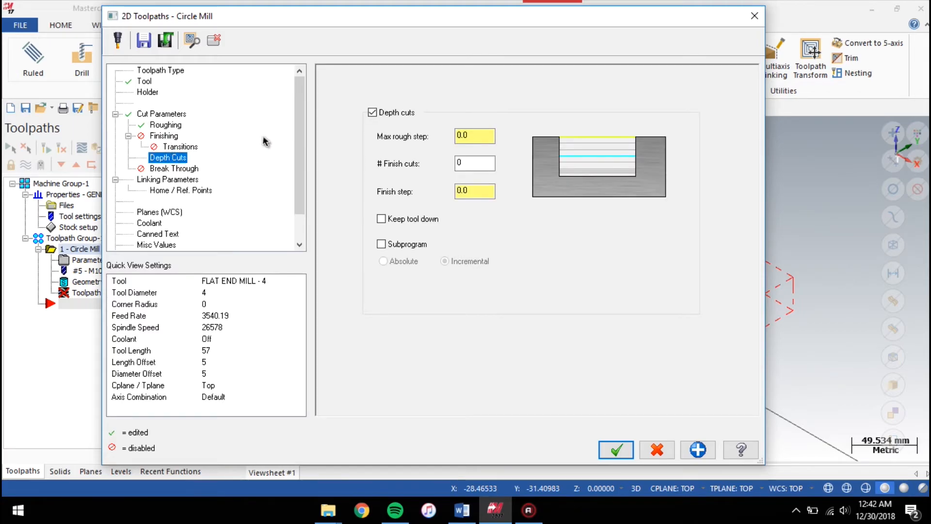
{"action": "left_click", "coordinate": [473, 136]}
{"action": "double_click", "coordinate": [465, 136]}
{"action": "type", "text": "2"}
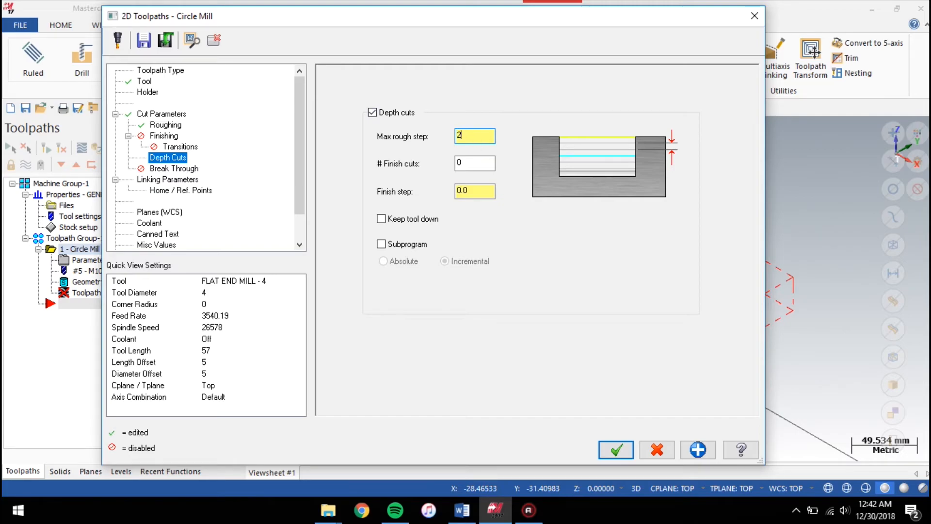
{"action": "double_click", "coordinate": [483, 194]}
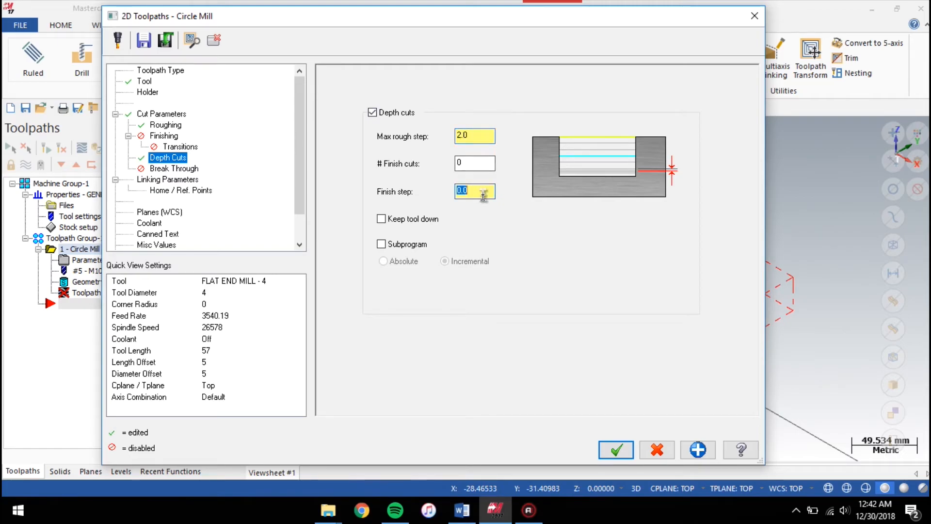
{"action": "type", "text": "0"}
- Enable the circle mill's 50.0 clearance height and make its retract and feed plane heights absolute
{"action": "left_click", "coordinate": [166, 181]}
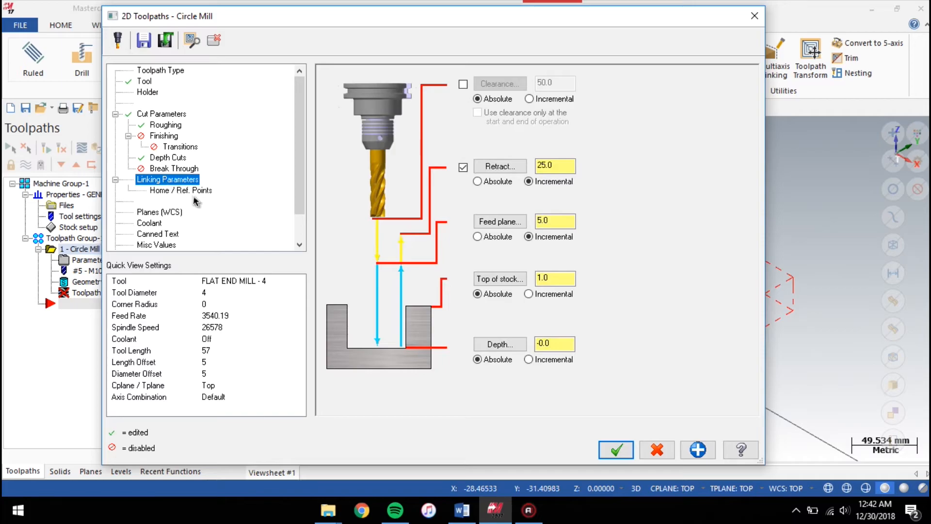
{"action": "left_click", "coordinate": [463, 85]}
{"action": "left_click", "coordinate": [478, 181]}
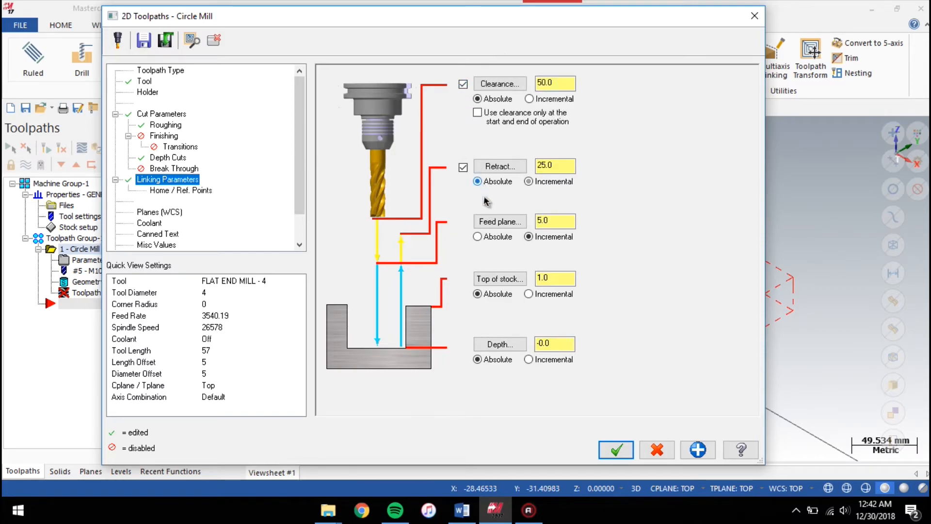
{"action": "left_click", "coordinate": [489, 237]}
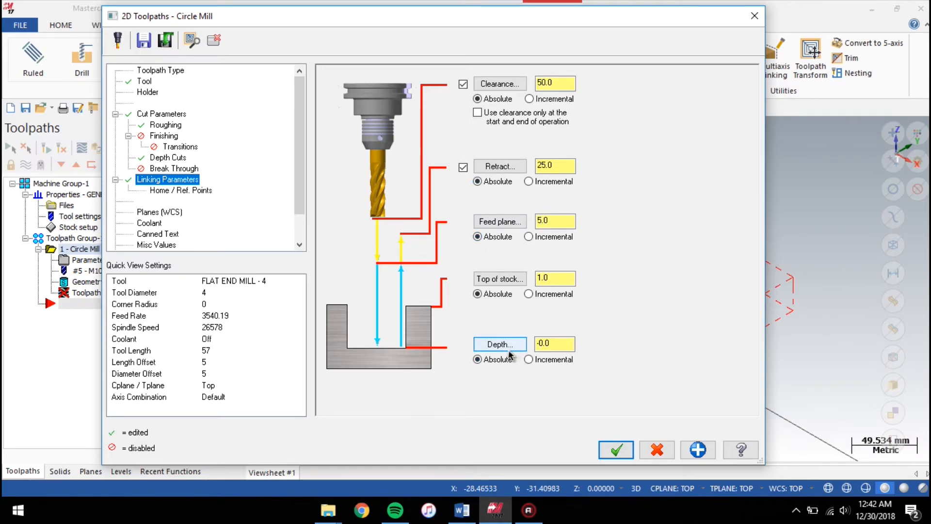
- Set the circle mill's depth to -30.0 by picking a point on the central bore's edge in the bottom view
{"action": "left_click", "coordinate": [507, 350]}
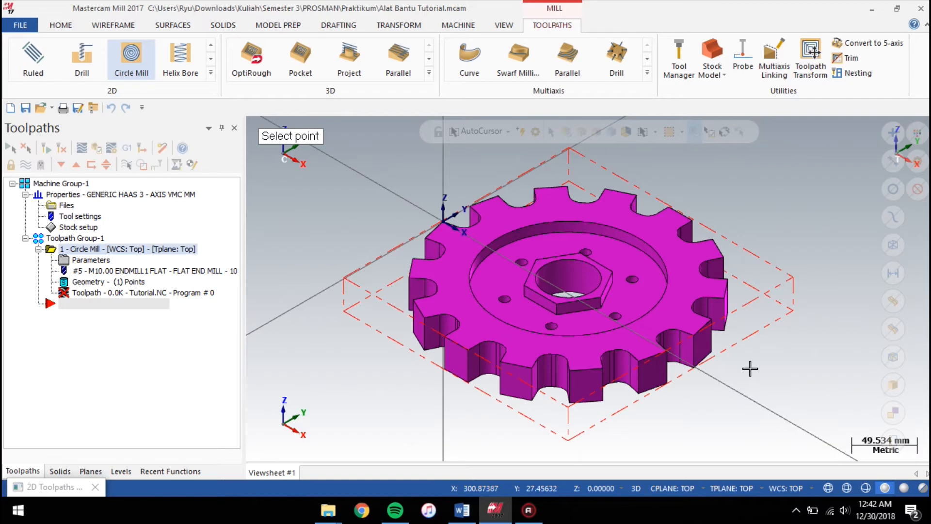
{"action": "right_click", "coordinate": [797, 326]}
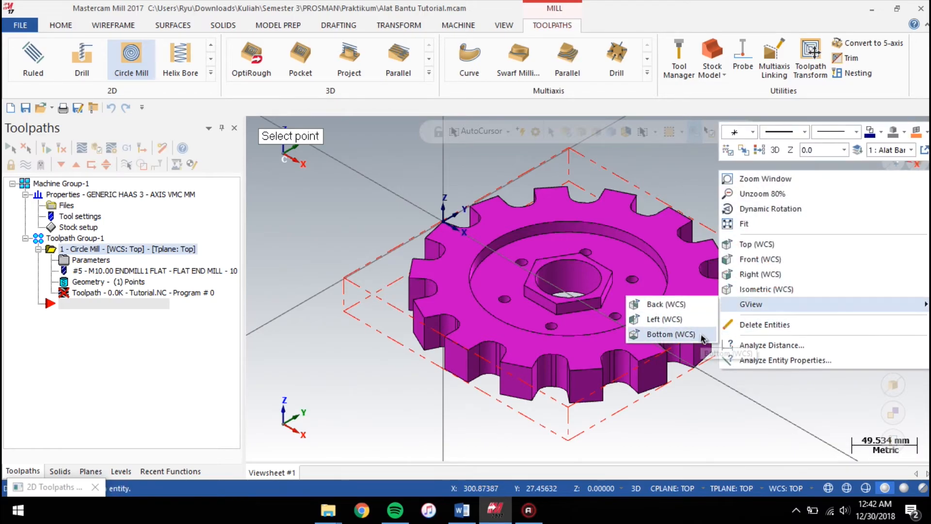
{"action": "left_click", "coordinate": [699, 333]}
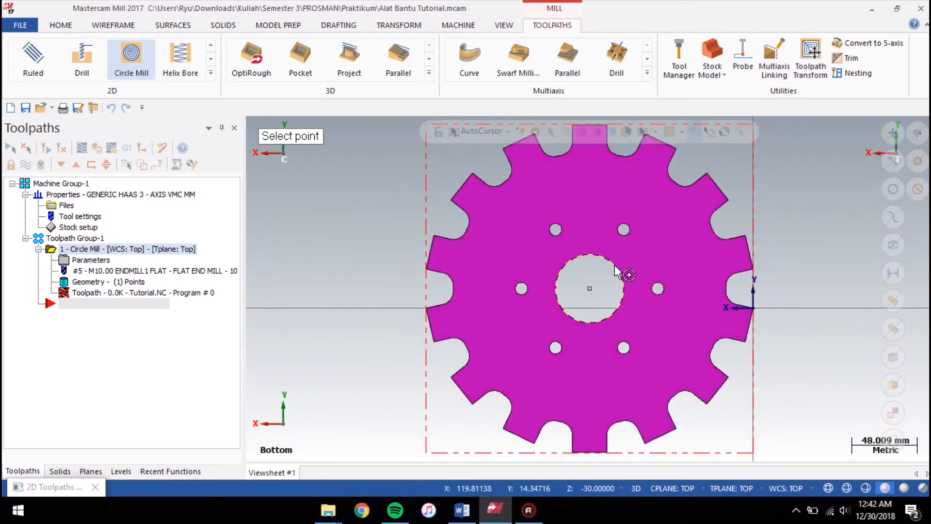
{"action": "left_click", "coordinate": [623, 270]}
{"action": "key", "text": "Return"}
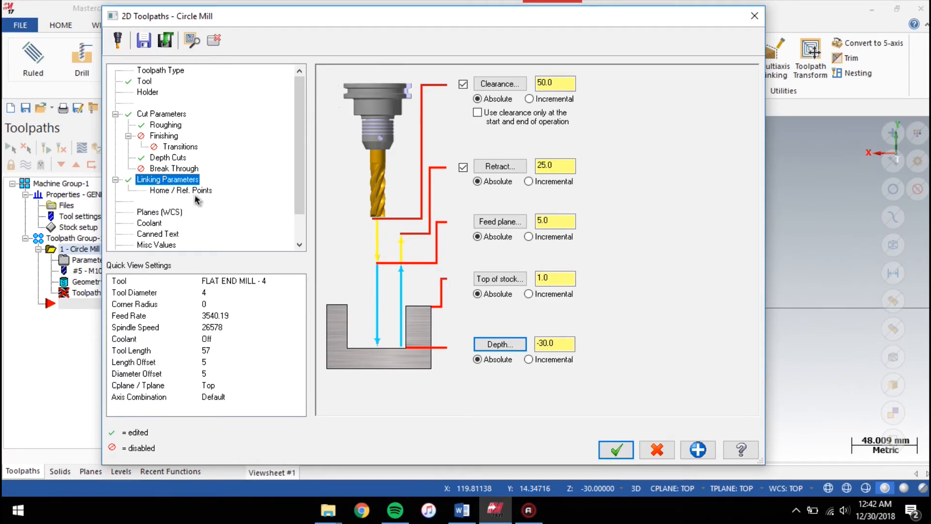
- Copy the working coordinate system to the tool and construction planes, and generate the circle mill toolpath
{"action": "scroll", "coordinate": [195, 213], "scroll_direction": "down", "scroll_amount": 1}
{"action": "left_click", "coordinate": [163, 179]}
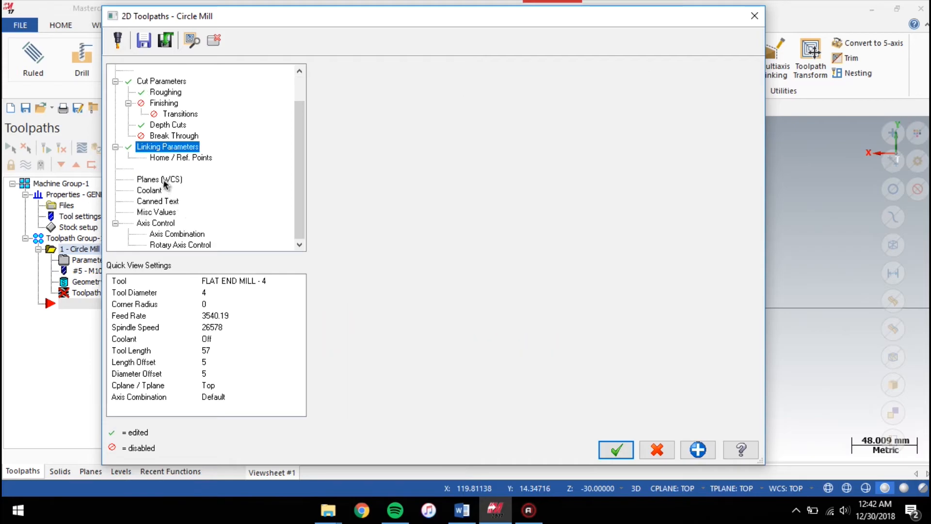
{"action": "left_click", "coordinate": [461, 188]}
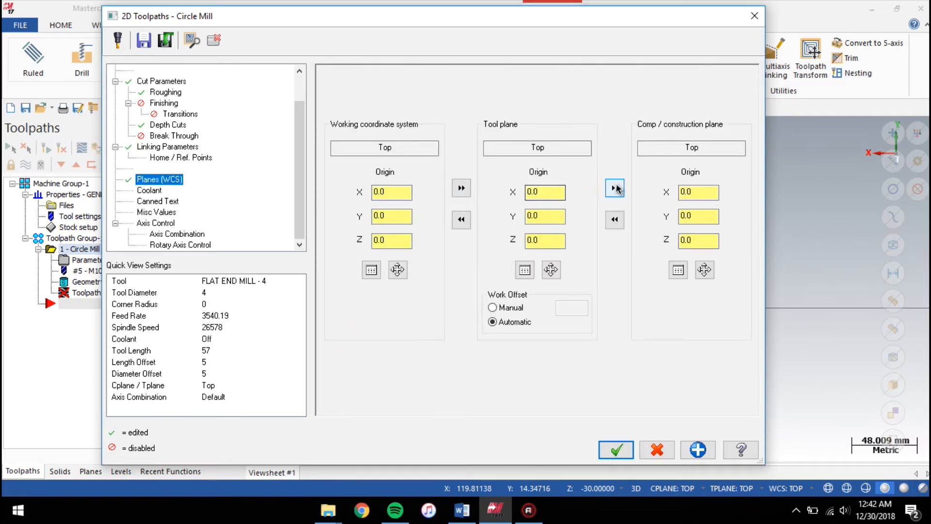
{"action": "left_click", "coordinate": [616, 450]}
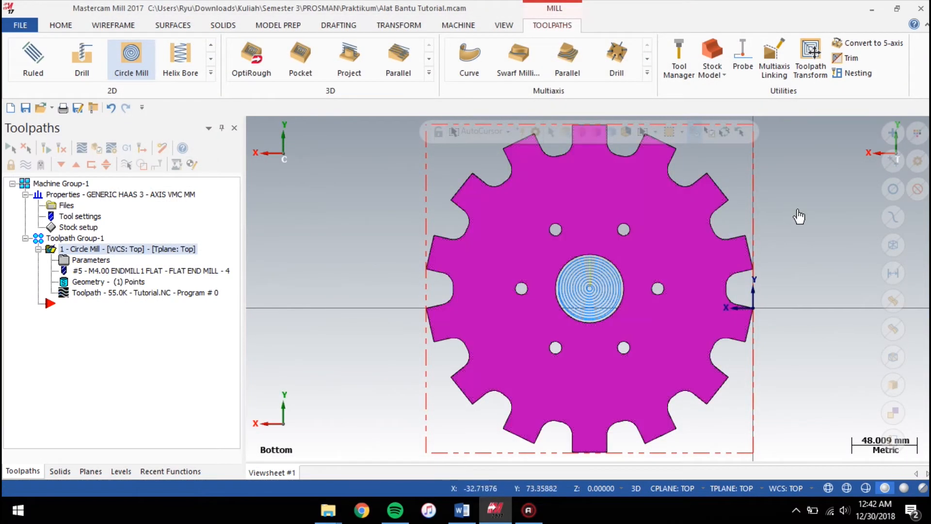
- Return to the isometric view and run the verify simulation of the circle mill toolpath
{"action": "right_click", "coordinate": [820, 232]}
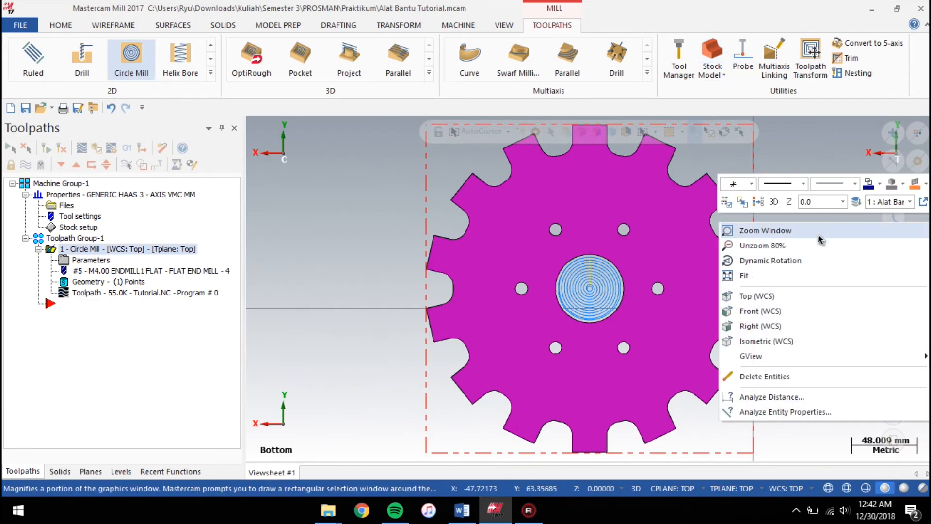
{"action": "left_click", "coordinate": [766, 341]}
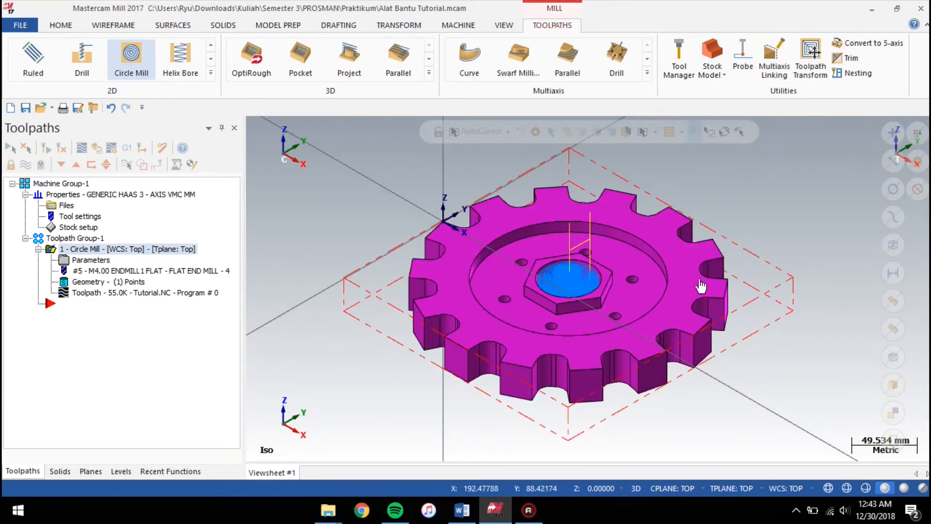
{"action": "left_click", "coordinate": [97, 149]}
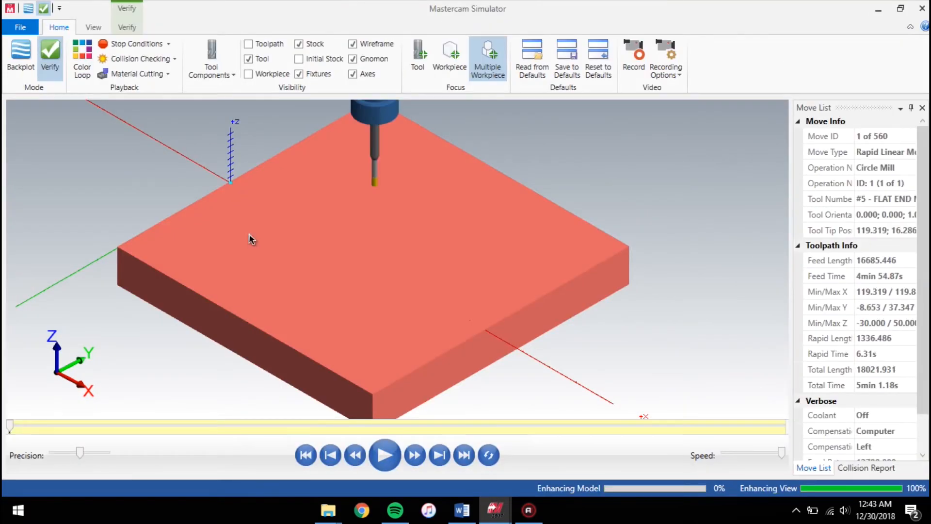
{"action": "left_click", "coordinate": [385, 454]}
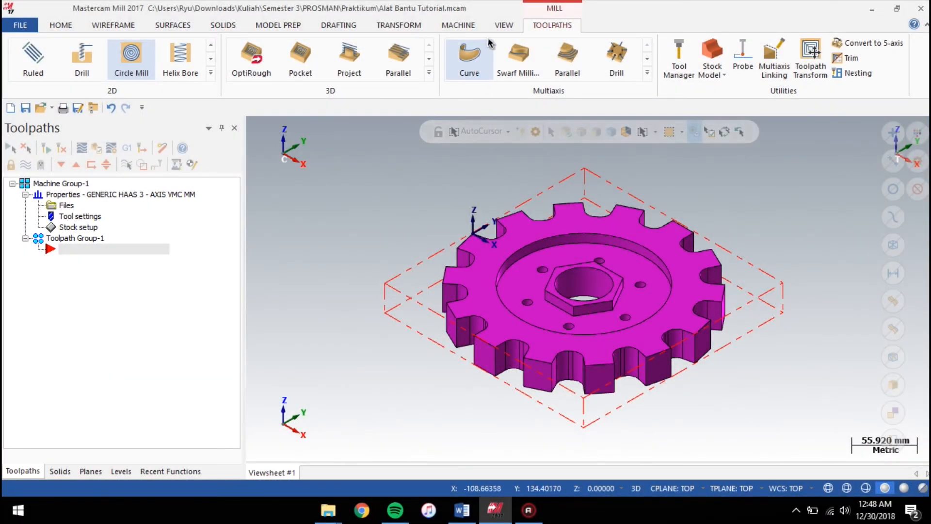
- Display the coordinate axes in the graphics window
{"action": "left_click", "coordinate": [504, 25]}
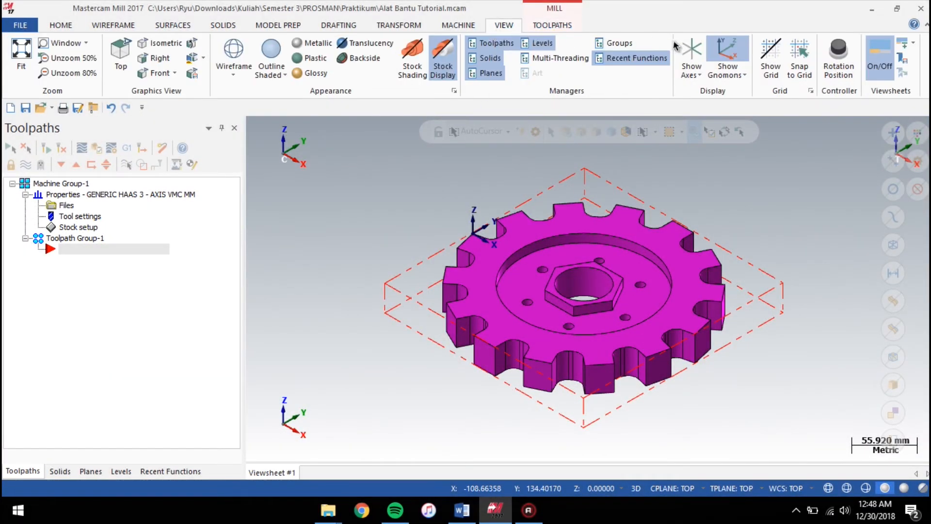
{"action": "left_click", "coordinate": [691, 47]}
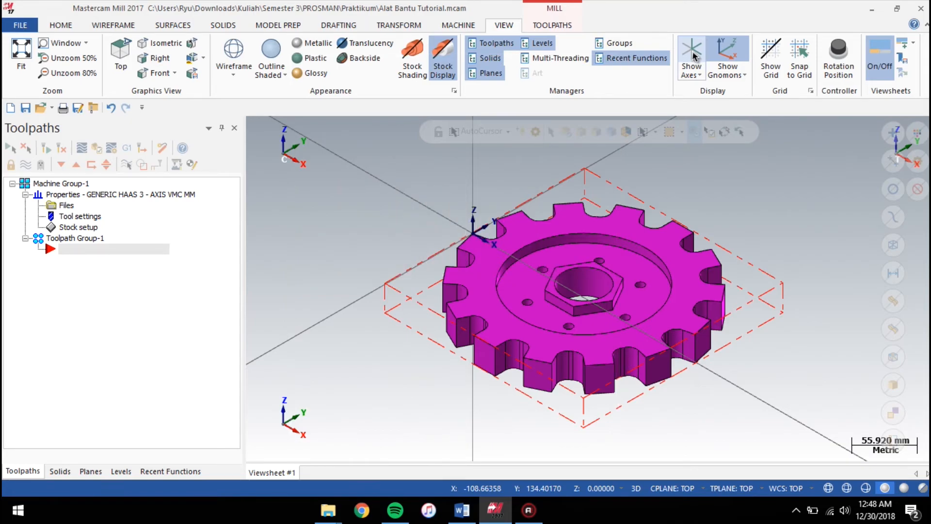
- Start a Drill toolpath and name its NC file Tutorial
{"action": "left_click", "coordinate": [568, 27]}
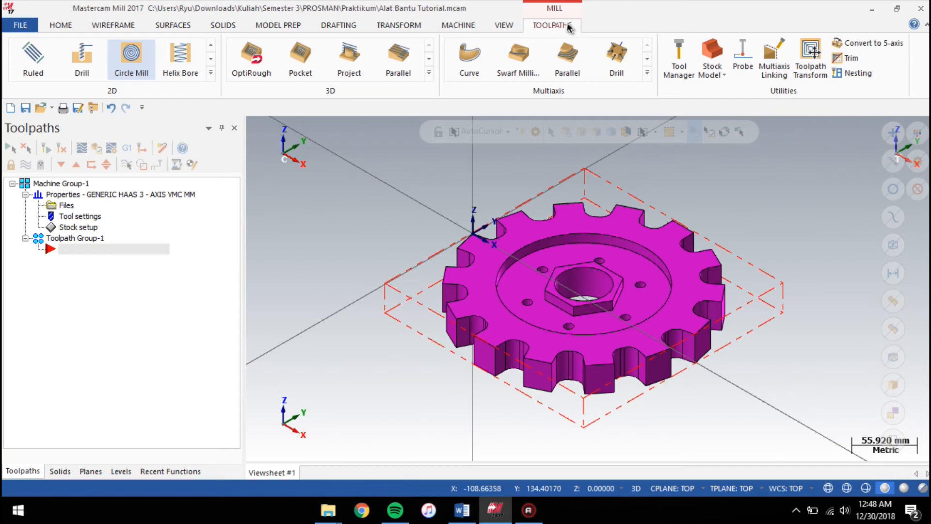
{"action": "left_click", "coordinate": [78, 67]}
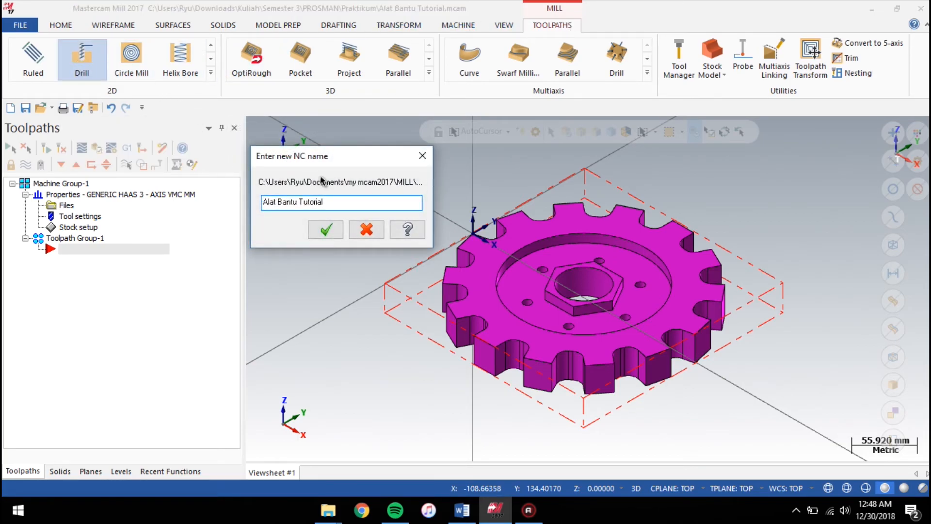
{"action": "double_click", "coordinate": [340, 204]}
{"action": "key", "text": "ctrl+a"}
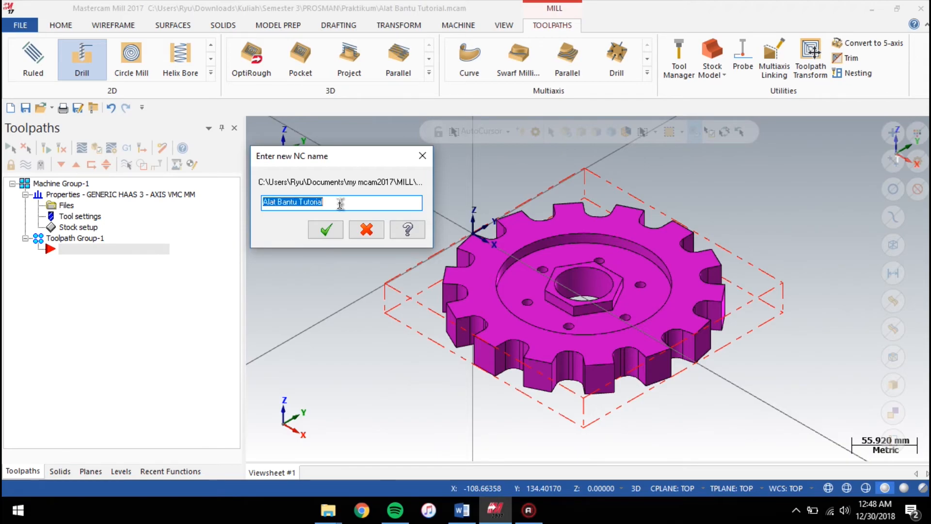
{"action": "type", "text": "T"}
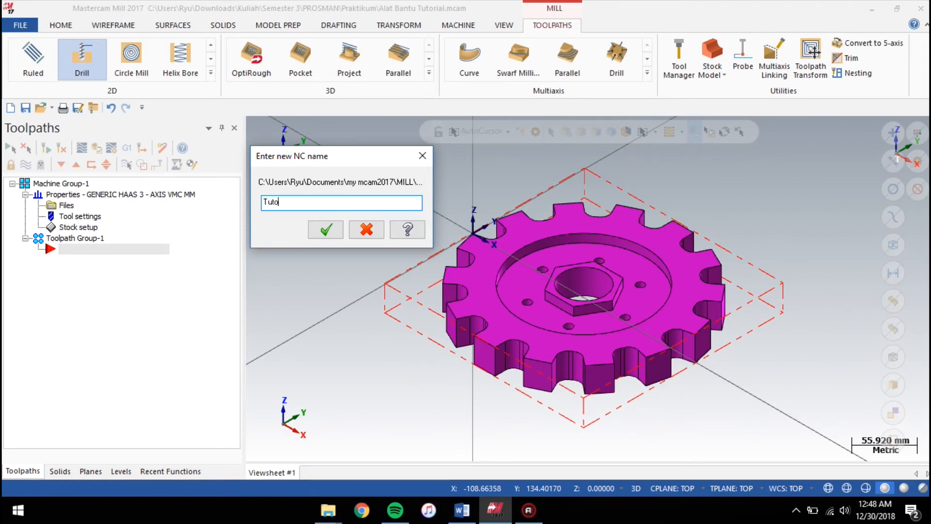
{"action": "key", "text": "Return"}
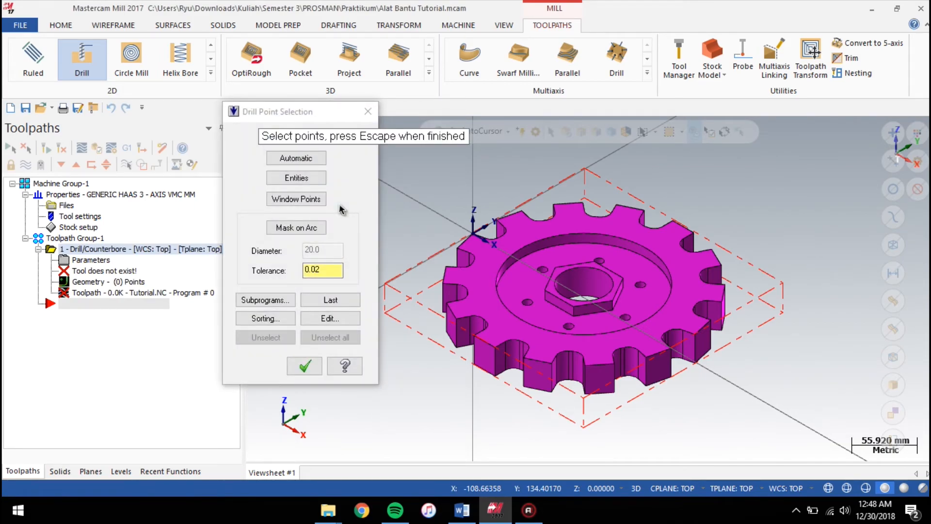
- Define the drill points by selecting the edges of the six small holes around the hexagonal hub as entities
{"action": "left_click", "coordinate": [300, 178]}
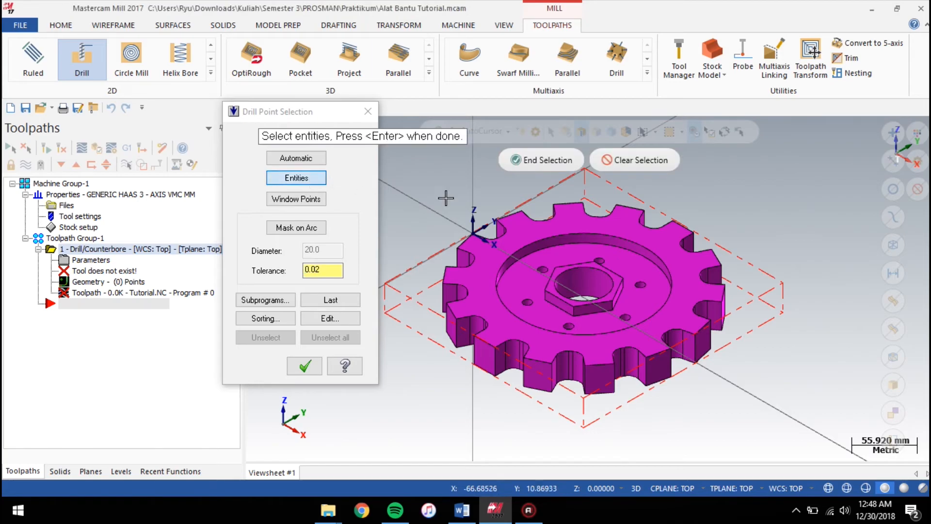
{"action": "left_click", "coordinate": [624, 319]}
{"action": "left_click", "coordinate": [640, 287]}
{"action": "left_click", "coordinate": [600, 260]}
{"action": "left_click", "coordinate": [543, 270]}
{"action": "left_click", "coordinate": [527, 303]}
{"action": "left_click", "coordinate": [570, 326]}
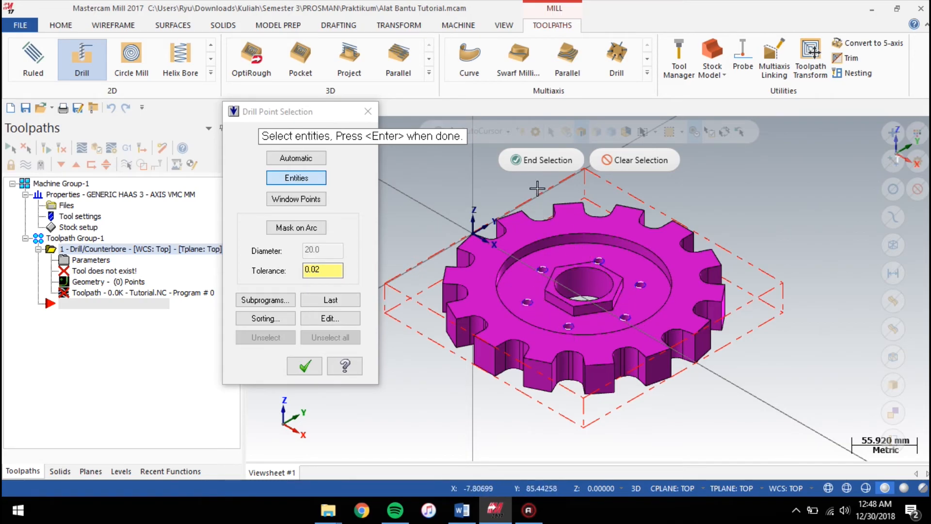
{"action": "left_click", "coordinate": [529, 160]}
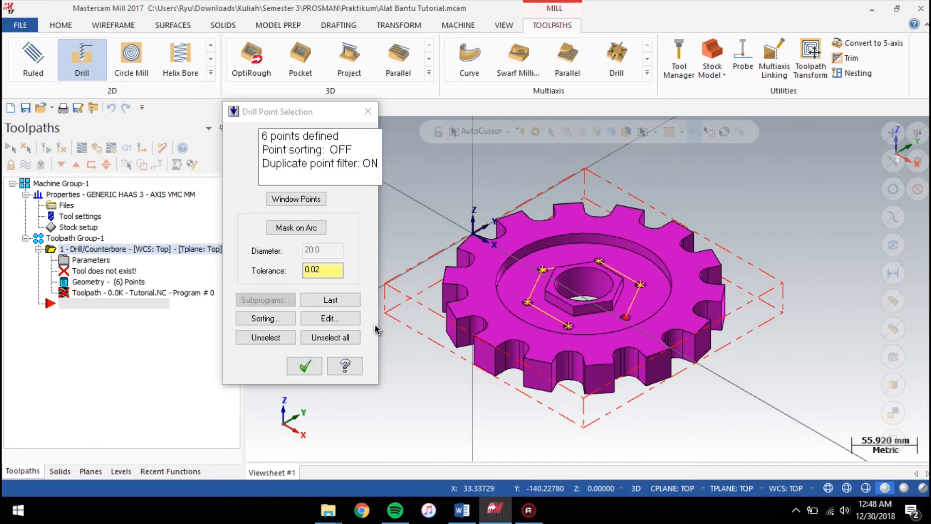
{"action": "left_click", "coordinate": [304, 369]}
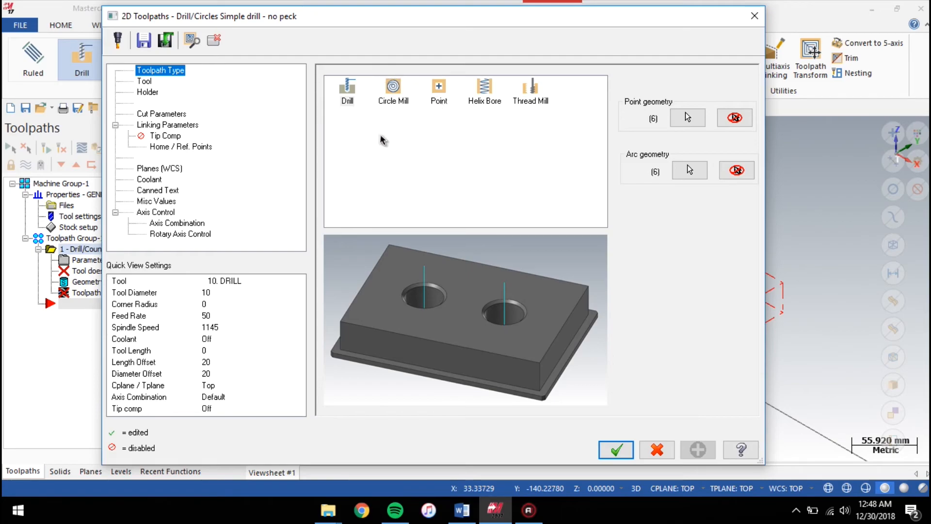
- Choose the Drill toolpath type and load the HSS/TIN DRILL 8xDc- 9.0 from the tool library
{"action": "left_click", "coordinate": [351, 96]}
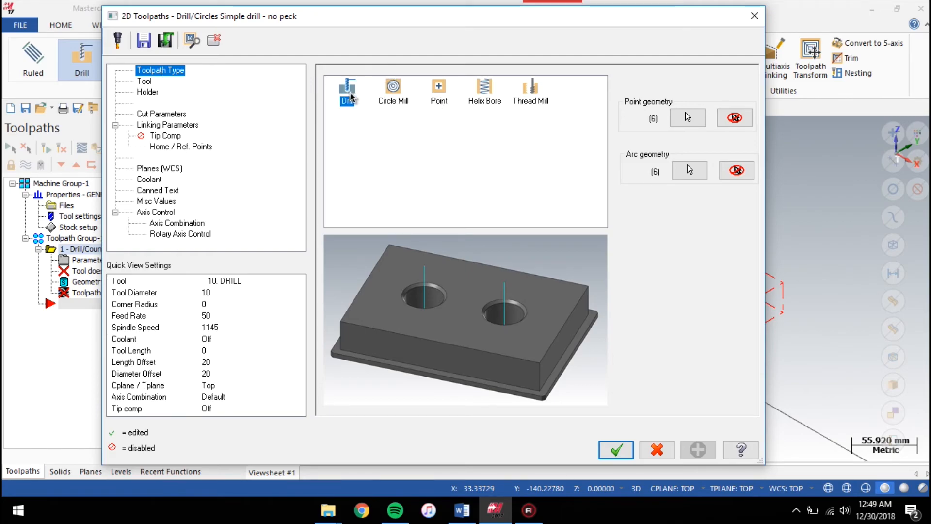
{"action": "left_click", "coordinate": [144, 81]}
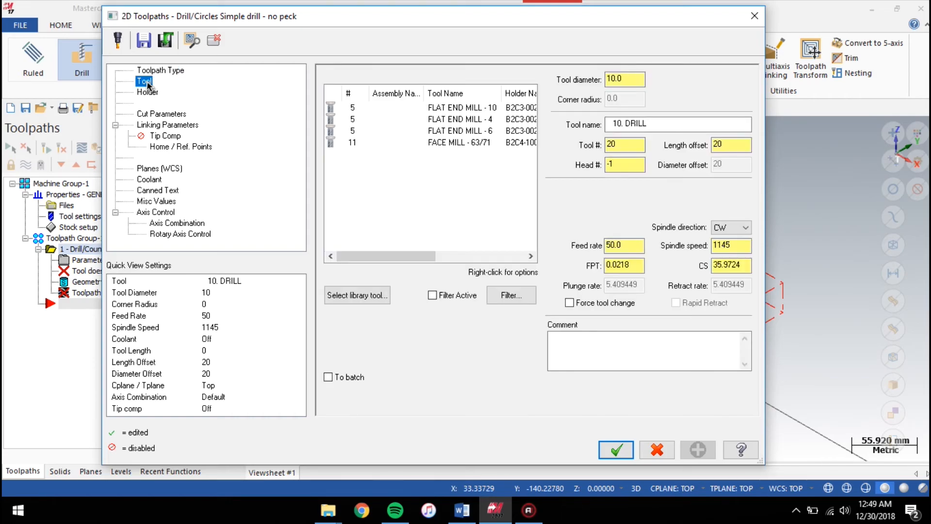
{"action": "left_click", "coordinate": [359, 296]}
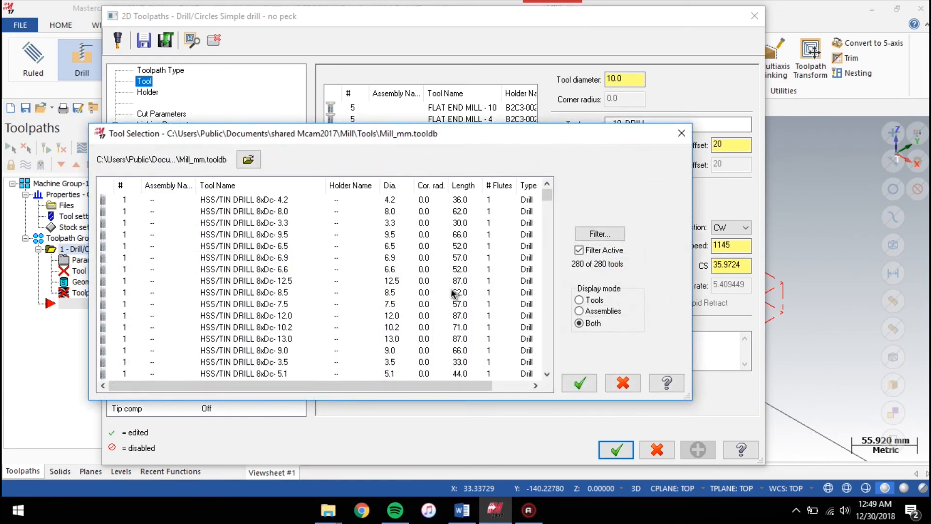
{"action": "scroll", "coordinate": [400, 276], "scroll_direction": "down", "scroll_amount": 4}
{"action": "scroll", "coordinate": [401, 276], "scroll_direction": "down", "scroll_amount": 1}
{"action": "scroll", "coordinate": [378, 280], "scroll_direction": "down", "scroll_amount": 1}
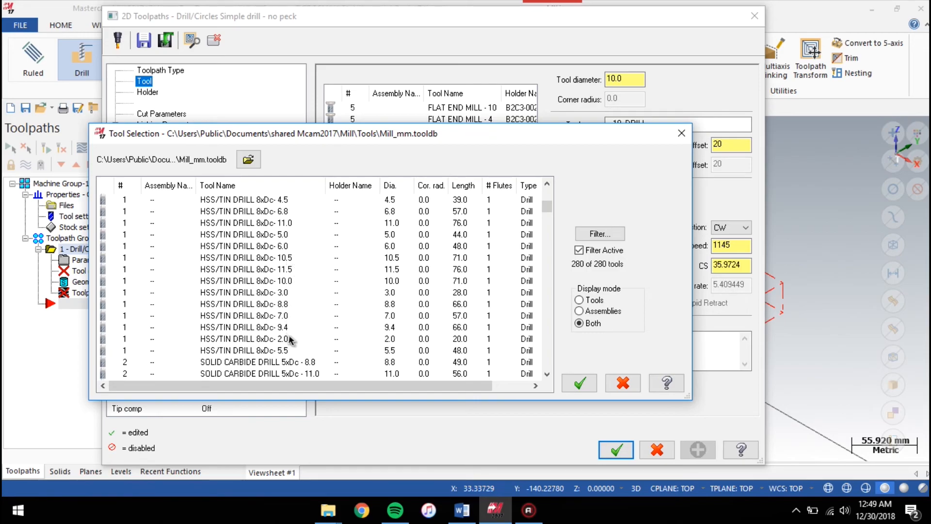
{"action": "scroll", "coordinate": [290, 323], "scroll_direction": "up", "scroll_amount": 1}
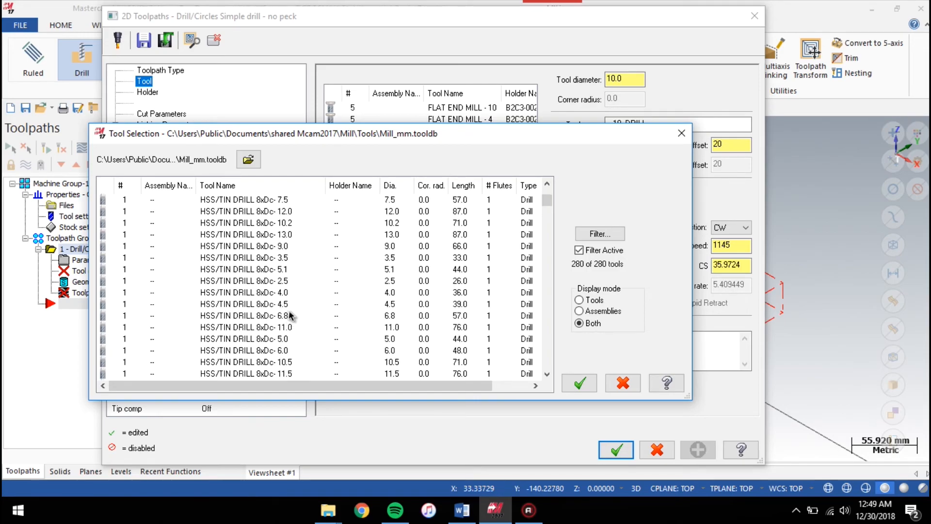
{"action": "left_click", "coordinate": [291, 247]}
{"action": "left_click", "coordinate": [580, 383]}
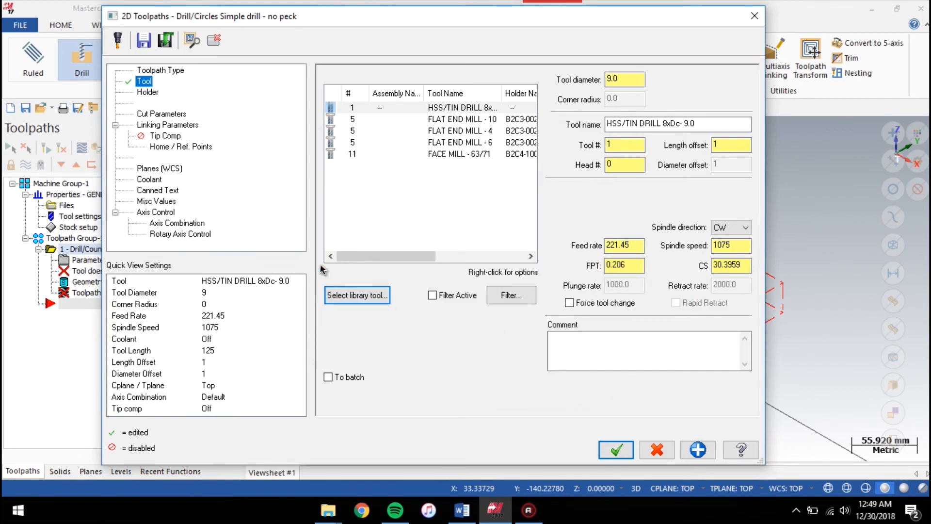
- Assign the B2E4-0250 holder to the 9 mm drill and review the Drill/Counterbore cycle's cut parameters
{"action": "left_click", "coordinate": [148, 92]}
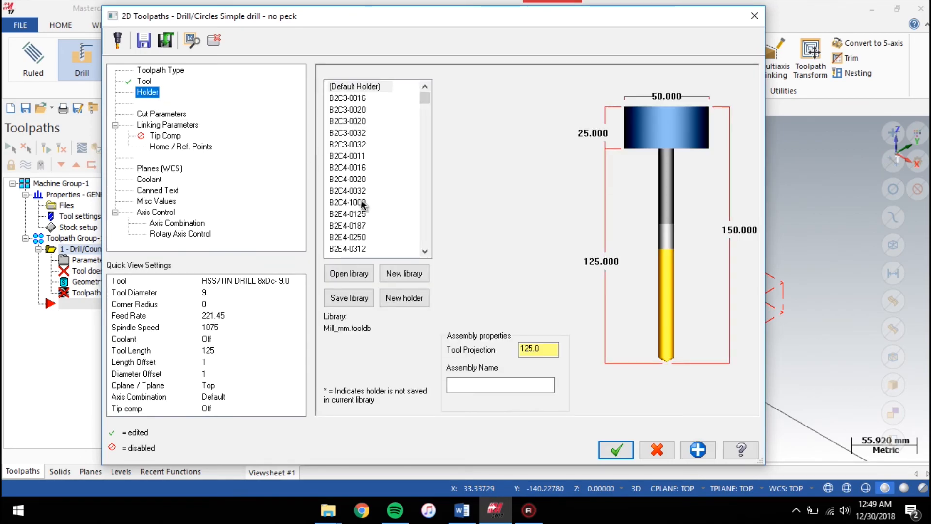
{"action": "left_click", "coordinate": [364, 204]}
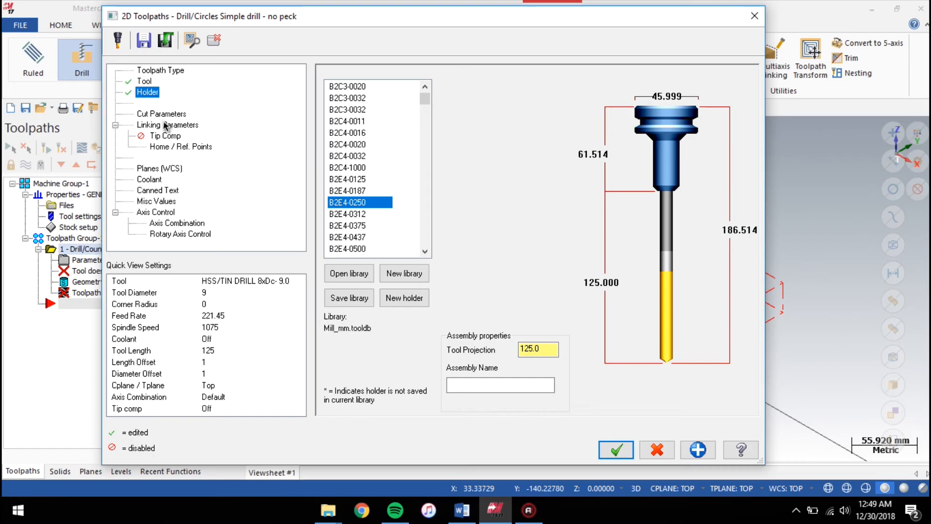
{"action": "left_click", "coordinate": [166, 114]}
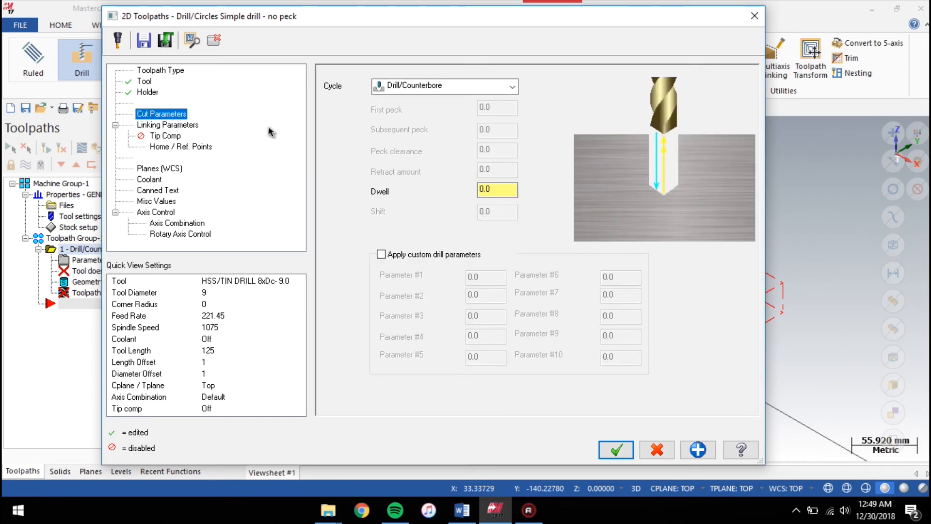
- Enable an absolute clearance of 50.0 in the linking parameters and set the retract and depth references to absolute
{"action": "left_click", "coordinate": [177, 125]}
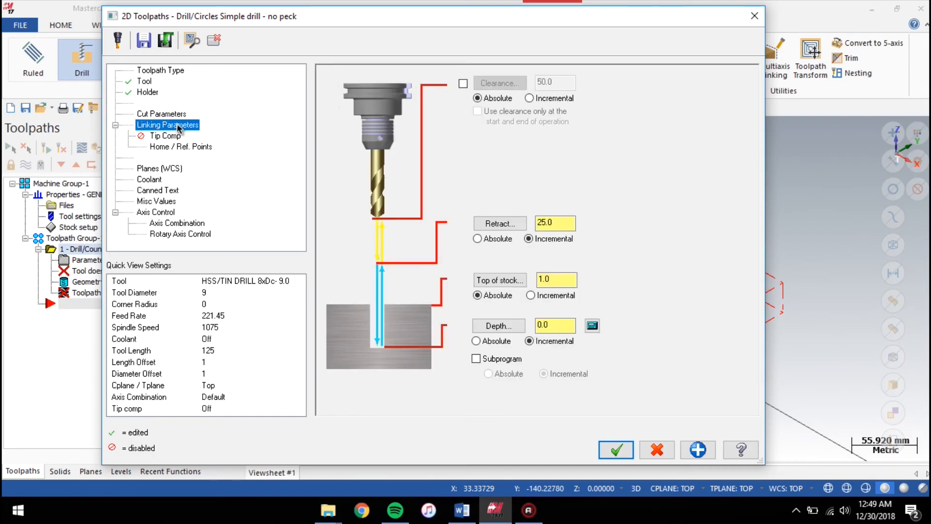
{"action": "left_click", "coordinate": [463, 85]}
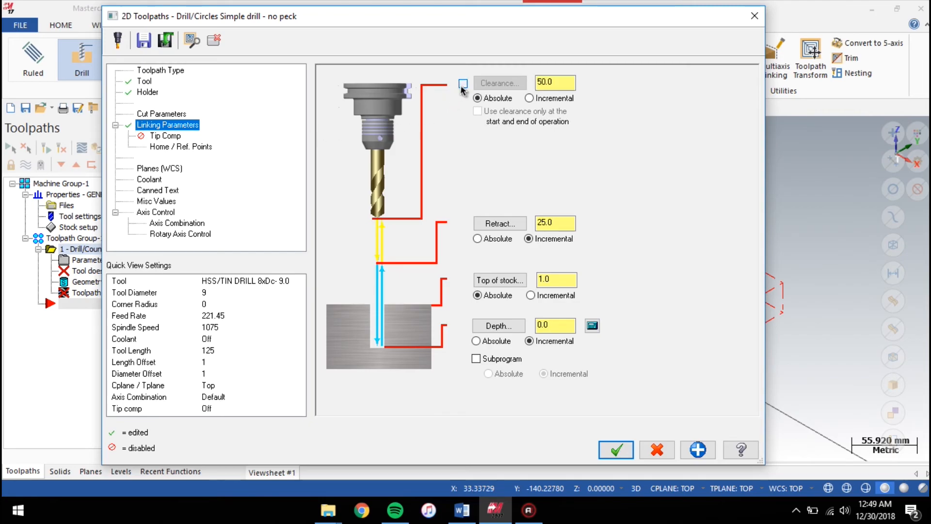
{"action": "left_click", "coordinate": [477, 238]}
{"action": "left_click", "coordinate": [476, 341]}
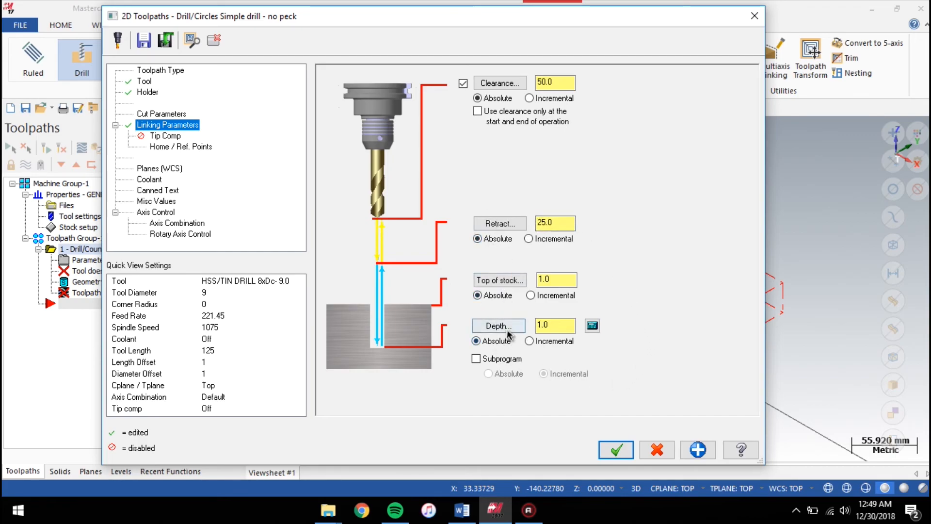
- Set the drill depth to -30.0 by picking a point on a small hole's edge at the gear's bottom face
{"action": "left_click", "coordinate": [508, 329]}
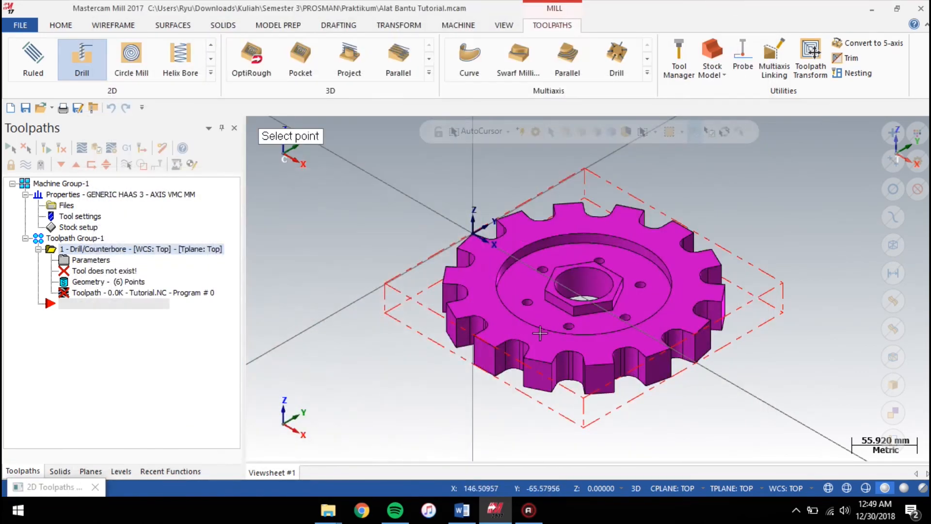
{"action": "right_click", "coordinate": [749, 240]}
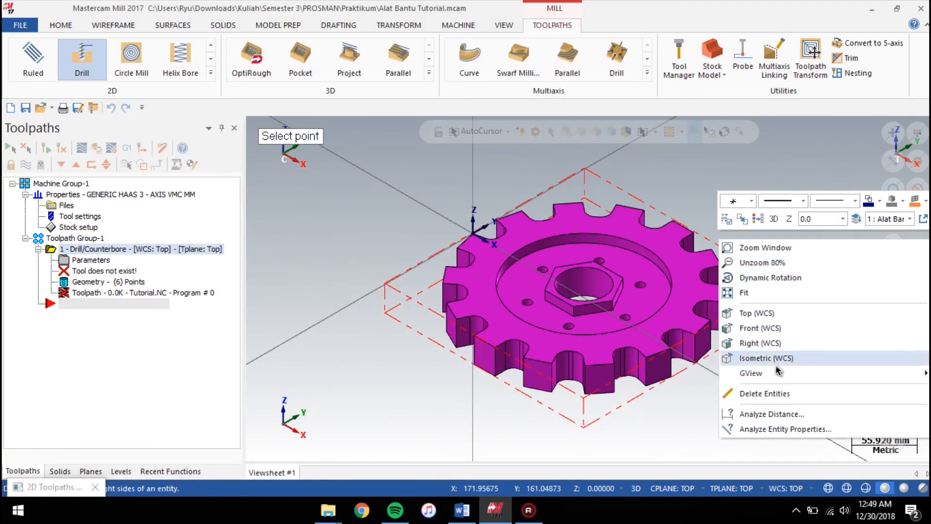
{"action": "mouse_move", "coordinate": [777, 374]}
{"action": "left_click", "coordinate": [696, 401]}
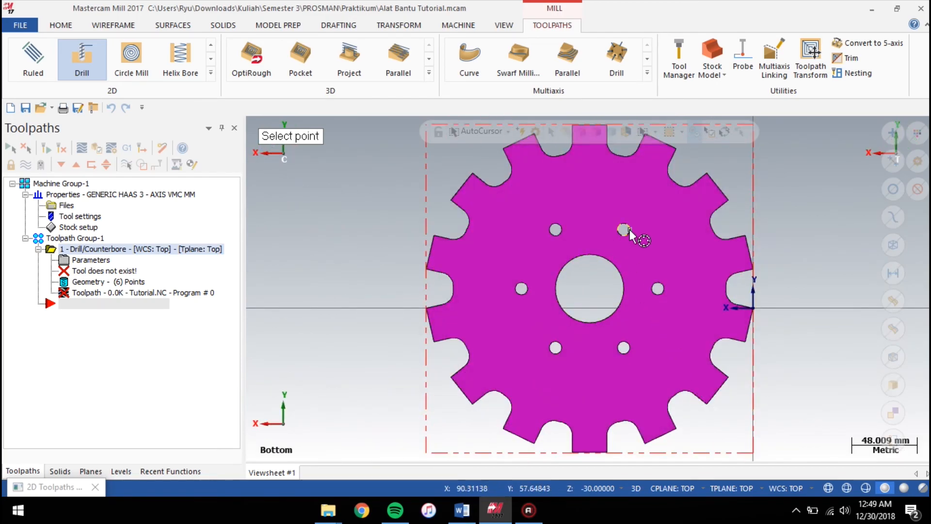
{"action": "left_click", "coordinate": [630, 229]}
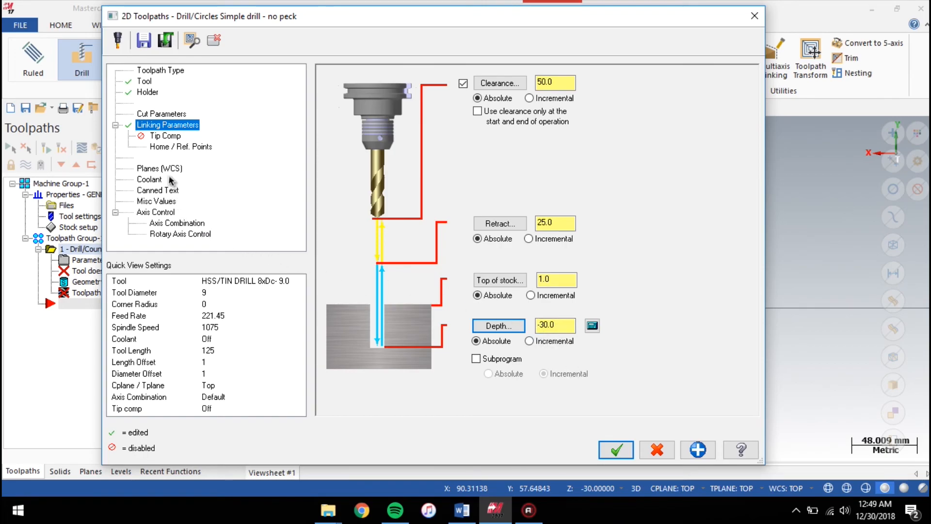
- Match the working coordinate system, tool plane and construction plane as Top, and generate the drill toolpath
{"action": "left_click", "coordinate": [165, 168]}
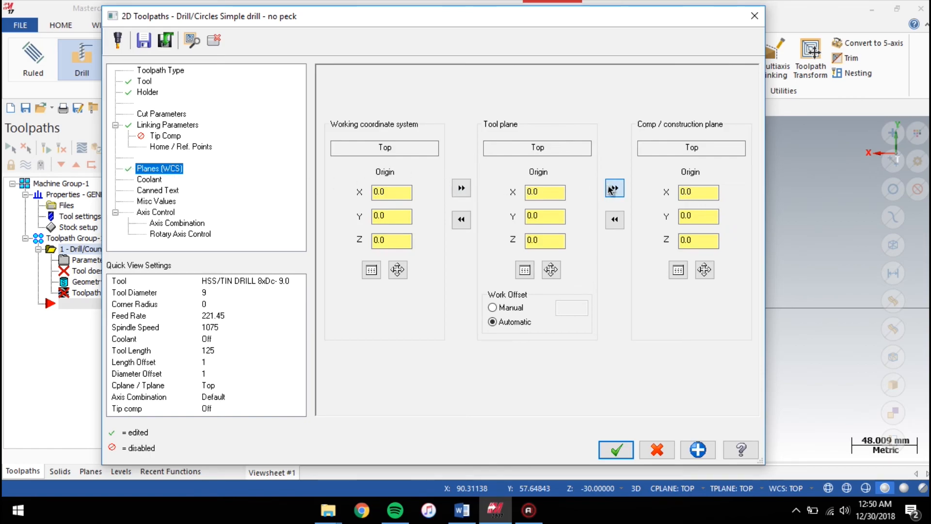
{"action": "left_click", "coordinate": [616, 452]}
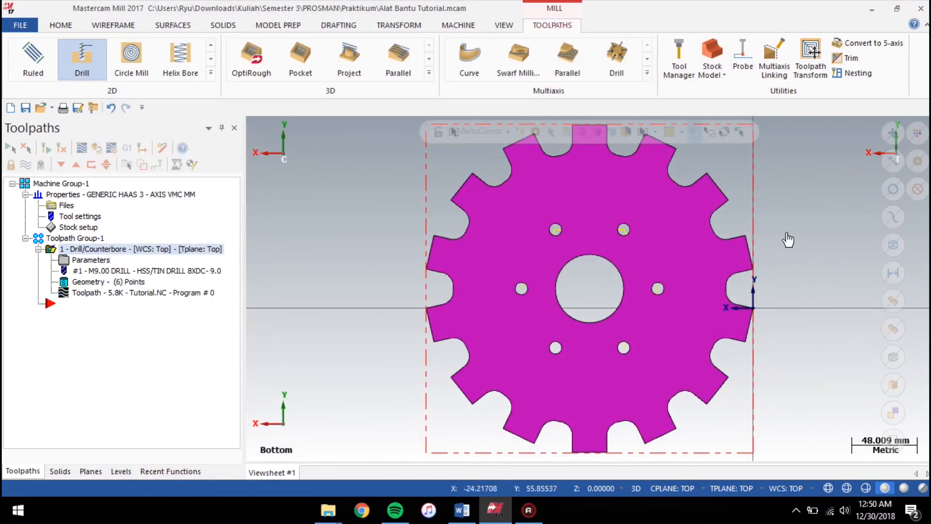
- Show the gear in isometric view and run the Verify simulation of the drilling operation on the stock
{"action": "right_click", "coordinate": [786, 238]}
{"action": "left_click", "coordinate": [804, 351]}
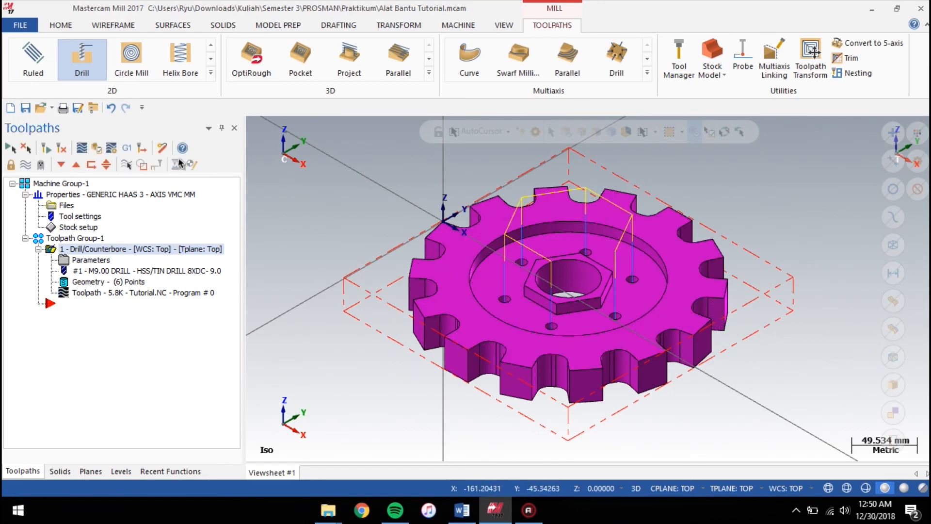
{"action": "left_click", "coordinate": [97, 154]}
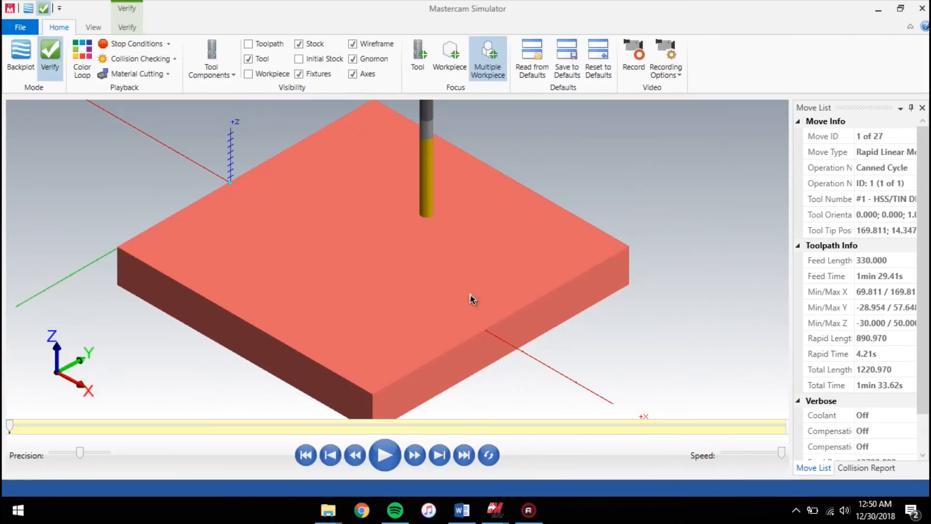
{"action": "left_click", "coordinate": [394, 452]}
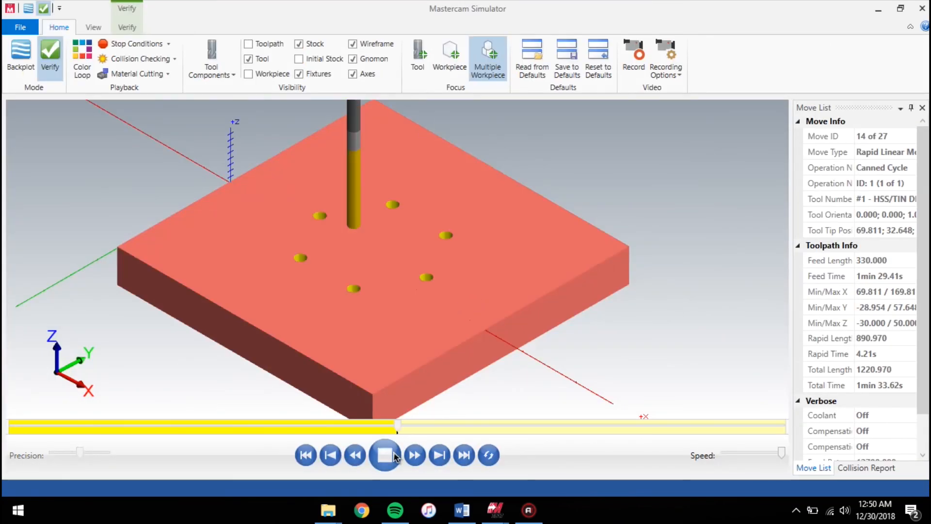